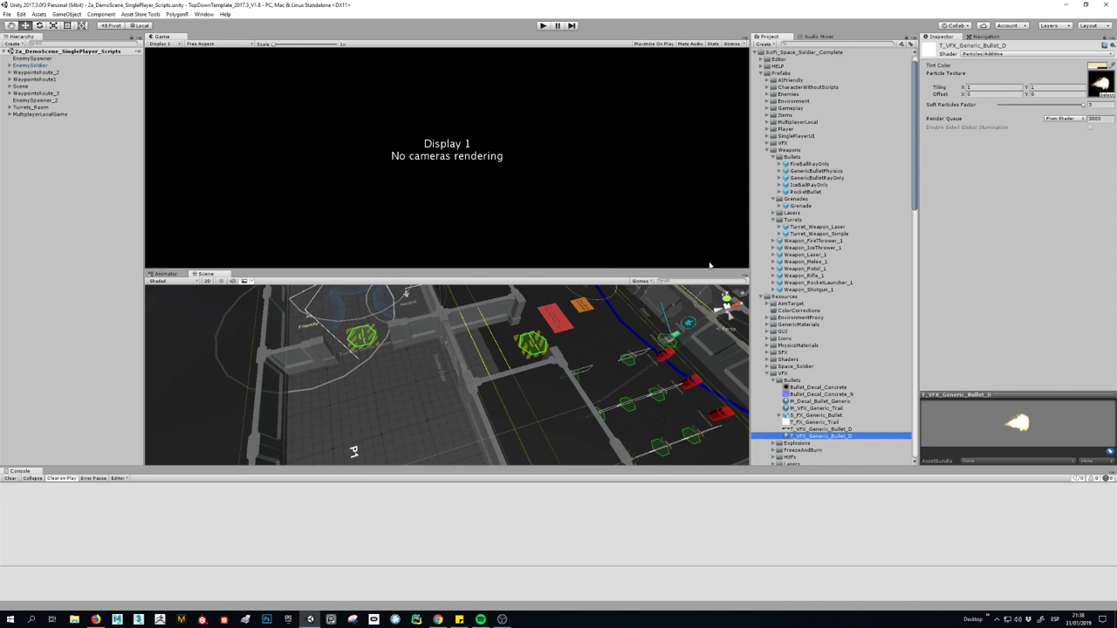
# Inspect the GenericBulletPhysics prefab and locate the bullet prefab referenced by Weapon_Rifle_1.
pyautogui.click(810, 172)
pyautogui.click(781, 172)
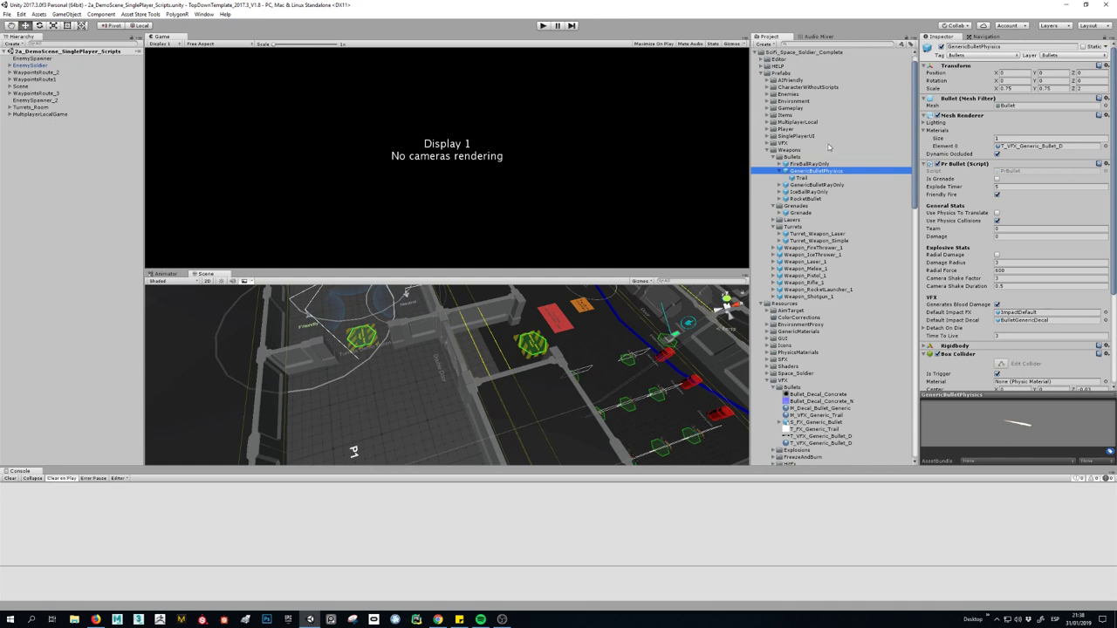
pyautogui.click(781, 172)
pyautogui.click(803, 275)
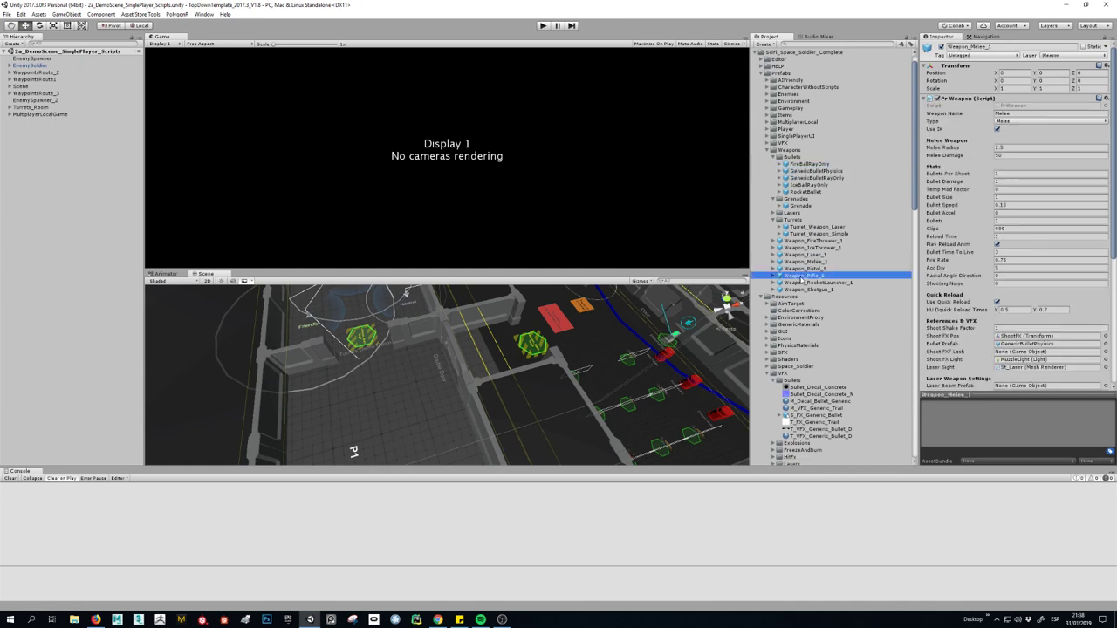
pyautogui.scroll(-1, 1013, 275)
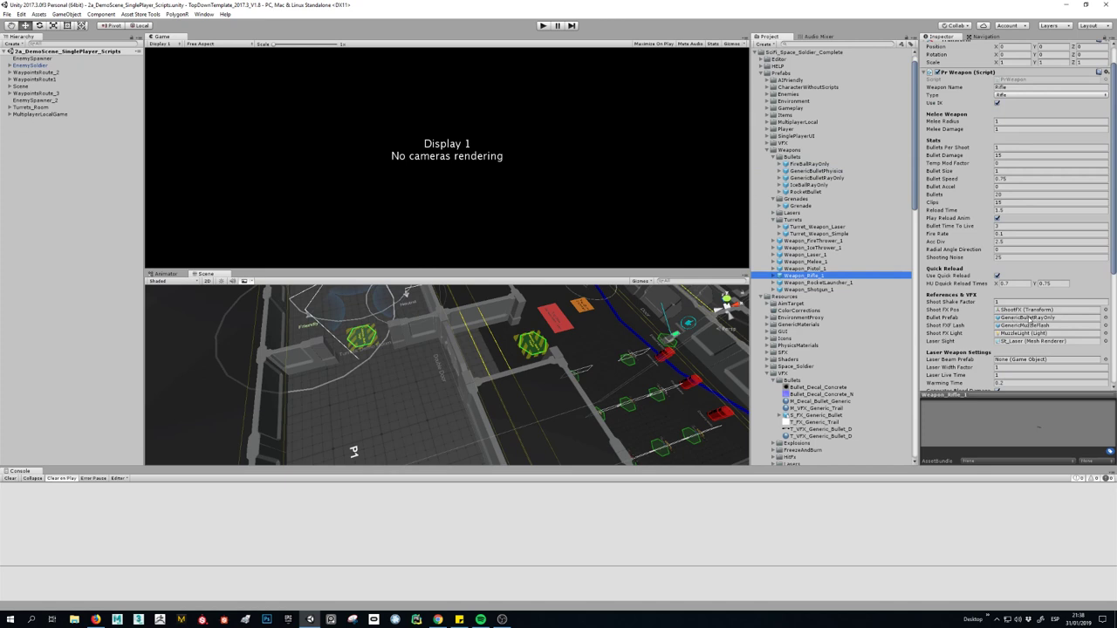
pyautogui.click(1030, 317)
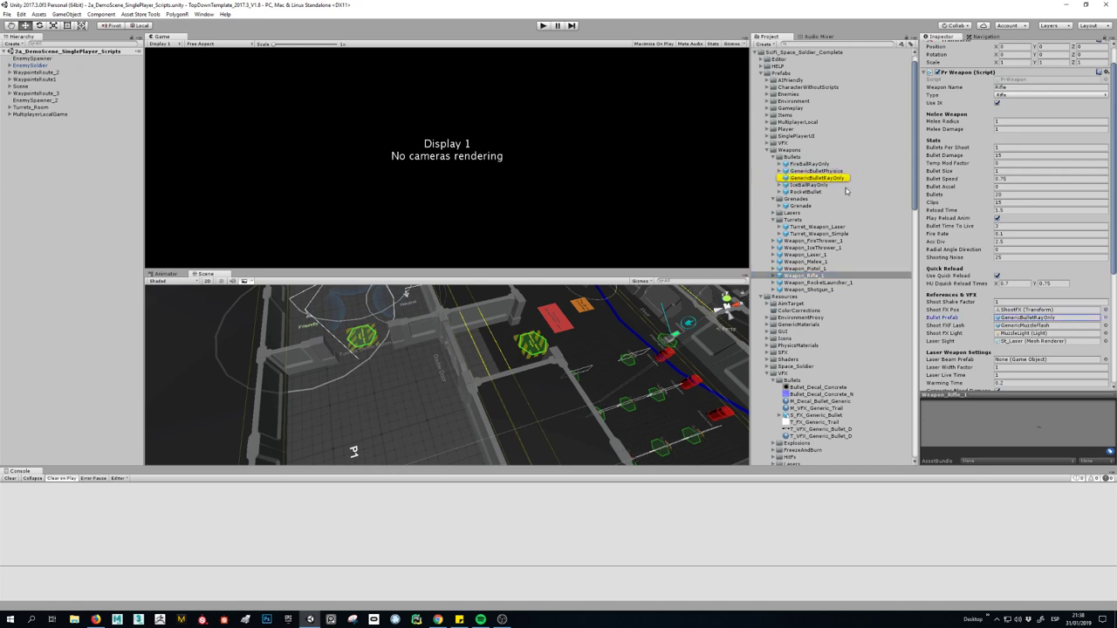
# Duplicate the Weapon_Rifle_1 prefab in the Weapons folder.
pyautogui.click(805, 269)
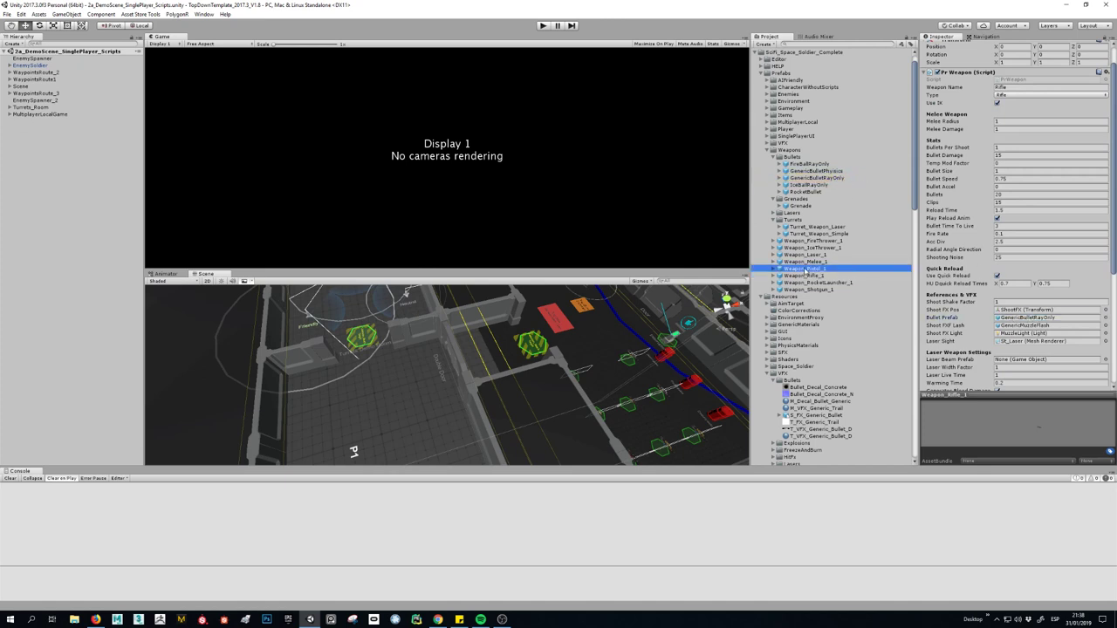
pyautogui.click(808, 276)
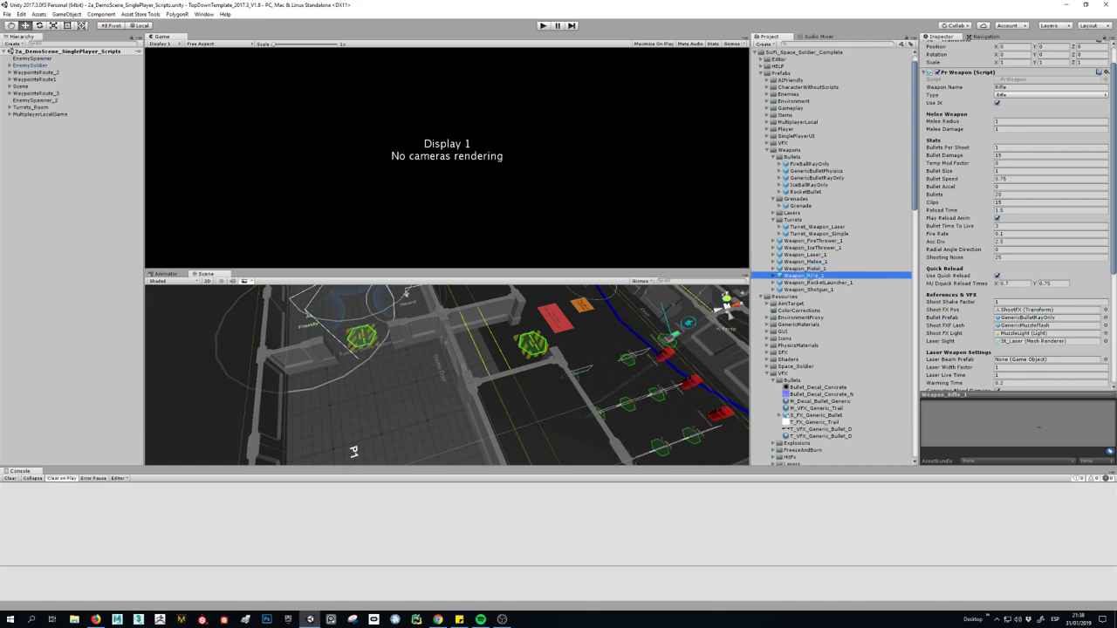
pyautogui.hotkey('ctrl', 'd')
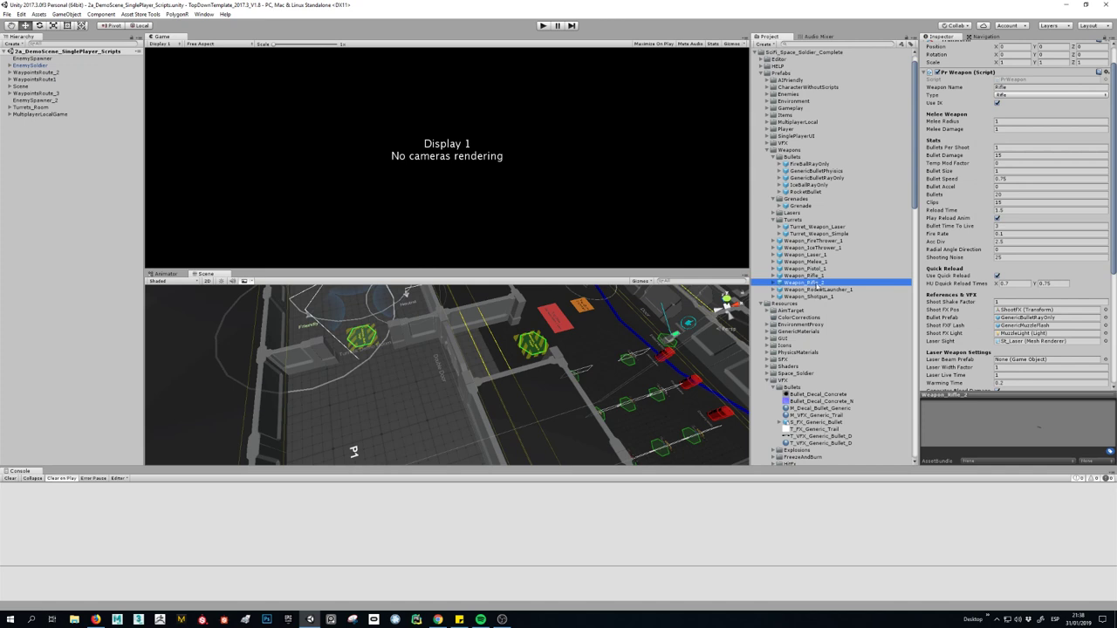
# Trace the duplicated rifle's bullet prefab, GenericBulletRayOnly, and locate the material assigned to its mesh renderer.
pyautogui.click(1056, 319)
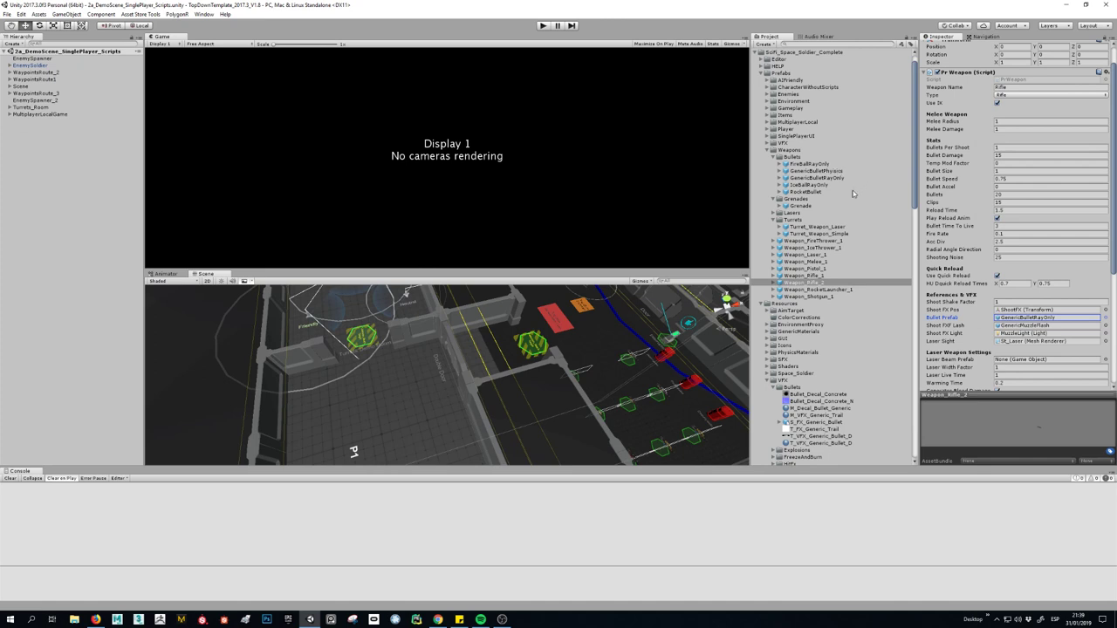
pyautogui.scroll(1, 833, 179)
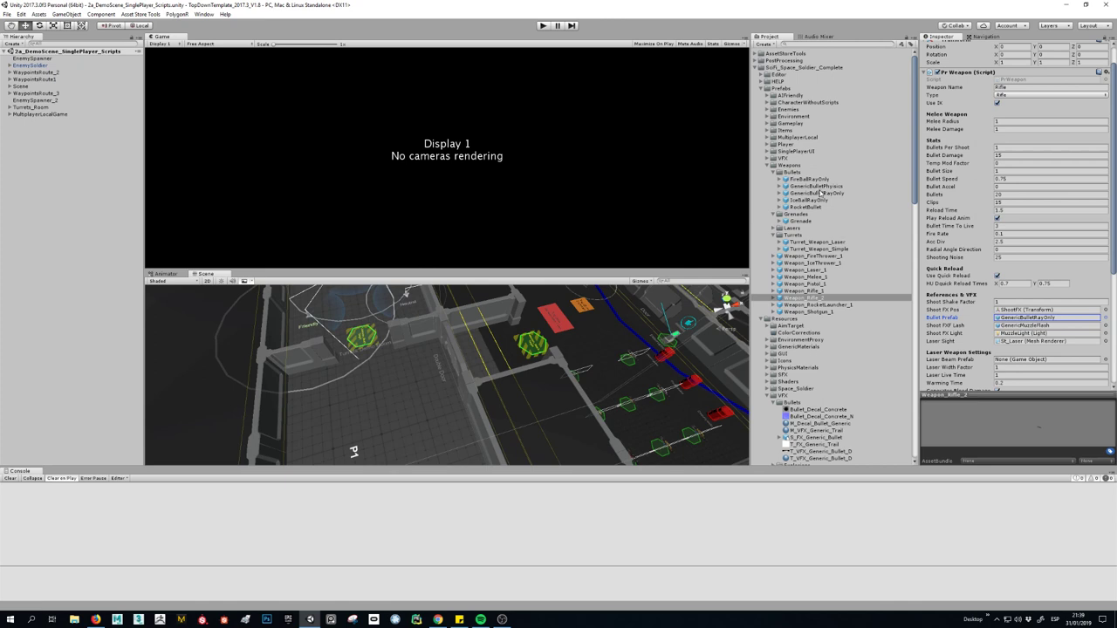
pyautogui.click(1044, 318)
pyautogui.click(821, 193)
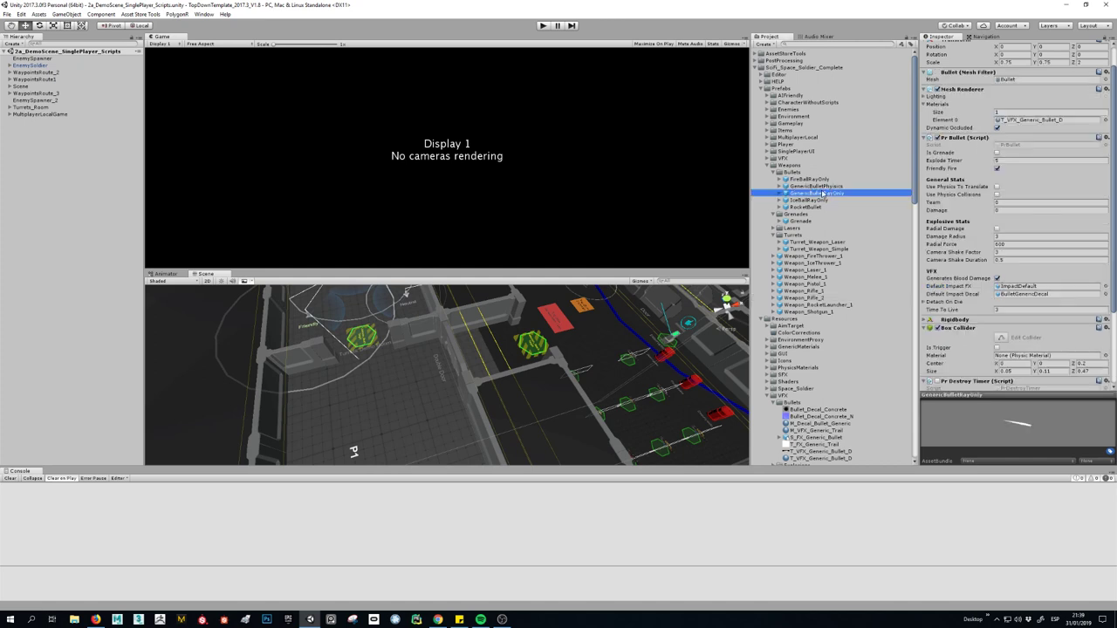
pyautogui.click(1040, 121)
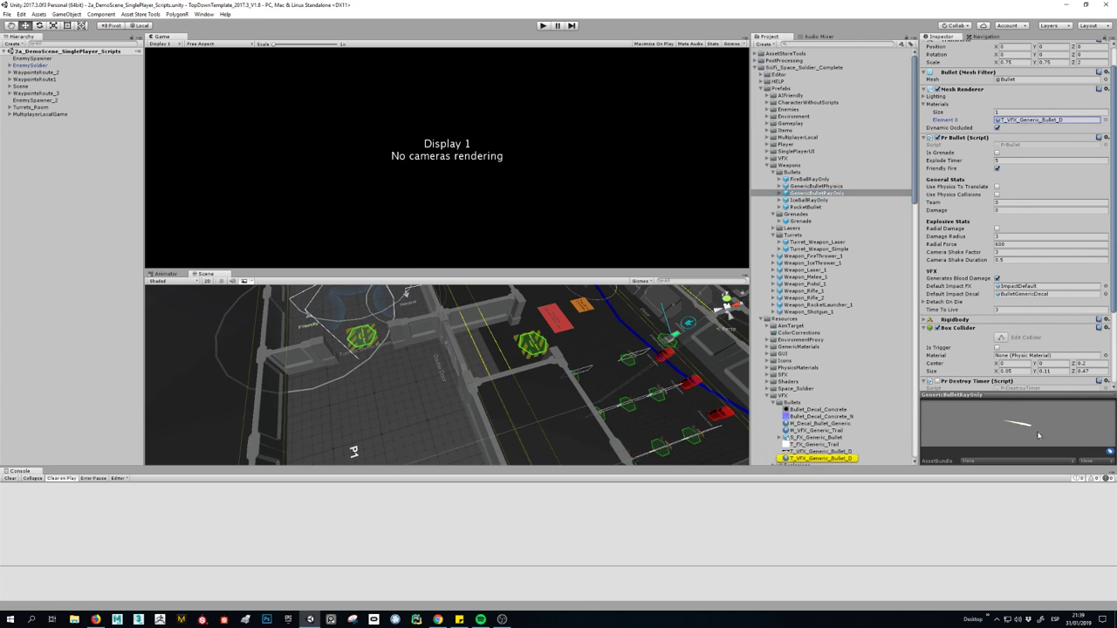
# Duplicate the T_VFX_Generic_Bullet_D material and rename the copy T_VFX_Generic_Bullet_RED_D.
pyautogui.click(830, 459)
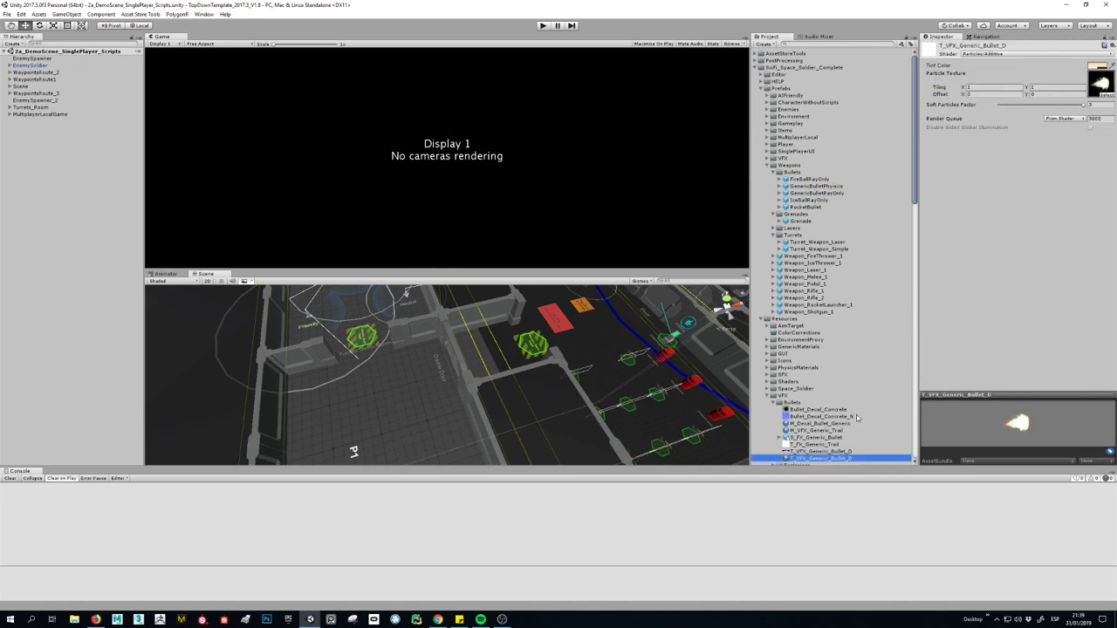
pyautogui.hotkey('ctrl', 'd')
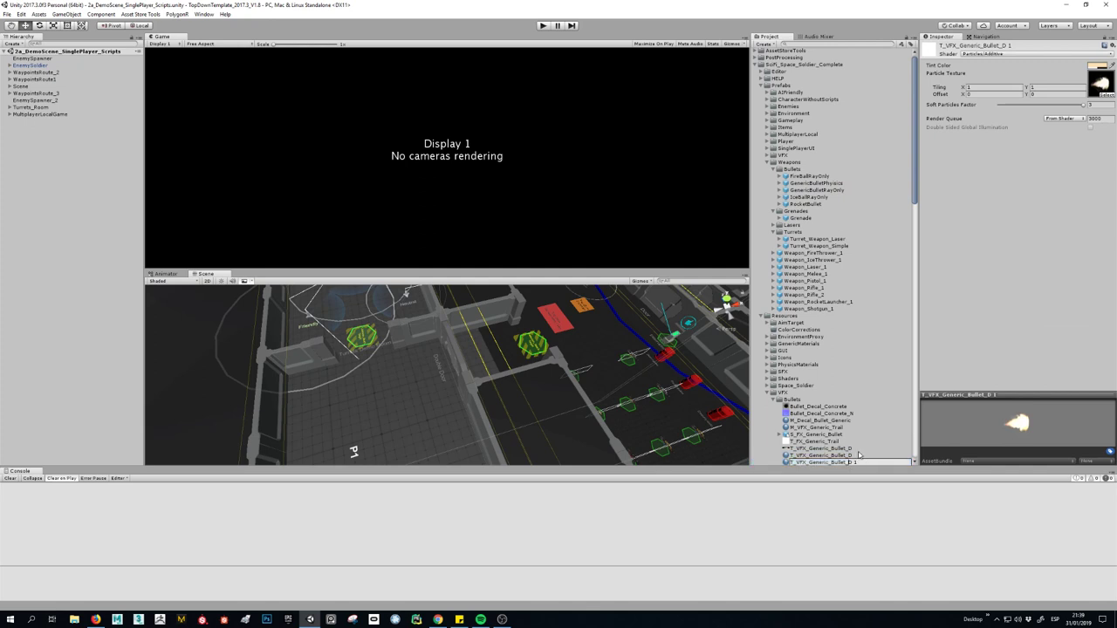
pyautogui.write('RED_D')
pyautogui.press('Return')
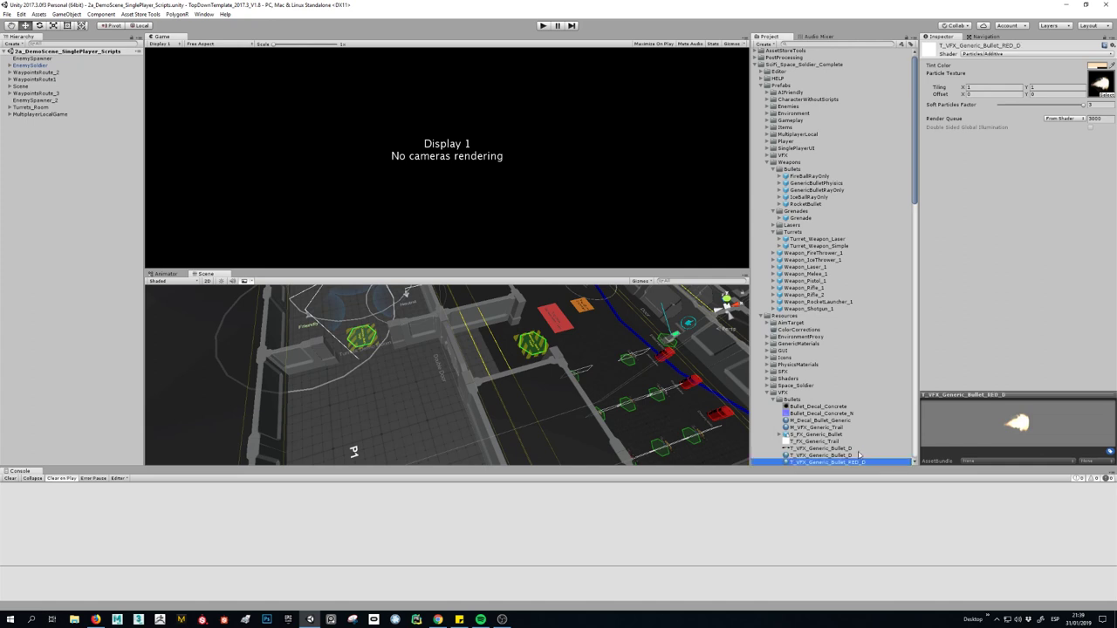
# Set the tint color of the T_VFX_Generic_Bullet_RED_D material to a saturated orange-red, hex FF47047F.
pyautogui.click(1102, 67)
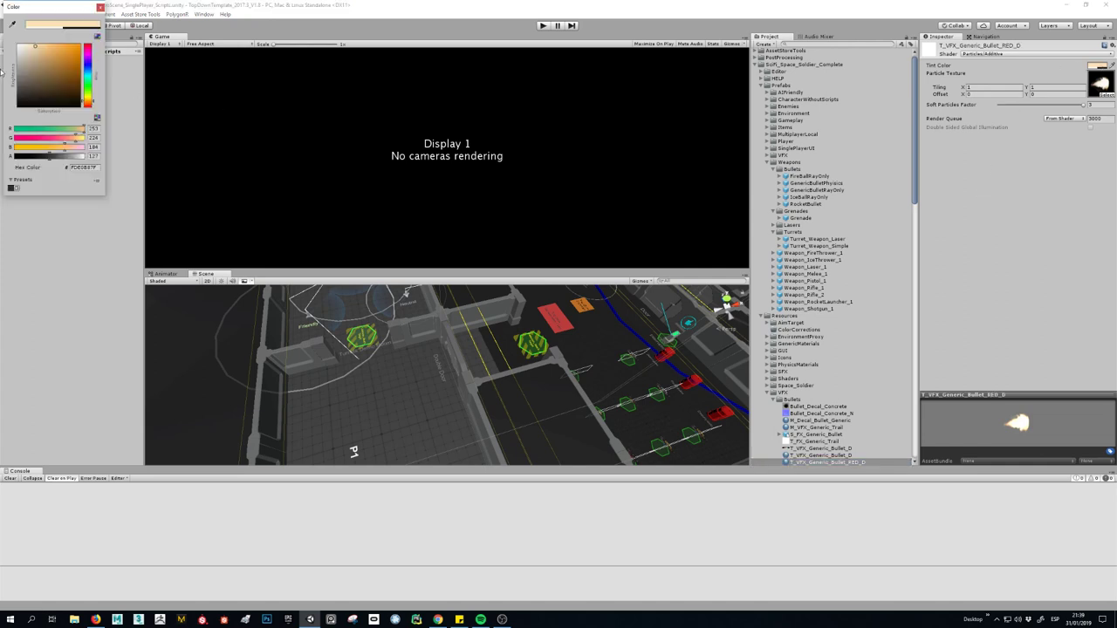
pyautogui.moveTo(87, 104); pyautogui.dragTo(88, 106)
pyautogui.moveTo(70, 61); pyautogui.dragTo(77, 46)
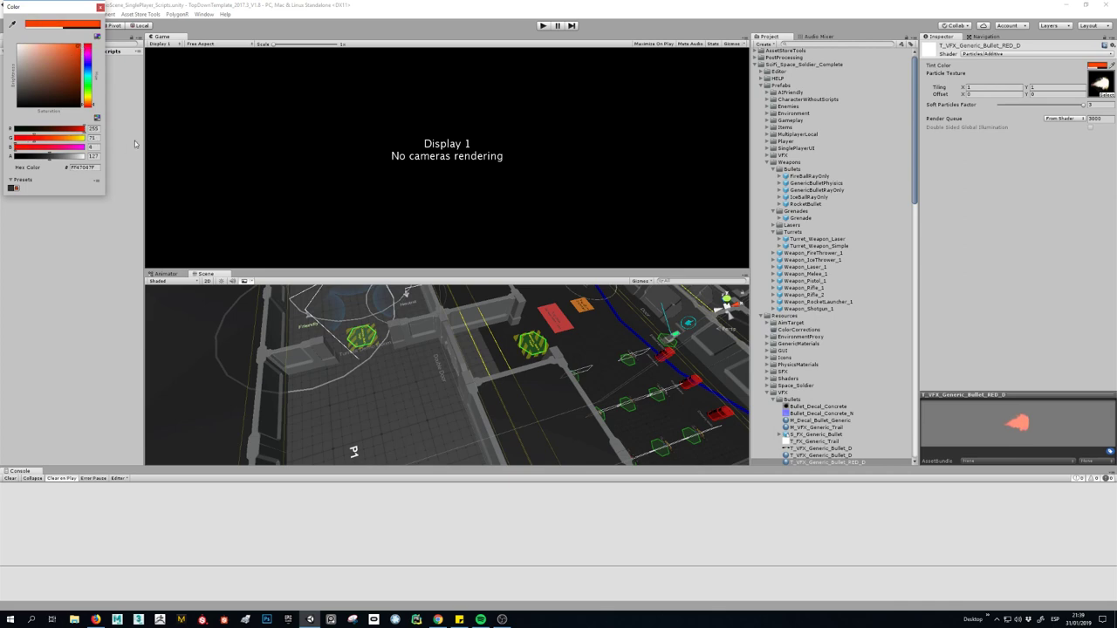
pyautogui.click(99, 8)
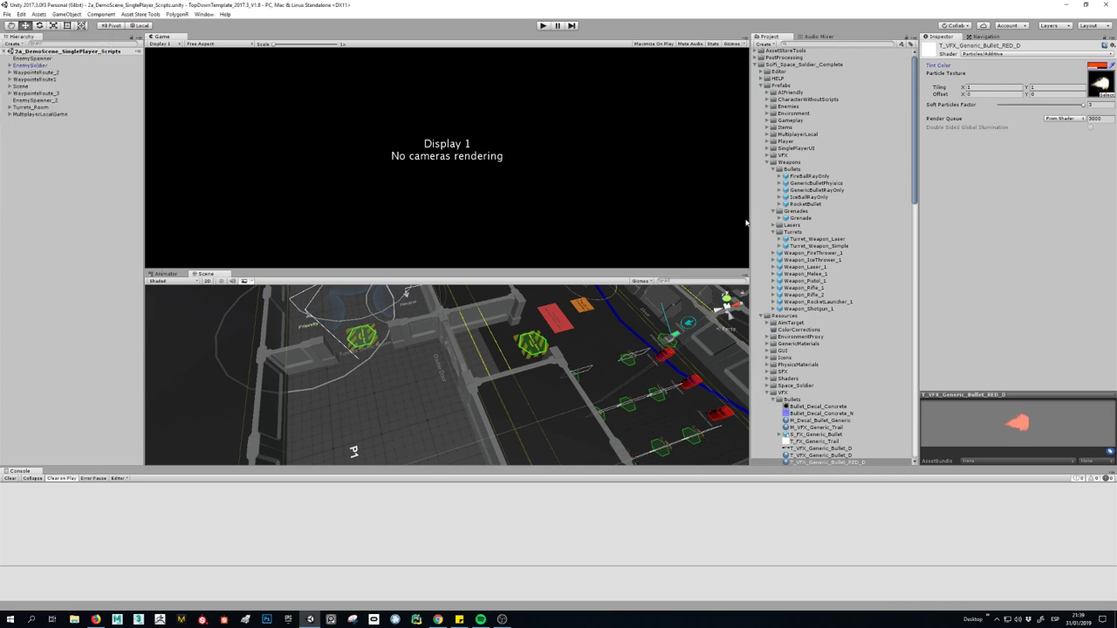
# Assign T_VFX_Generic_Bullet_RED_D as the mesh renderer material of Weapon_Rifle_1's bullet prefab, GenericBulletRayOnly.
pyautogui.click(824, 288)
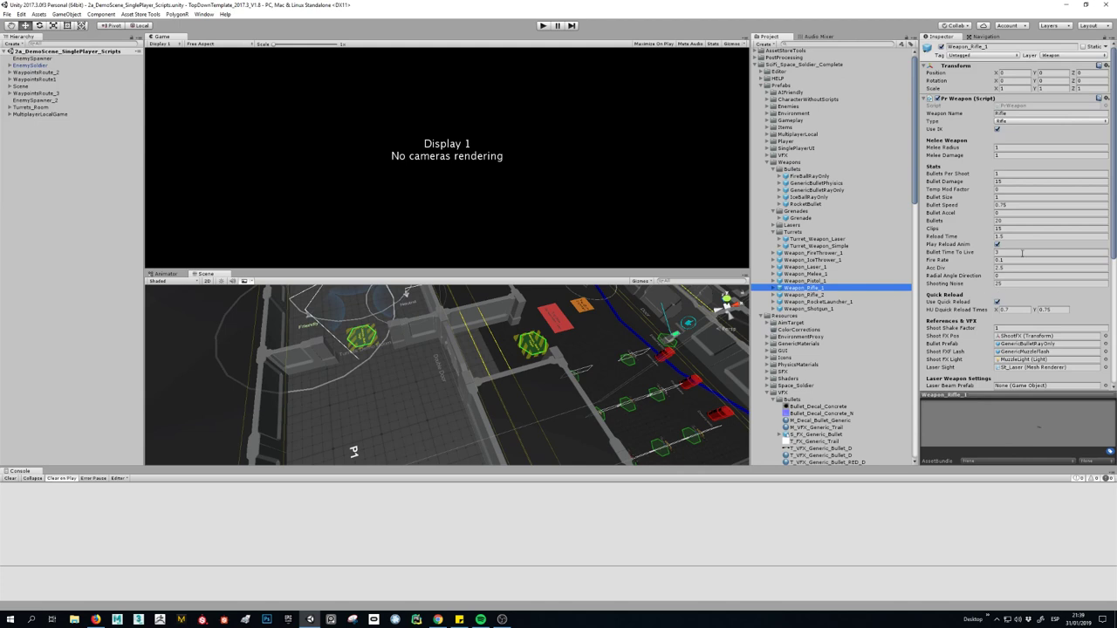
pyautogui.scroll(-3, 836, 282)
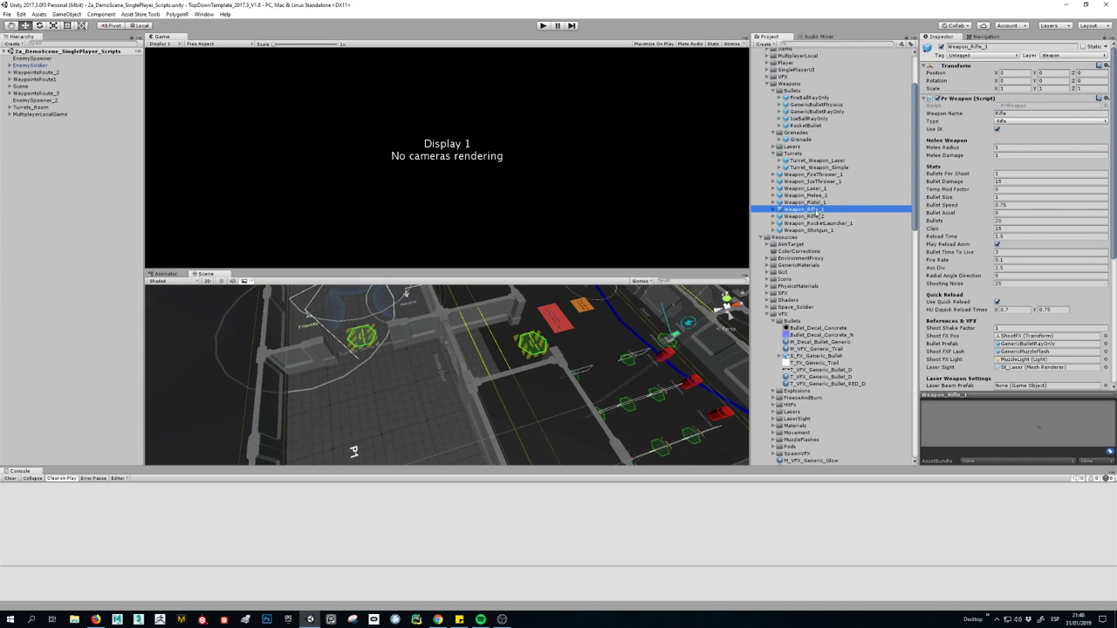
pyautogui.click(1028, 345)
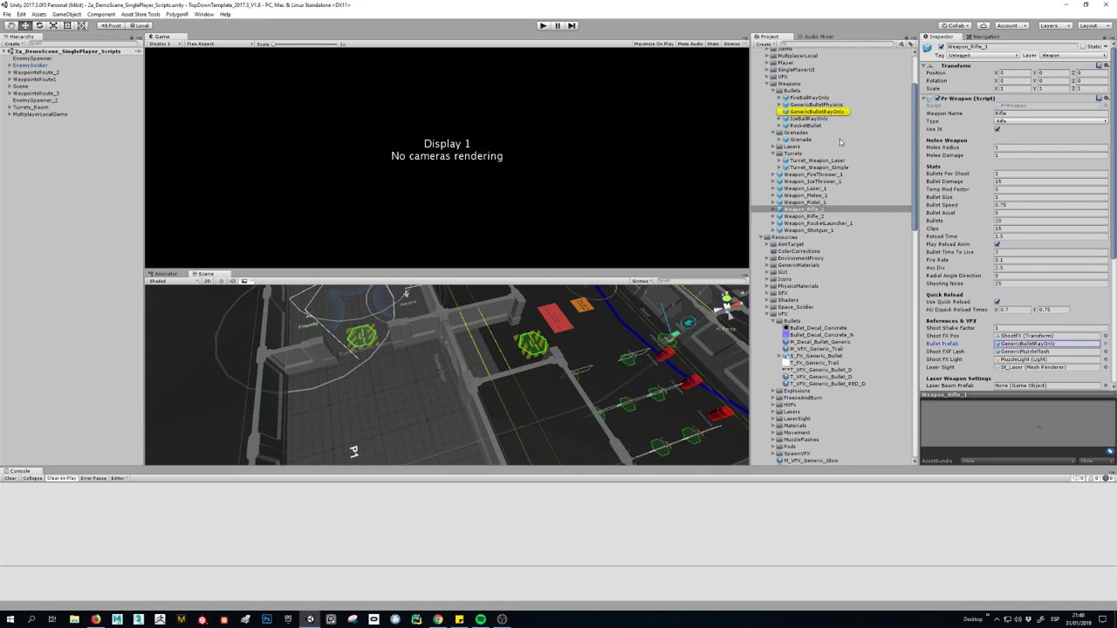
pyautogui.click(827, 113)
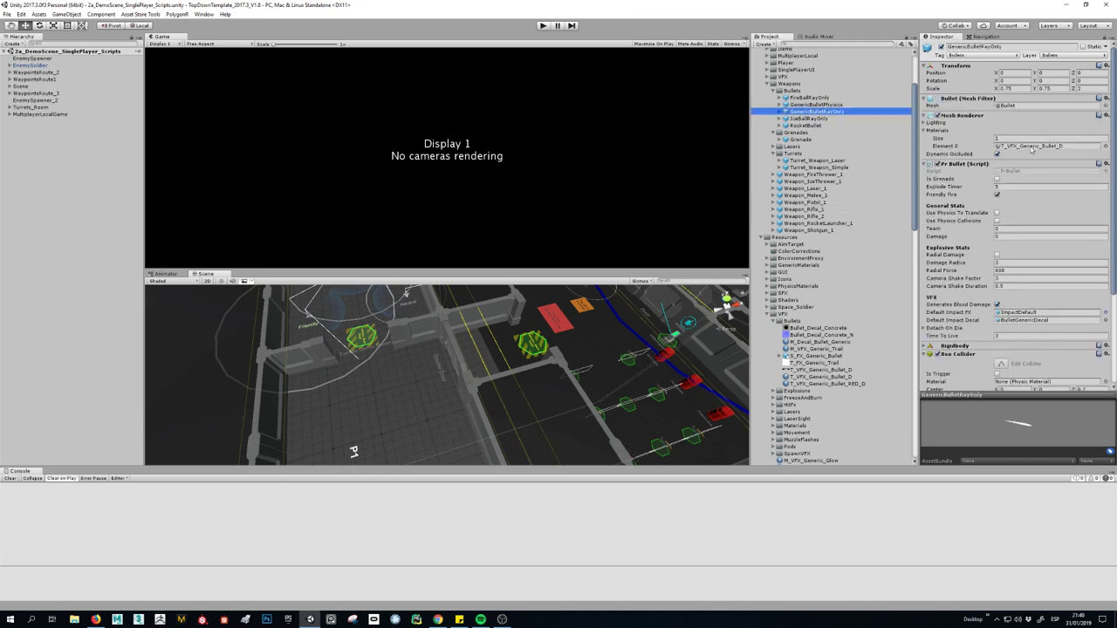
pyautogui.moveTo(833, 387); pyautogui.dragTo(1061, 146)
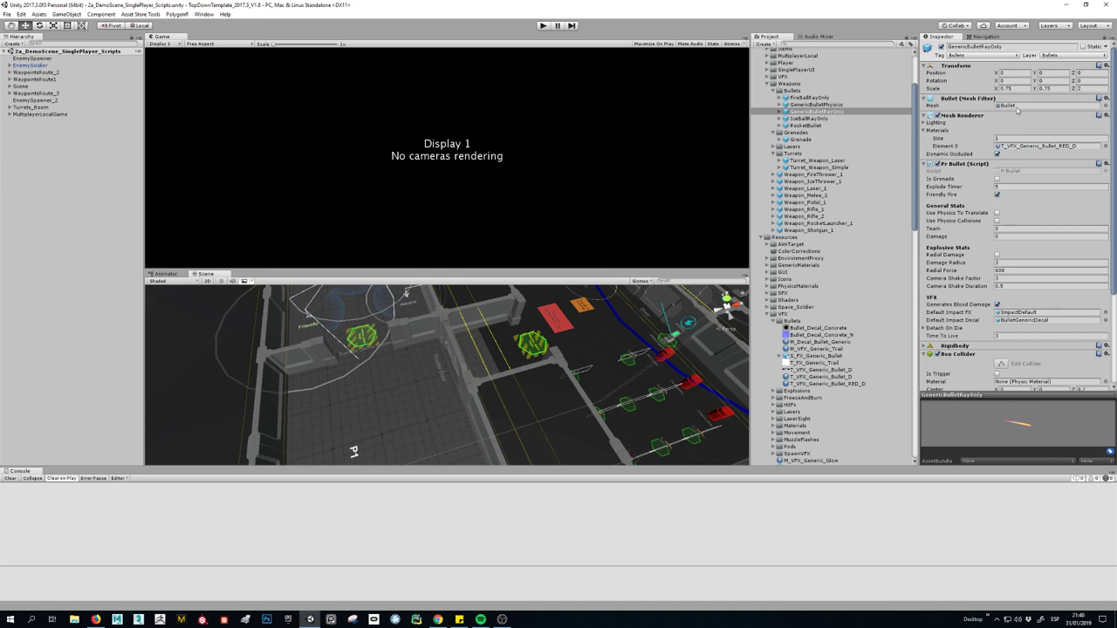
# Shift the T_VFX_Generic_Bullet_RED_D tint to a purer red by lowering its green channel, and check the GenericBulletRayOnly preview.
pyautogui.click(1030, 146)
pyautogui.click(838, 384)
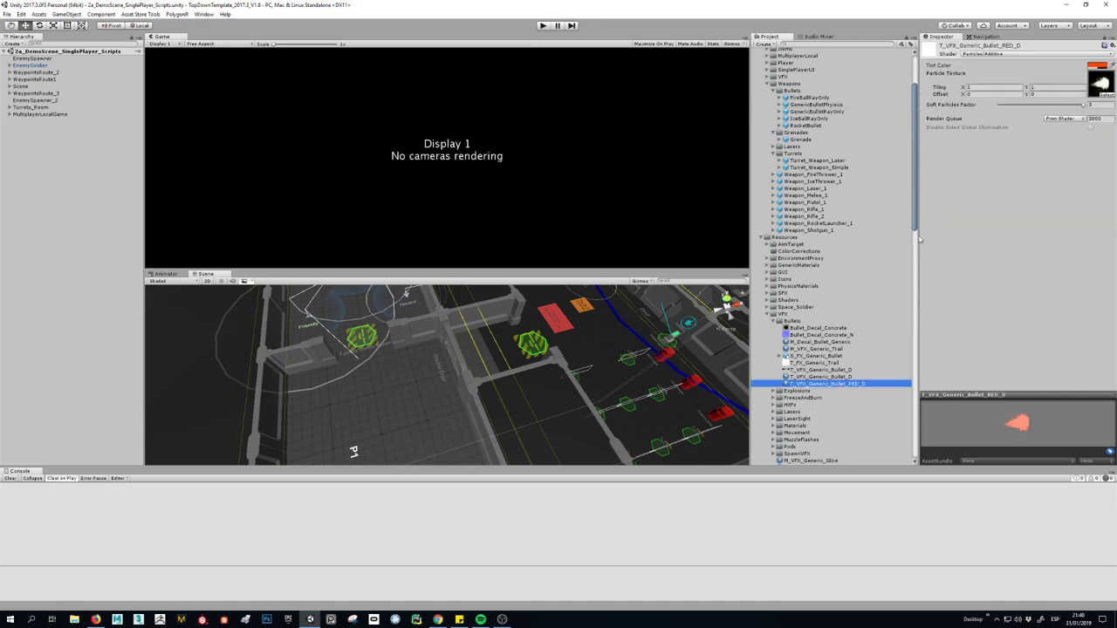
pyautogui.click(1097, 65)
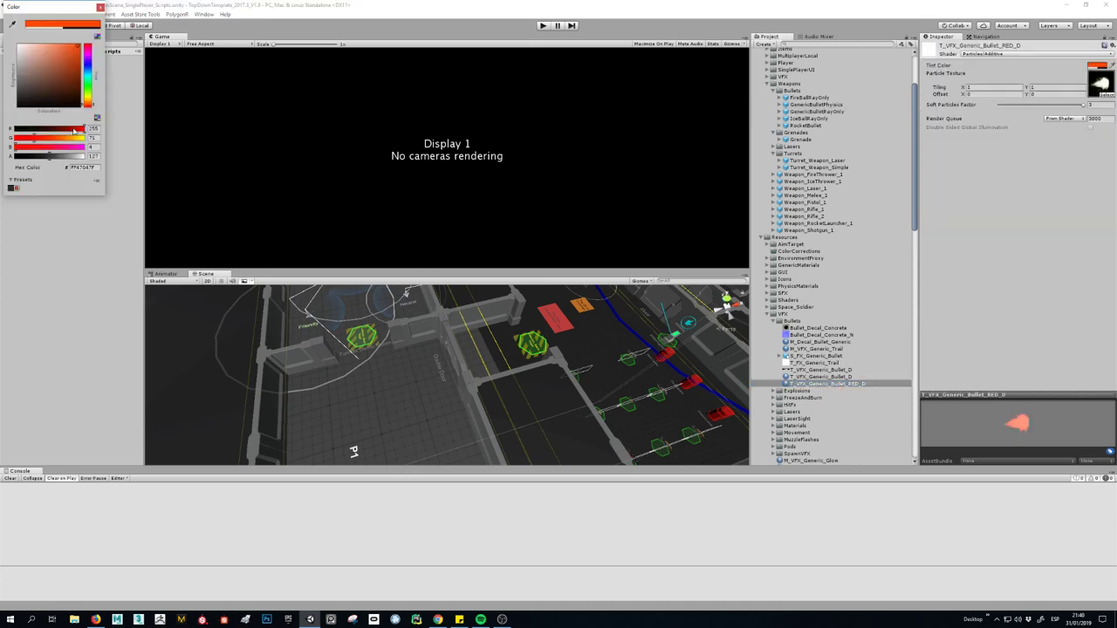
pyautogui.moveTo(75, 130); pyautogui.dragTo(23, 139)
pyautogui.click(100, 7)
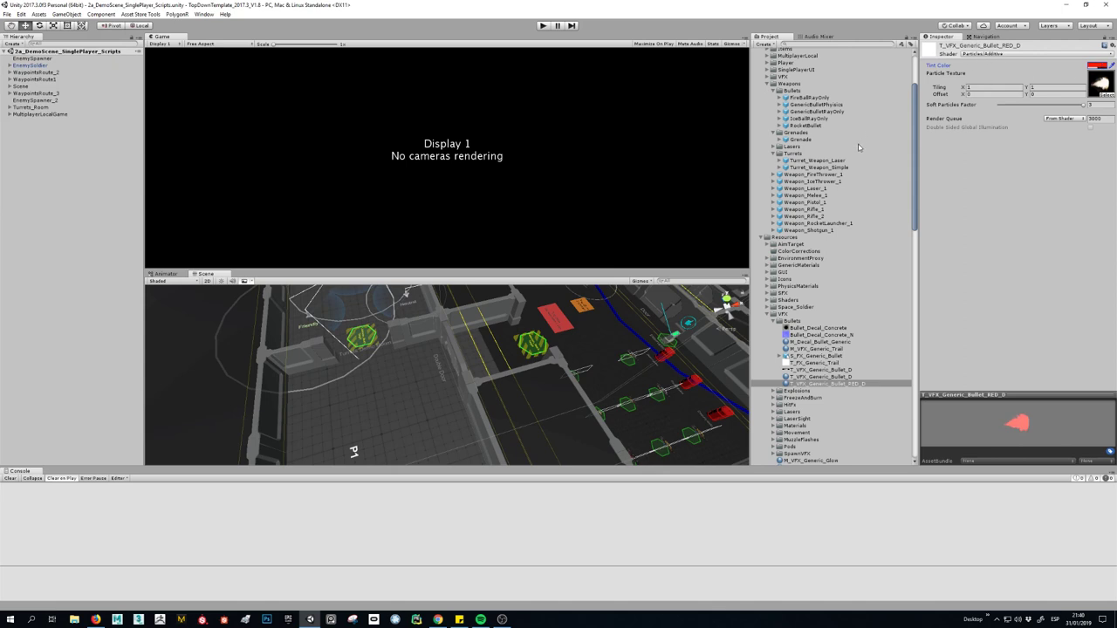
pyautogui.click(810, 113)
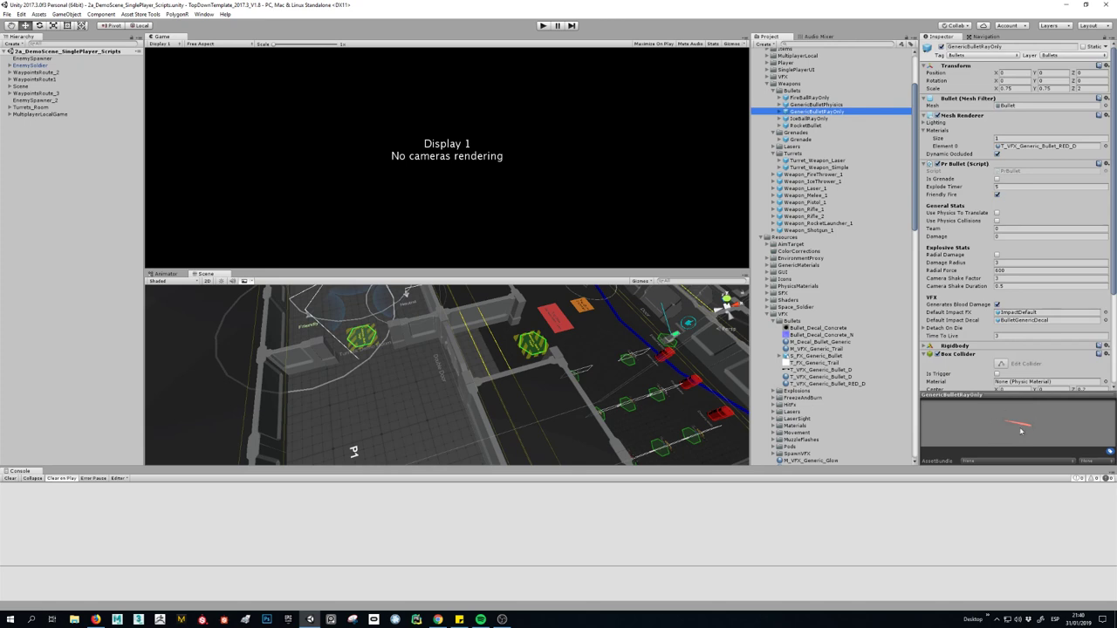
# Play-test the scene by firing the soldier's rifle to check the bullet color, and stop the game.
pyautogui.click(542, 26)
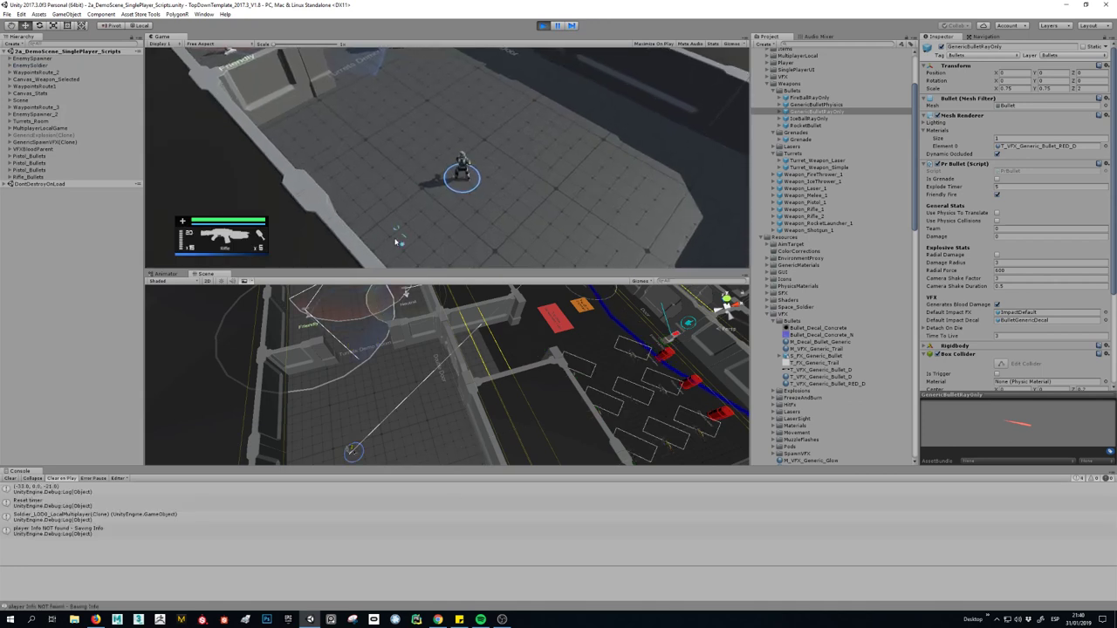
pyautogui.click(347, 159)
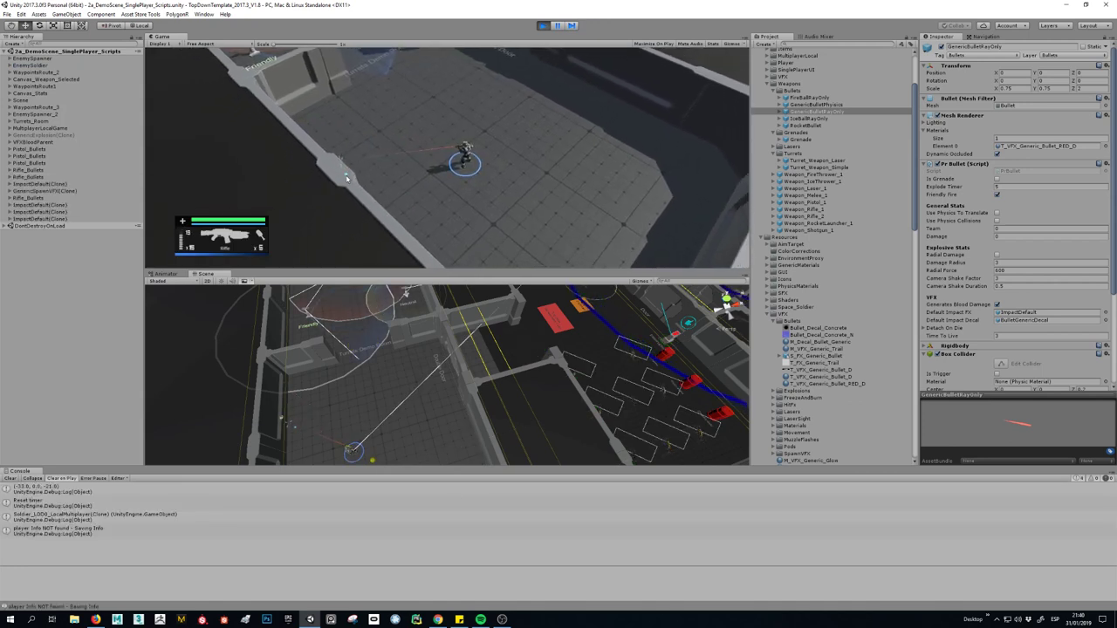
pyautogui.click(335, 129)
pyautogui.click(335, 127)
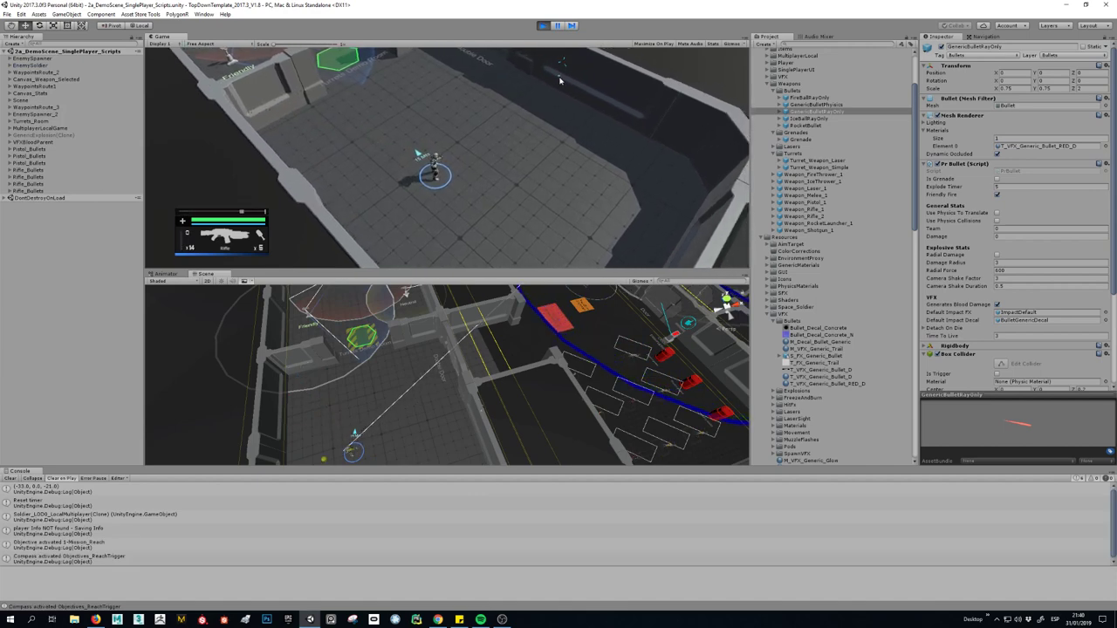
pyautogui.click(569, 94)
pyautogui.hotkey('ctrl', 'p')
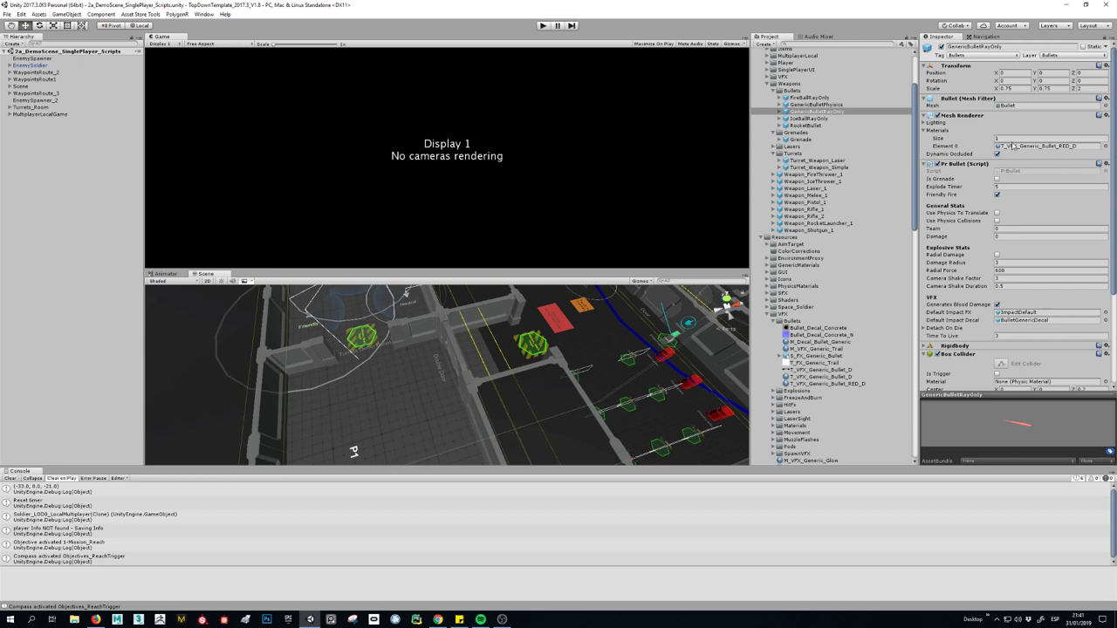
# Duplicate the GenericBulletRayOnly prefab used by both rifles and rename the copy GenericBulletRayOnly_2.
pyautogui.click(825, 210)
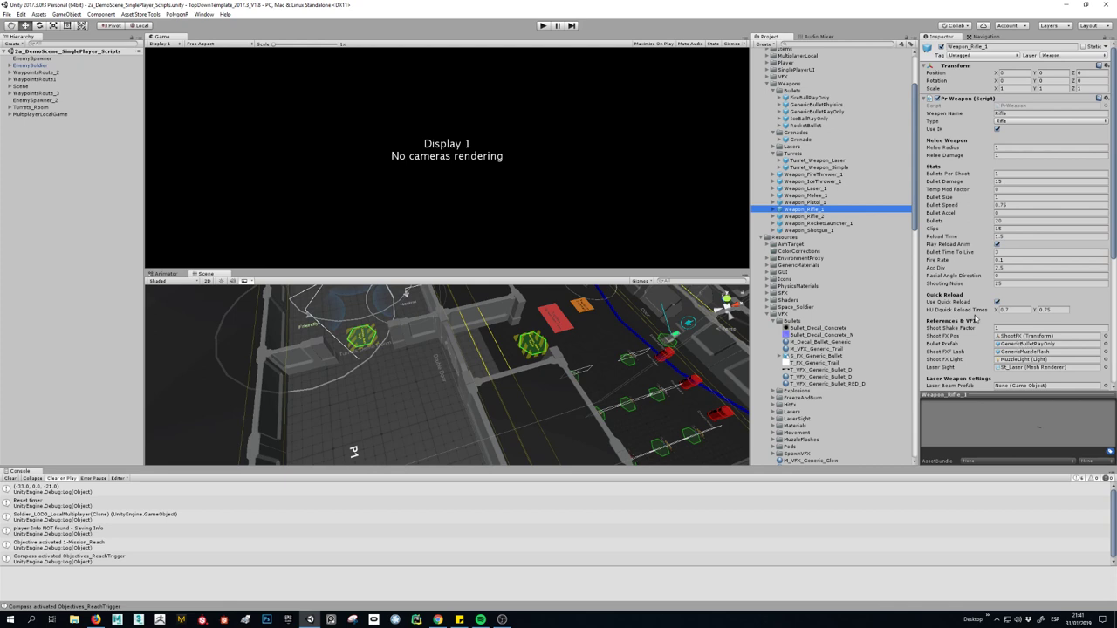
pyautogui.click(829, 217)
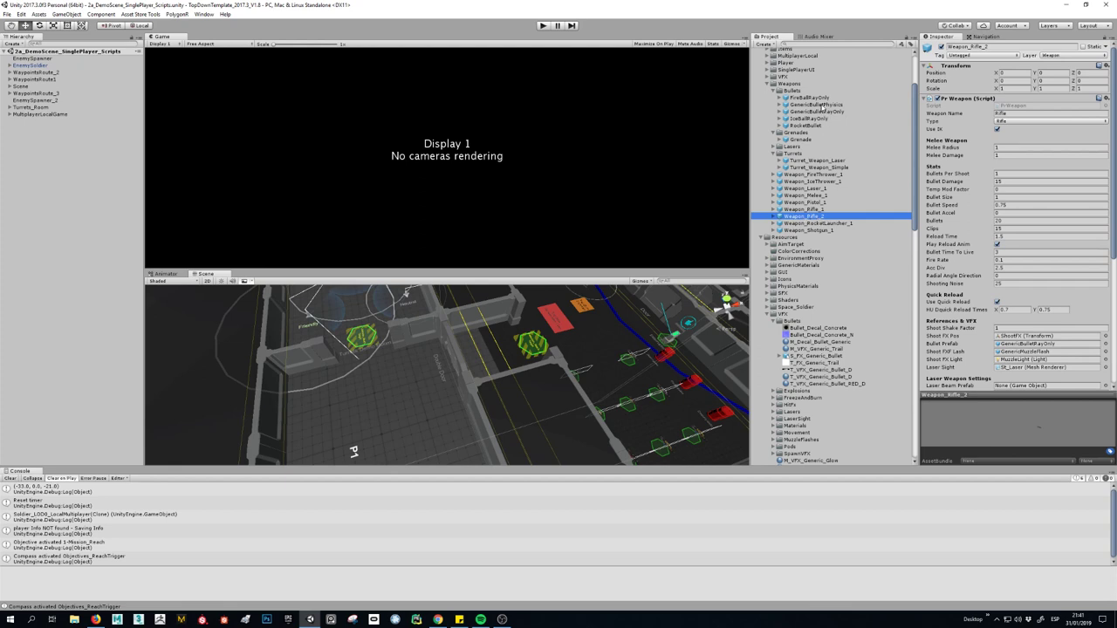
pyautogui.click(822, 111)
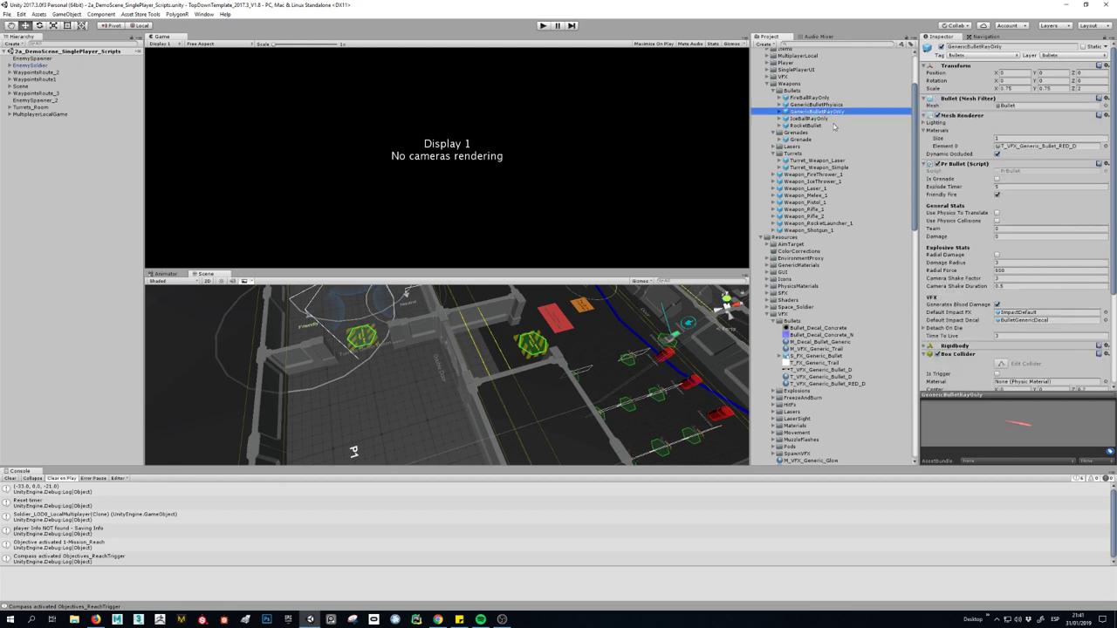
pyautogui.hotkey('ctrl', 'd')
pyautogui.click(840, 119)
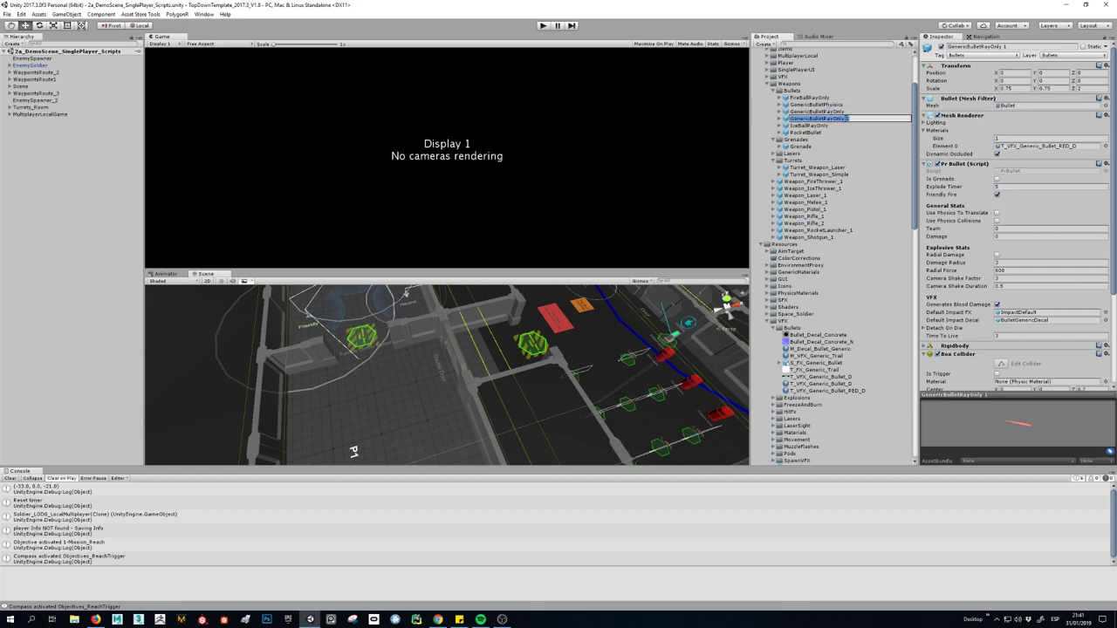
pyautogui.doubleClick(848, 119)
pyautogui.write('_2')
pyautogui.press('Return')
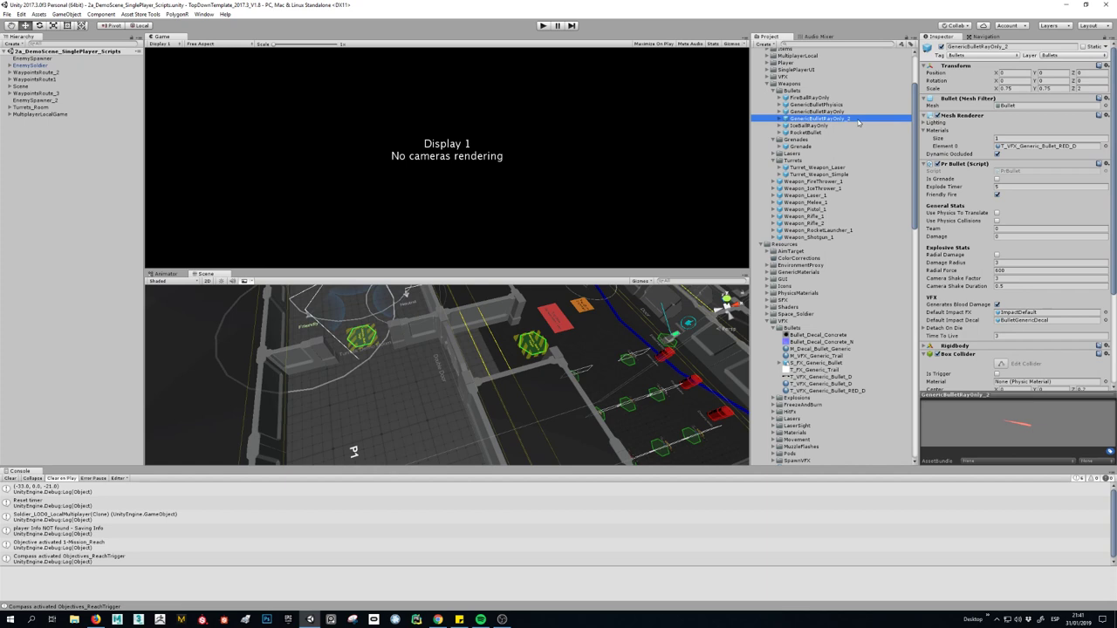
# Duplicate the T_VFX_Generic_Bullet_RED_D material used by GenericBulletRayOnly_2 and rename the copy T_VFX_Generic_Bullet_GREEN_D 1.
pyautogui.click(1042, 146)
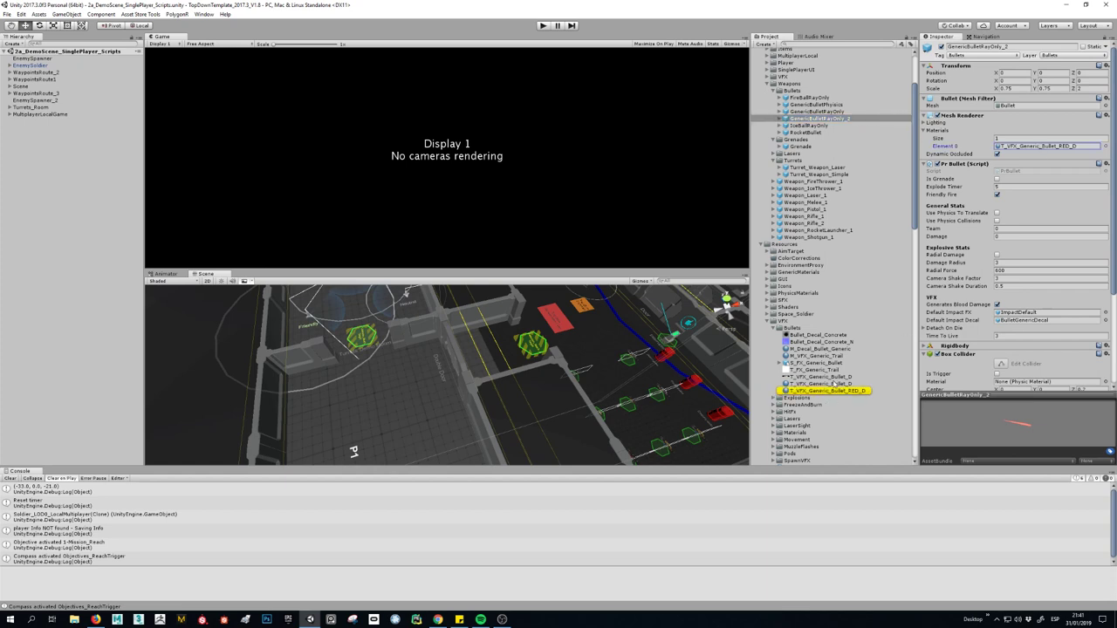
pyautogui.hotkey('ctrl', 'd')
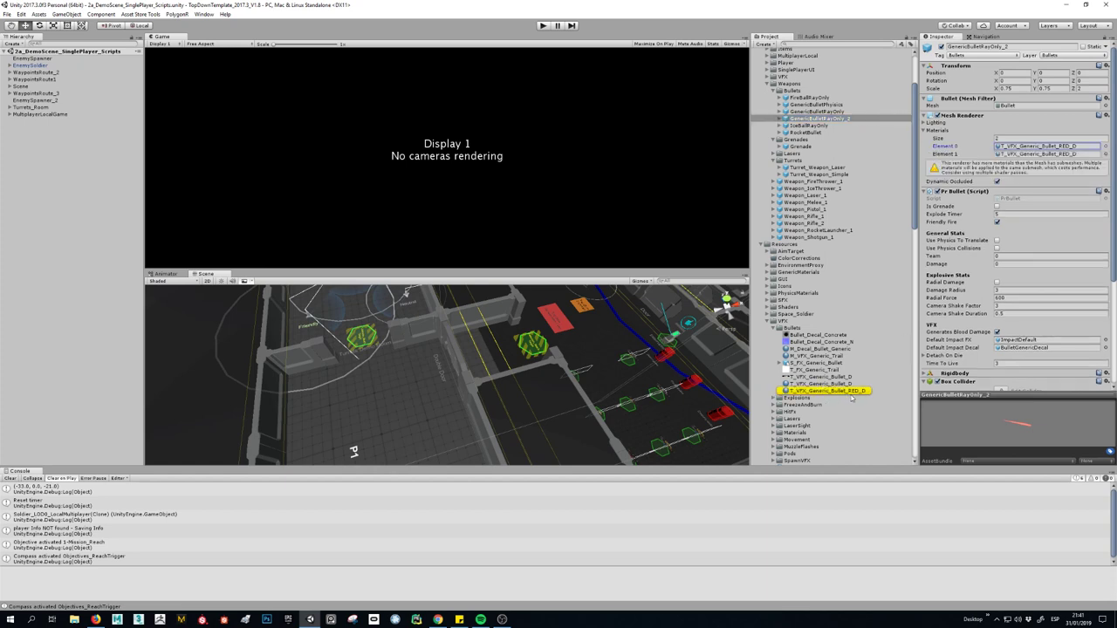
pyautogui.click(838, 391)
pyautogui.hotkey('ctrl', 'd')
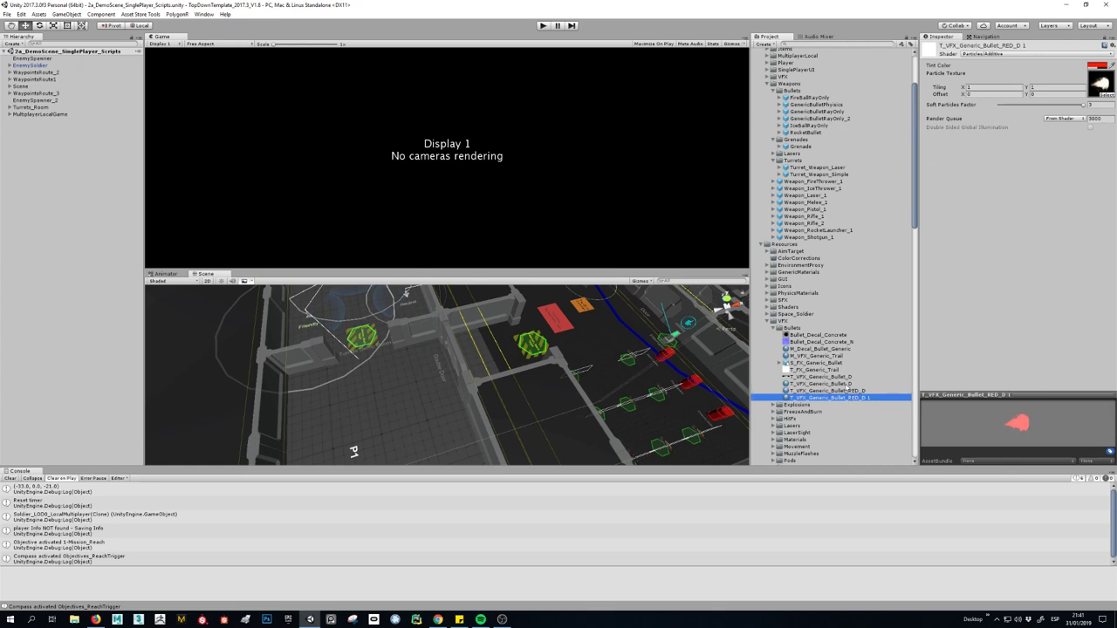
pyautogui.doubleClick(855, 398)
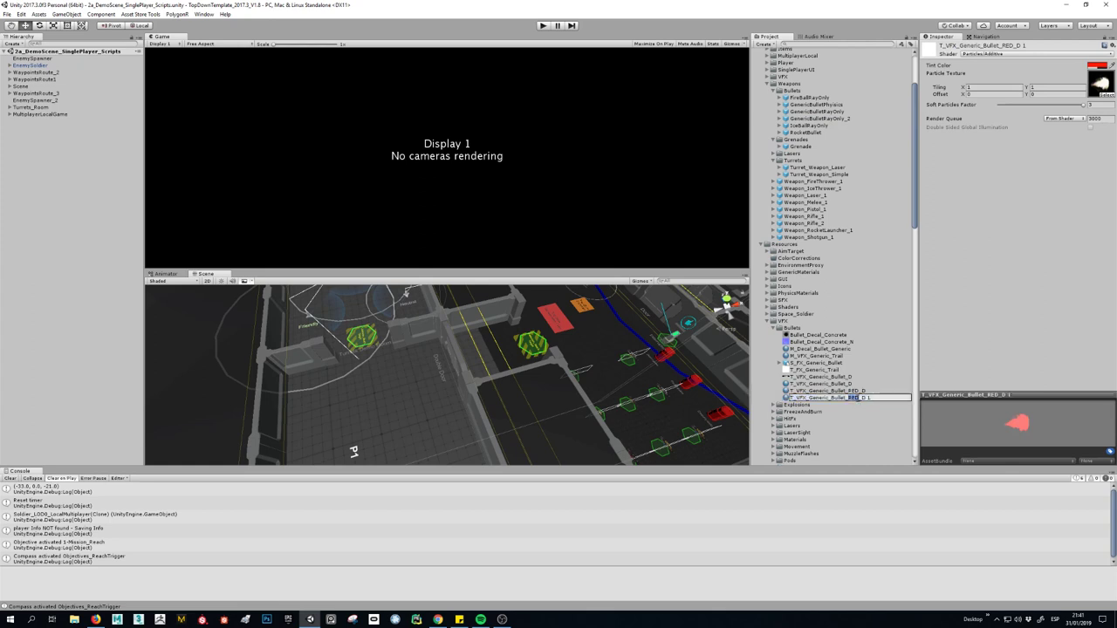
pyautogui.write('Green')
pyautogui.write('EEN')
pyautogui.press('Return')
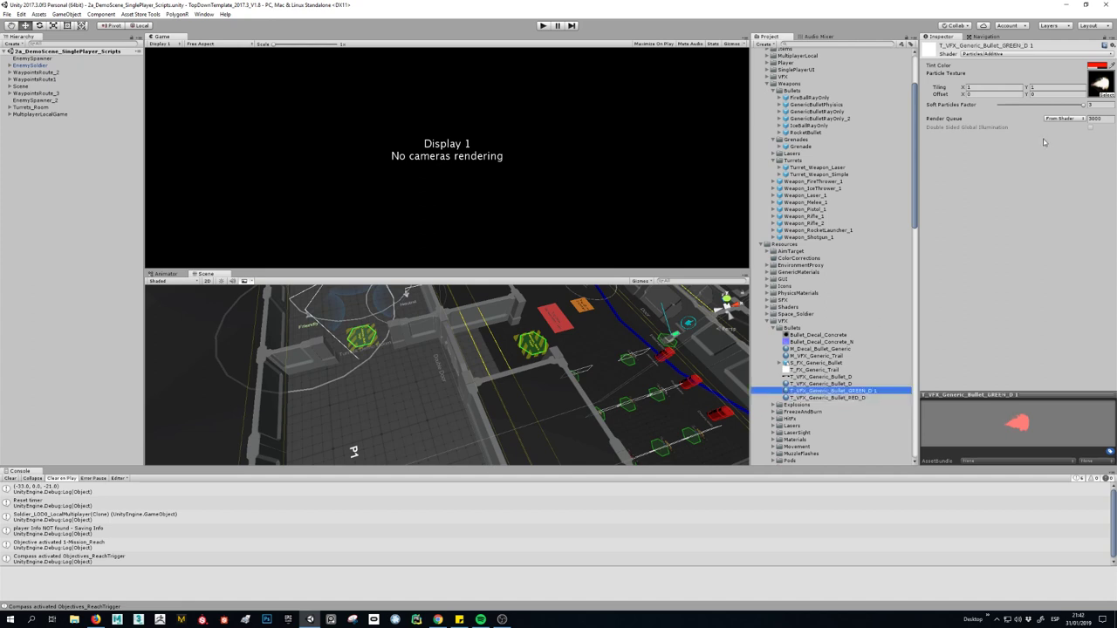
# Set the tint color of T_VFX_Generic_Bullet_GREEN_D 1 to bright green, R 4, G 255, B 16.
pyautogui.click(1094, 65)
pyautogui.click(87, 85)
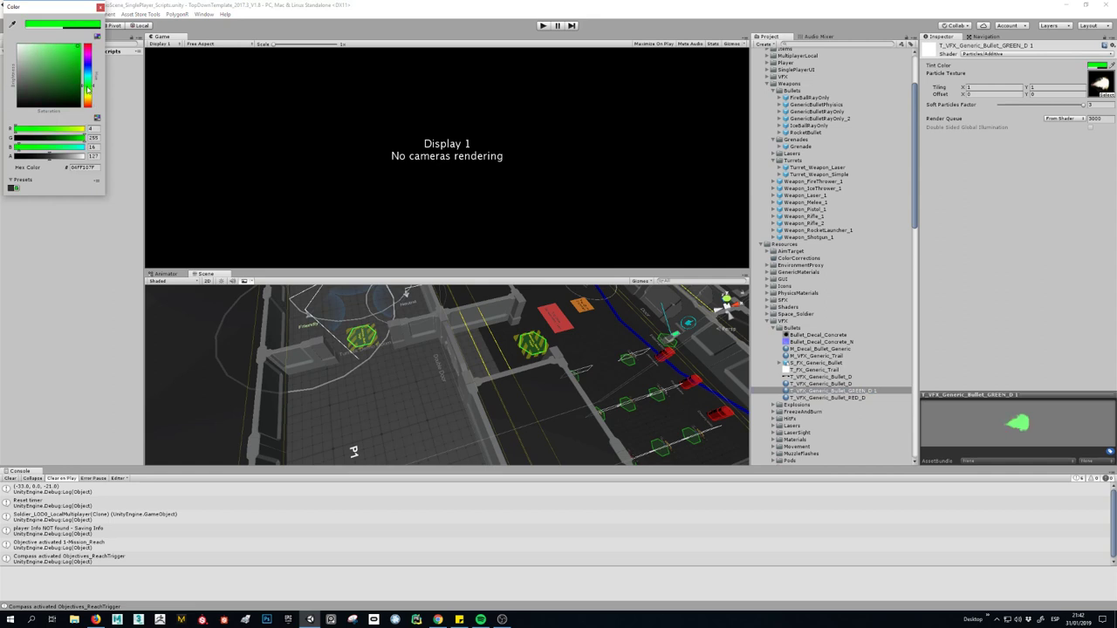
pyautogui.click(100, 7)
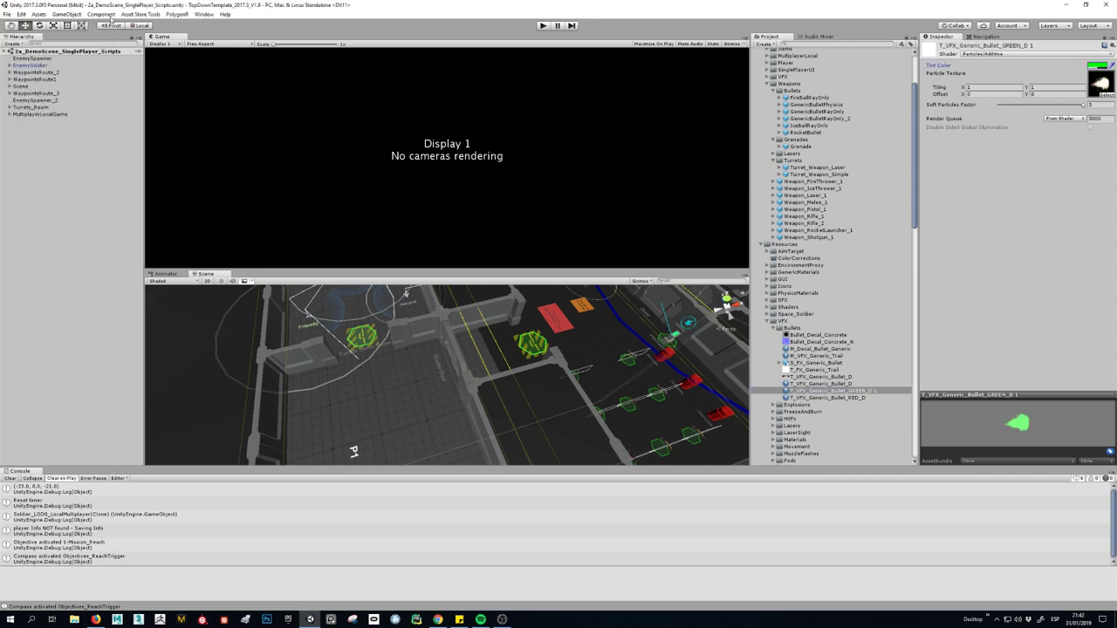
# Set GenericBulletRayOnly_2's mesh renderer materials size to 1 and assign T_VFX_Generic_Bullet_GREEN_D 1 as Element 0.
pyautogui.click(836, 119)
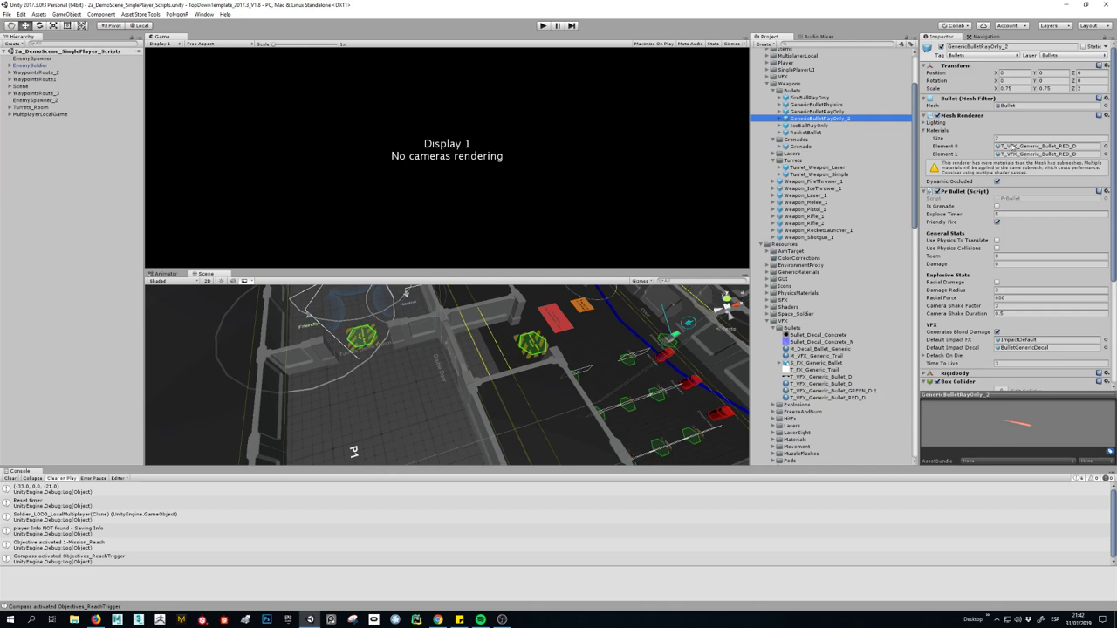
pyautogui.click(1013, 141)
pyautogui.write('1')
pyautogui.press('Return')
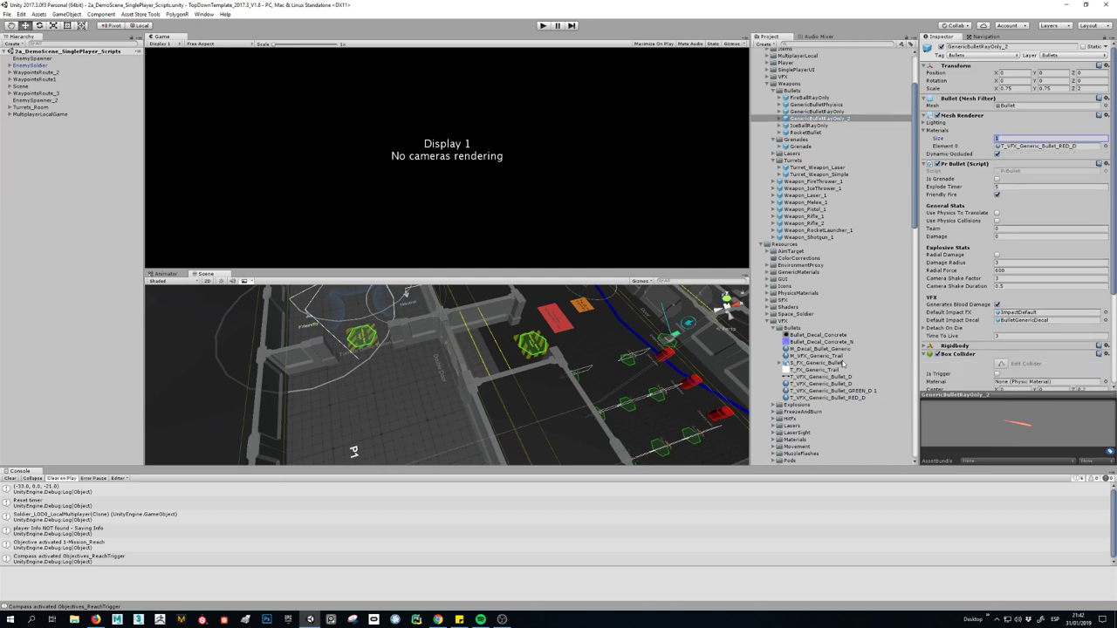
pyautogui.moveTo(1010, 186); pyautogui.dragTo(1022, 155)
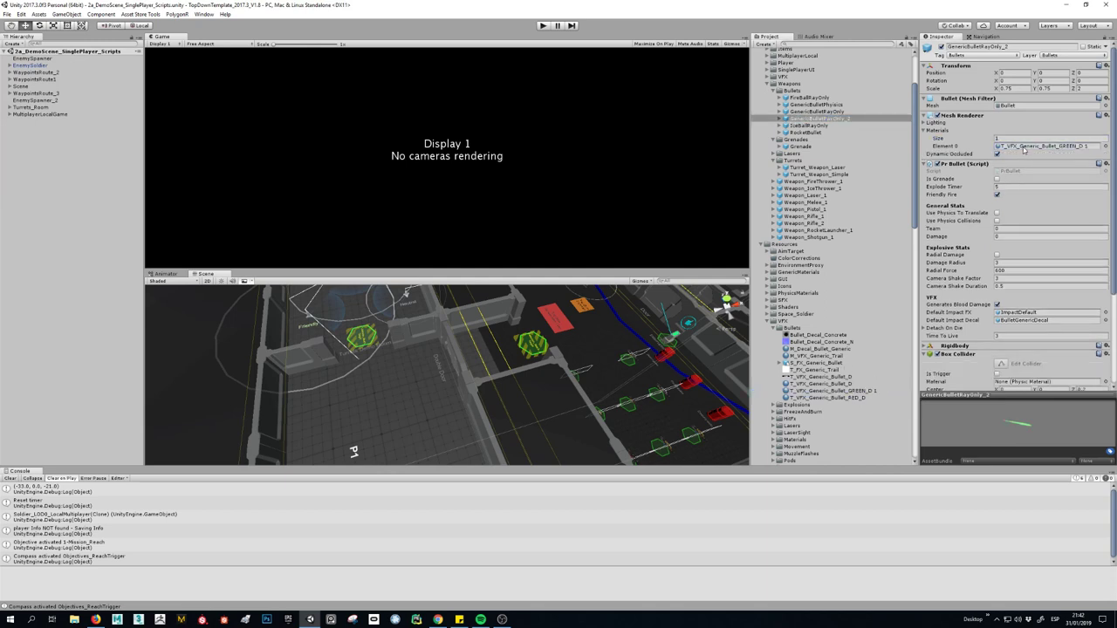
# Compare the materials of the two GenericBulletRayOnly prefabs, and assign GenericBulletRayOnly_2 as the bullet prefab of Weapon_Rifle_2.
pyautogui.click(827, 112)
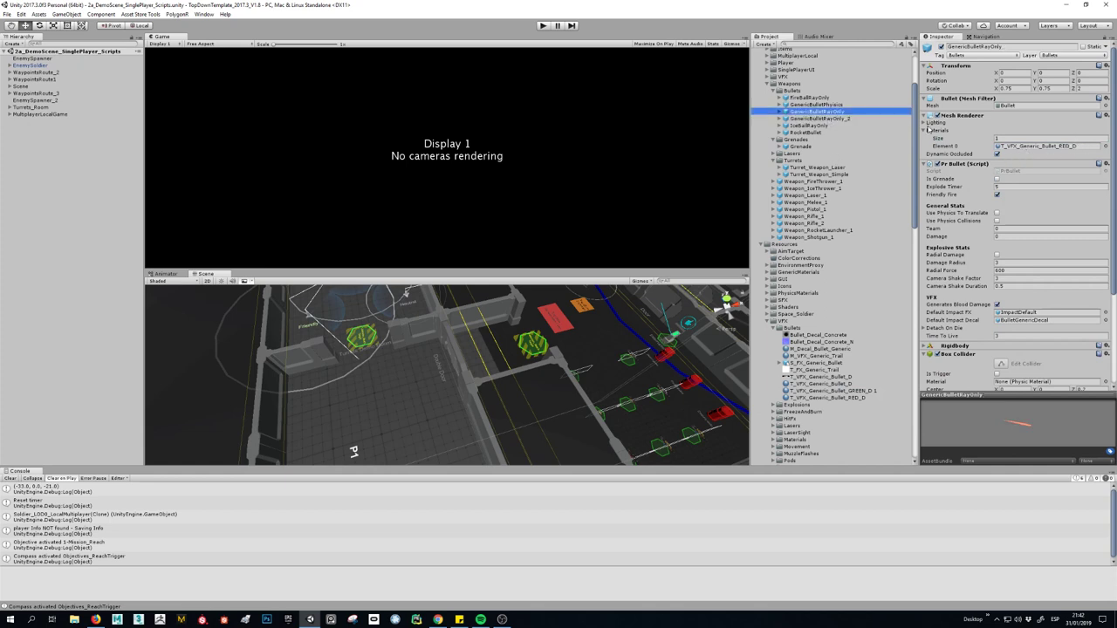
pyautogui.click(862, 118)
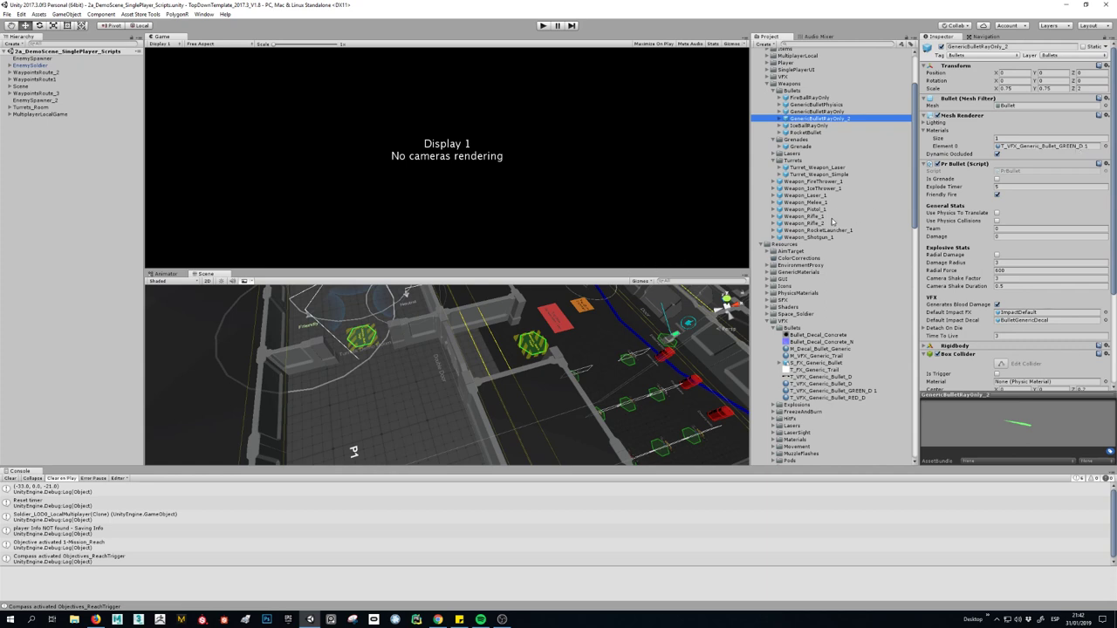
pyautogui.click(829, 222)
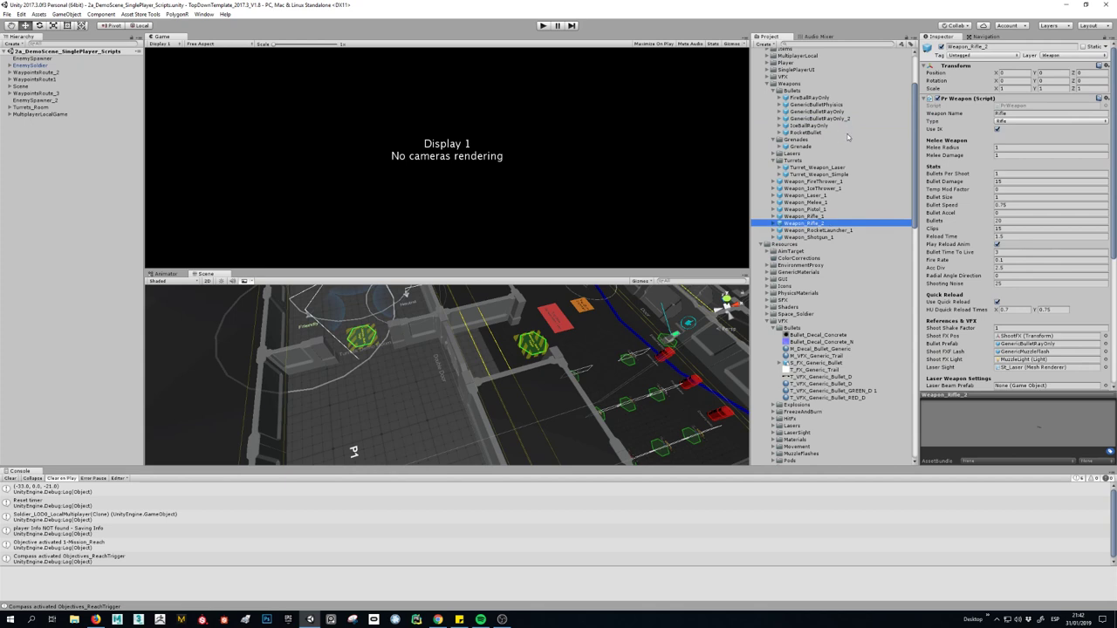
pyautogui.moveTo(831, 119); pyautogui.dragTo(1054, 343)
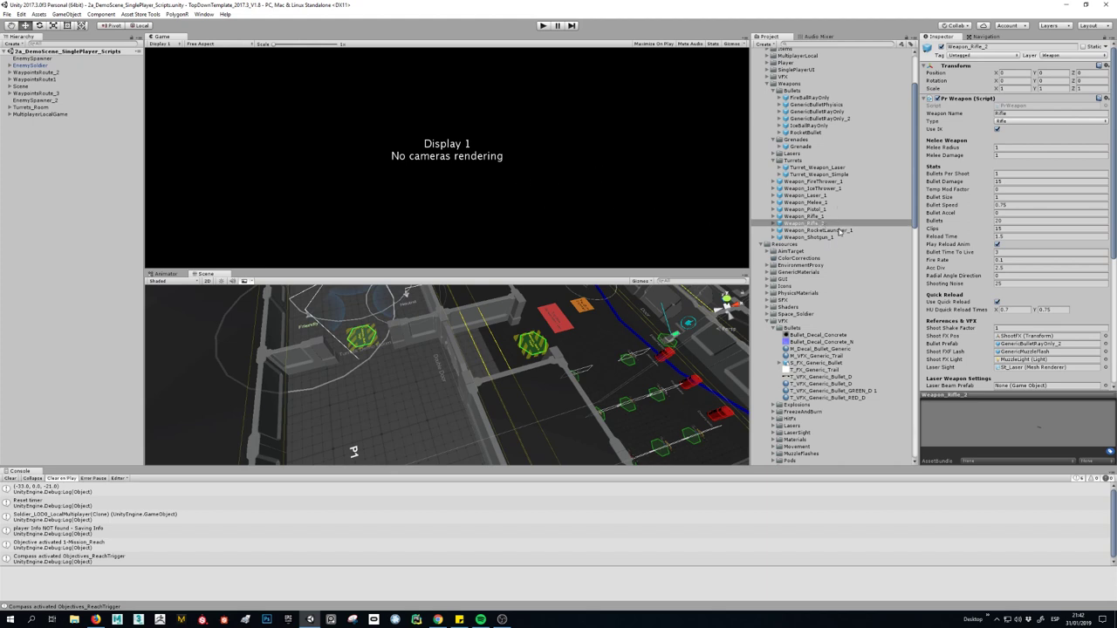
# Open the DefaultWeaponList asset in the ScriptableObj scripts folder.
pyautogui.scroll(-5, 840, 232)
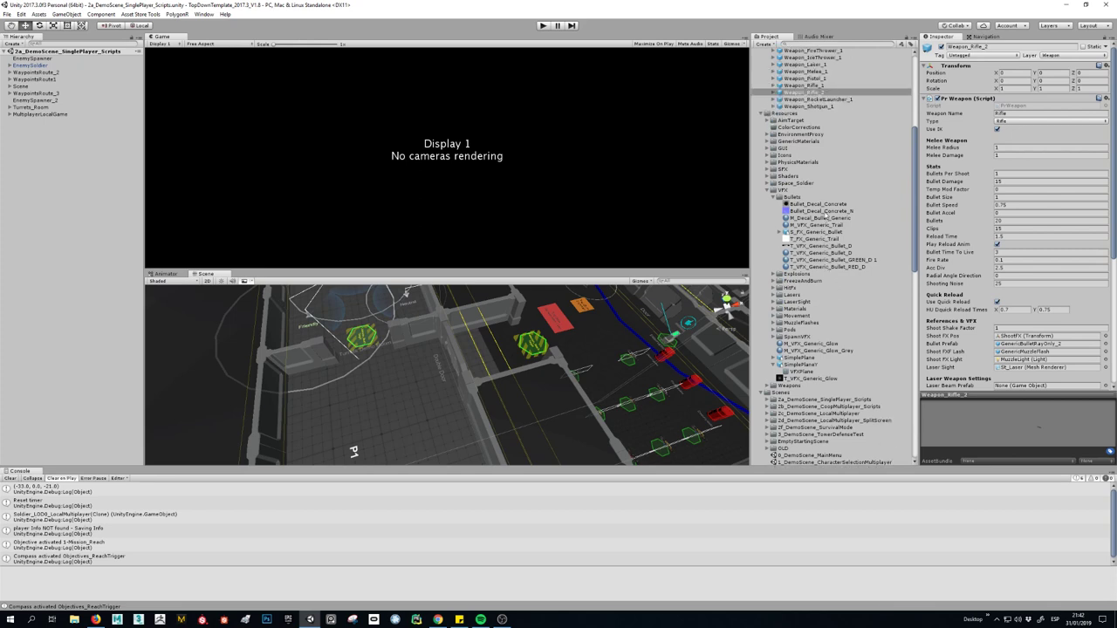
pyautogui.scroll(-14, 827, 218)
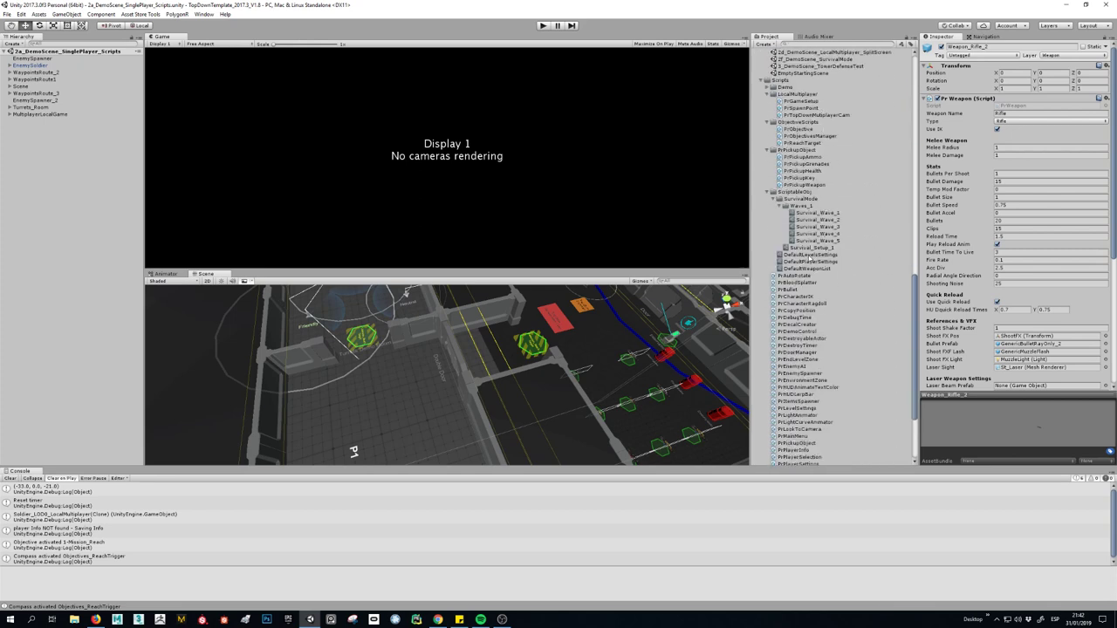
pyautogui.click(803, 268)
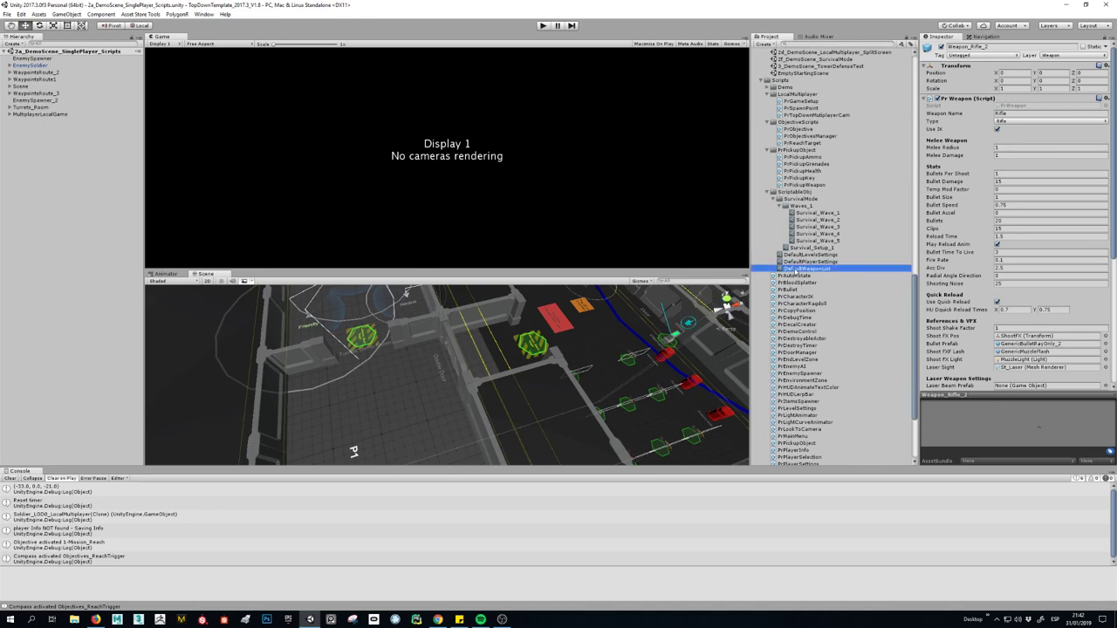
pyautogui.press('Up')
pyautogui.press('Up')
pyautogui.press('Down')
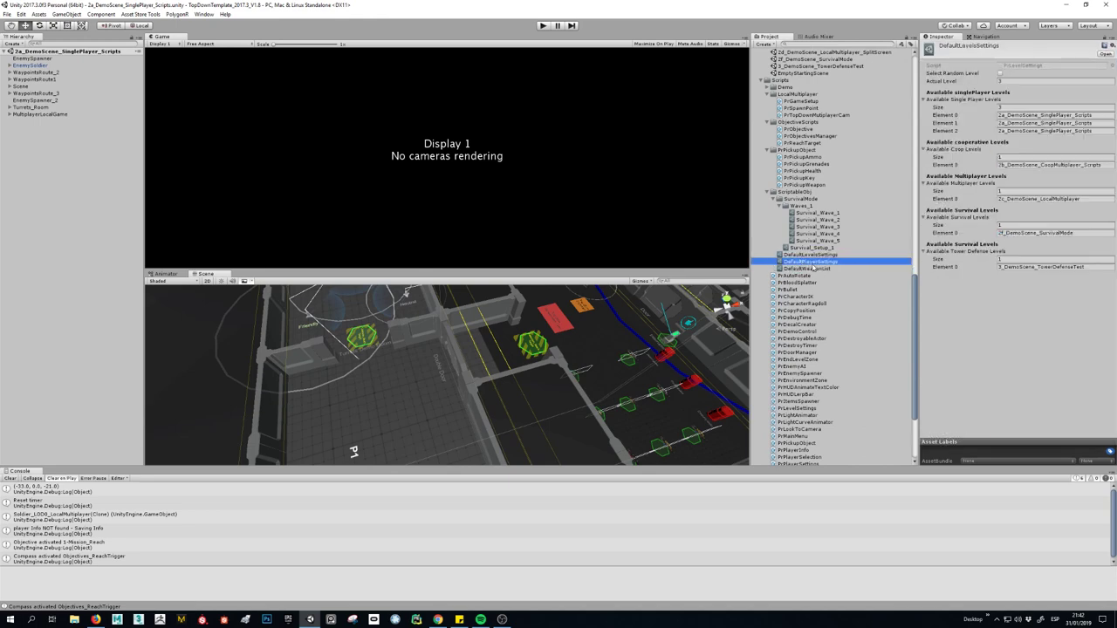
pyautogui.press('Down')
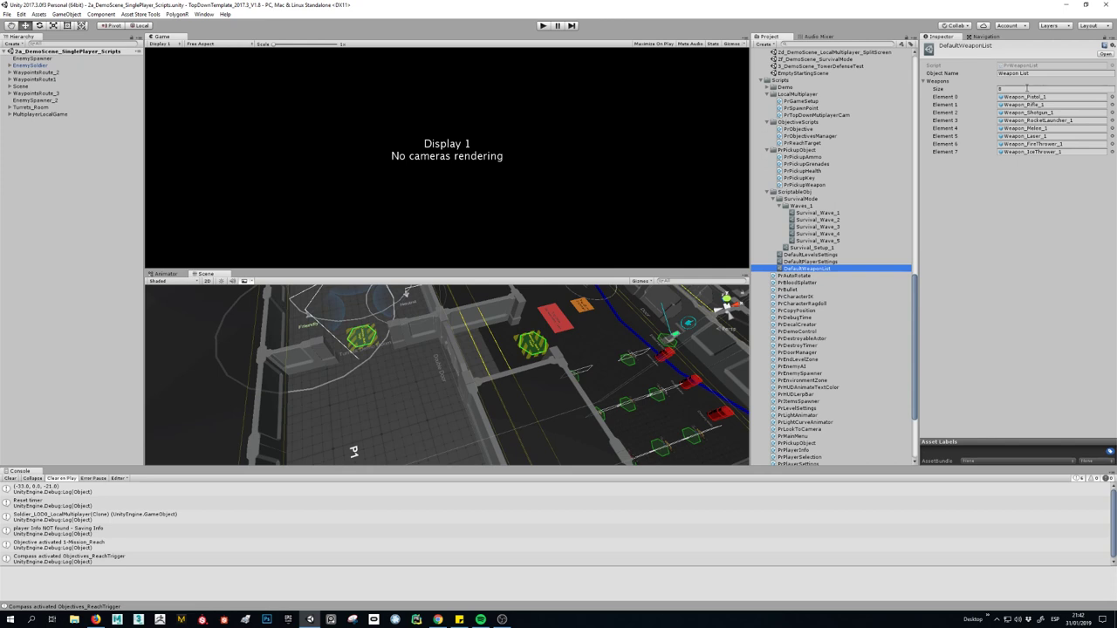
pyautogui.click(1028, 88)
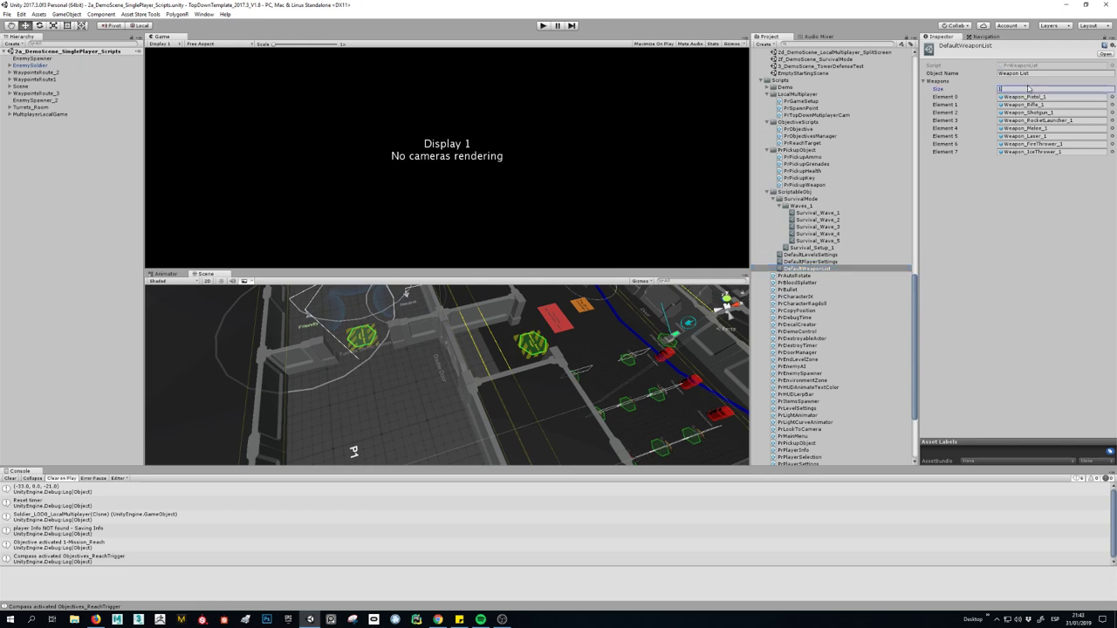
pyautogui.write('1')
pyautogui.press('Return')
pyautogui.write('8')
pyautogui.press('Return')
pyautogui.hotkey('ctrl', 'z')
pyautogui.hotkey('ctrl', 'z')
# Set the DefaultWeaponList weapons size to 9 and assign Weapon_Rifle_2 to Element 8.
pyautogui.write('9')
pyautogui.press('Return')
pyautogui.click(1037, 160)
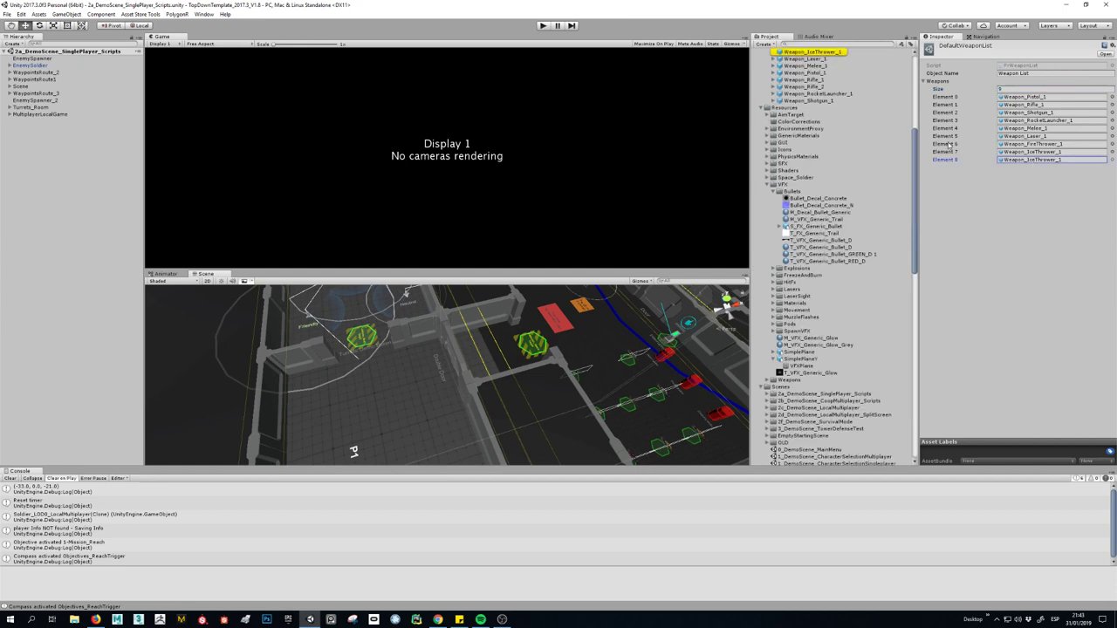
pyautogui.scroll(3, 838, 175)
pyautogui.moveTo(821, 140); pyautogui.dragTo(1022, 164)
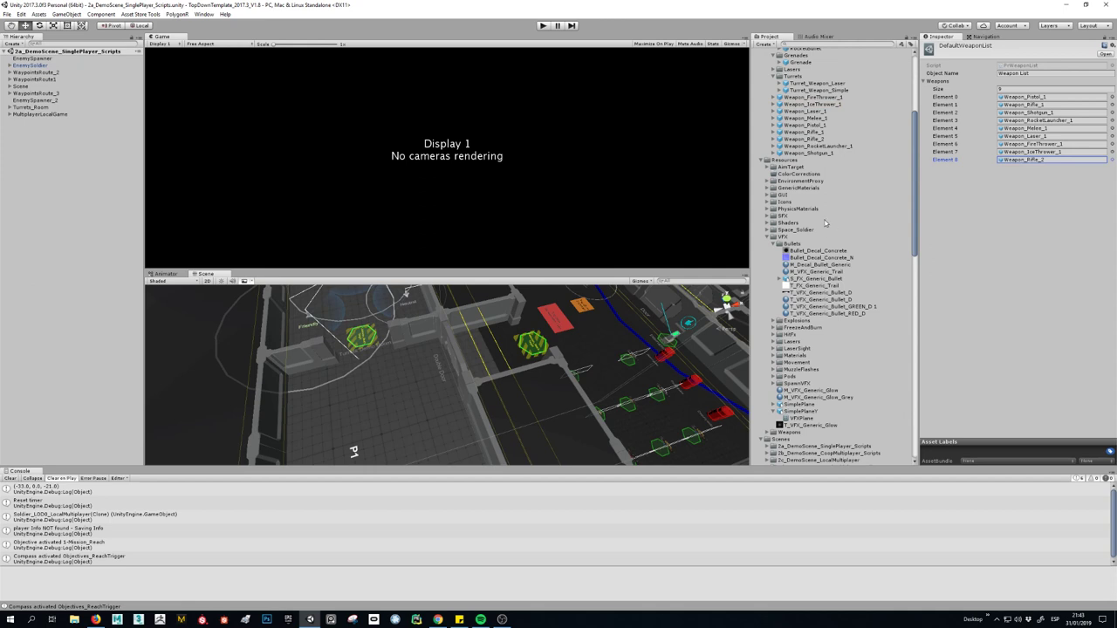
# Look up the selected single-player character in DefaultPlayerSettings and locate its prefab in the project.
pyautogui.scroll(-5, 813, 208)
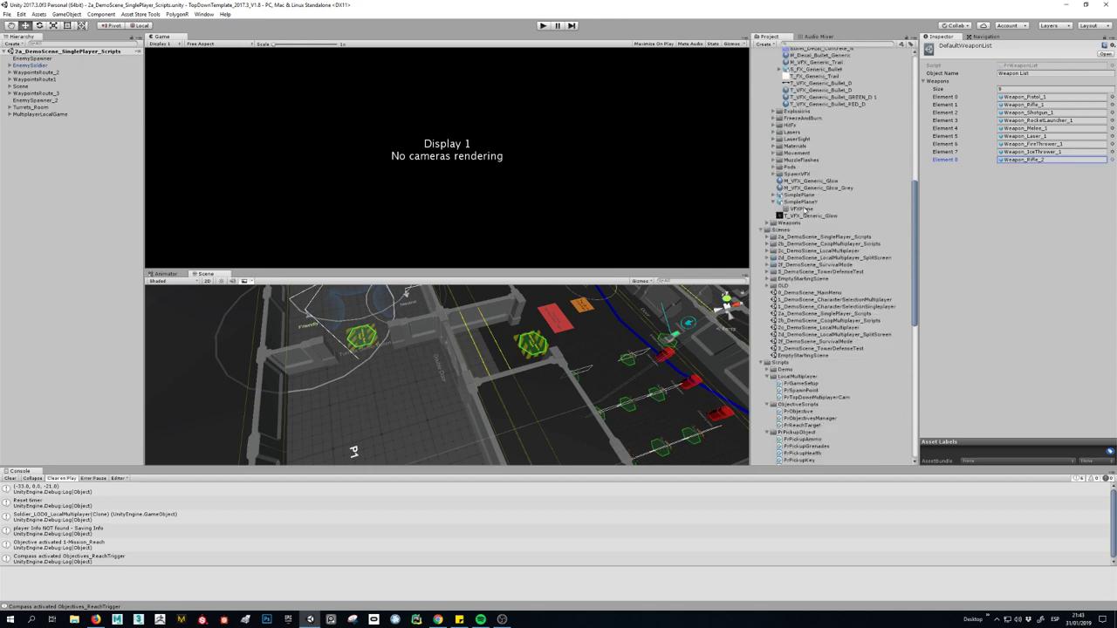
pyautogui.scroll(10, 803, 208)
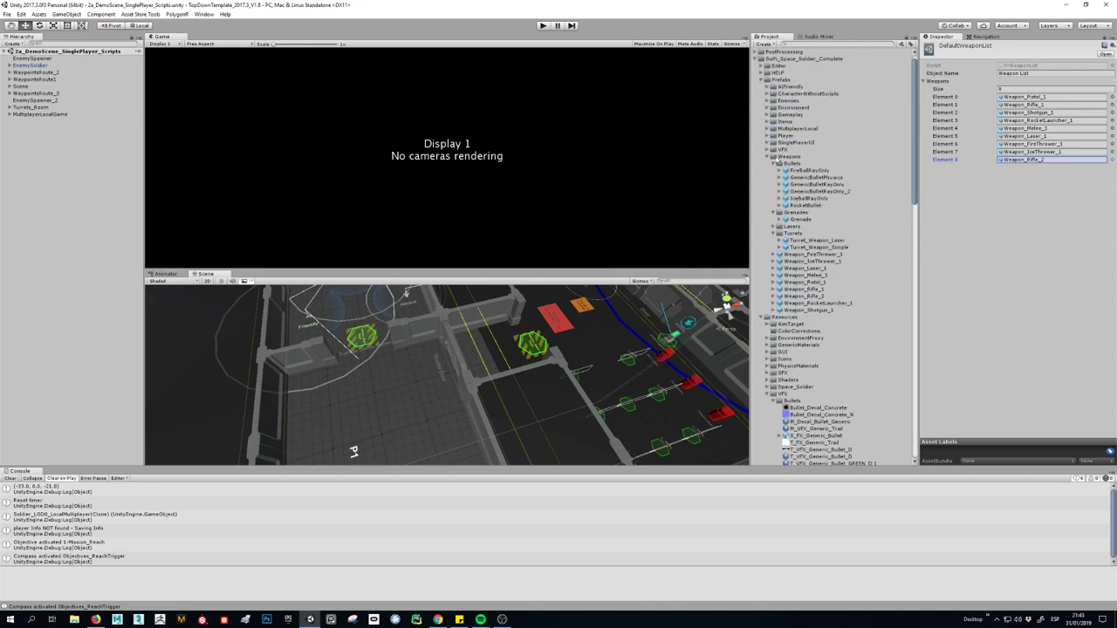
pyautogui.click(768, 135)
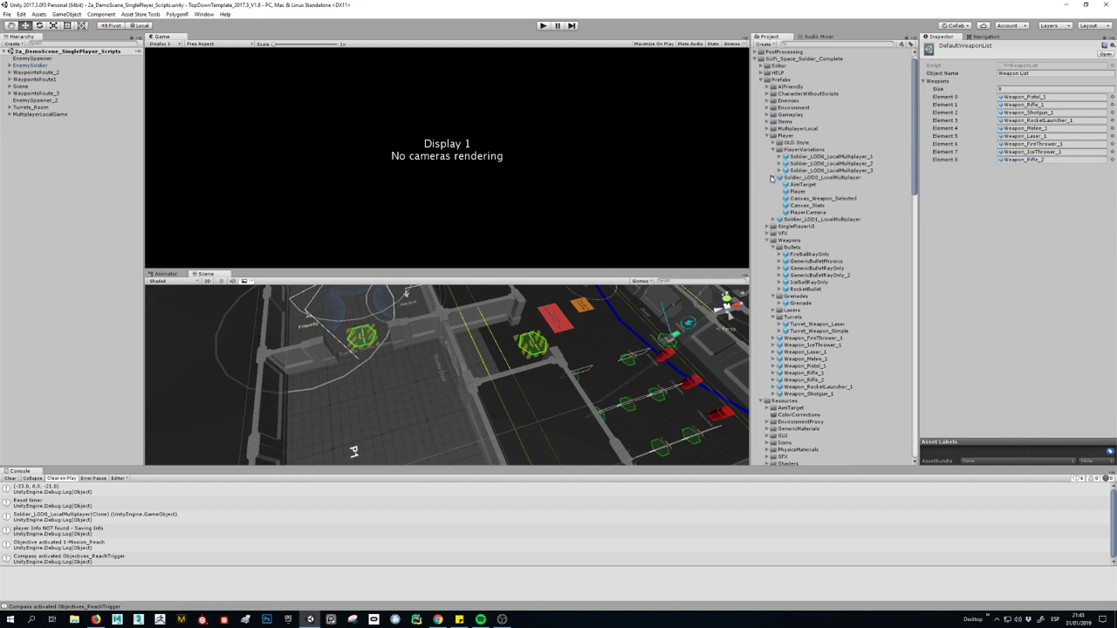
pyautogui.click(772, 179)
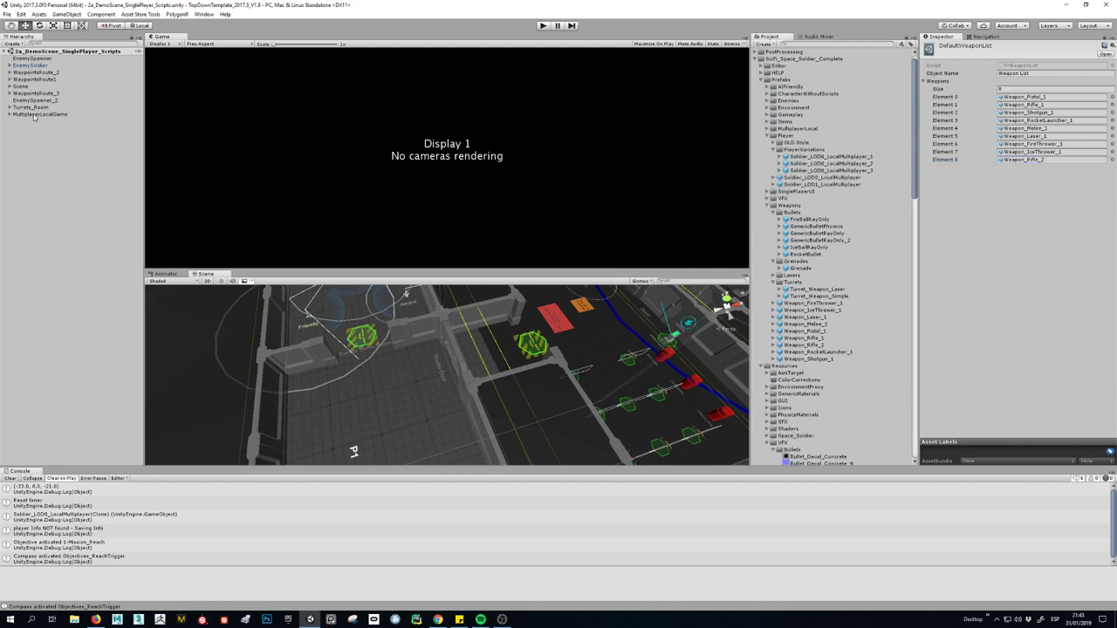
pyautogui.scroll(-20, 812, 317)
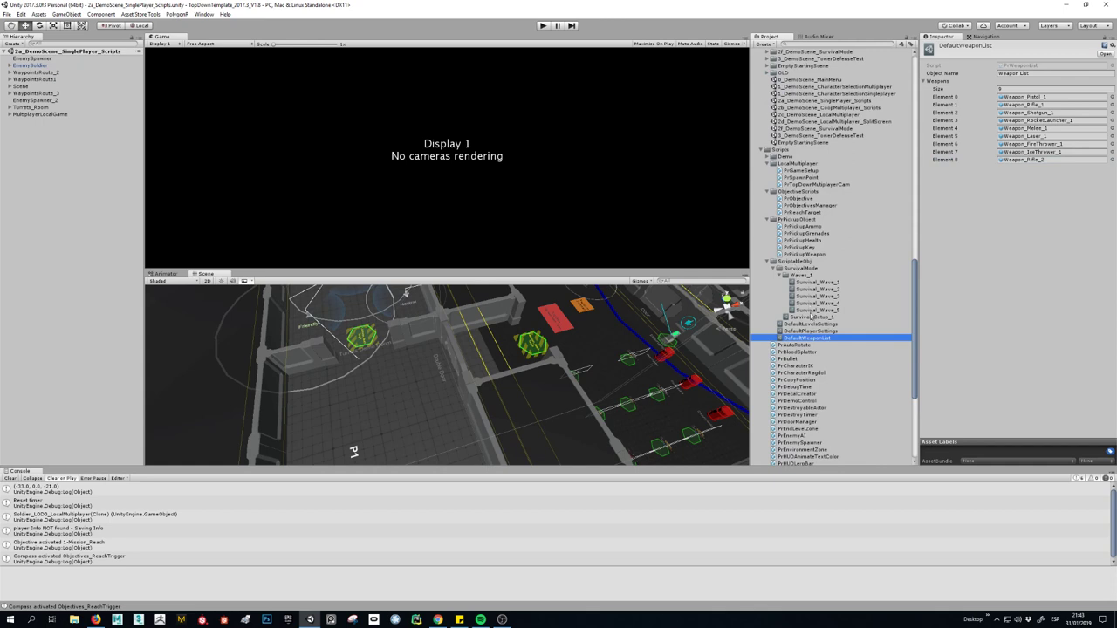
pyautogui.click(810, 324)
pyautogui.click(810, 331)
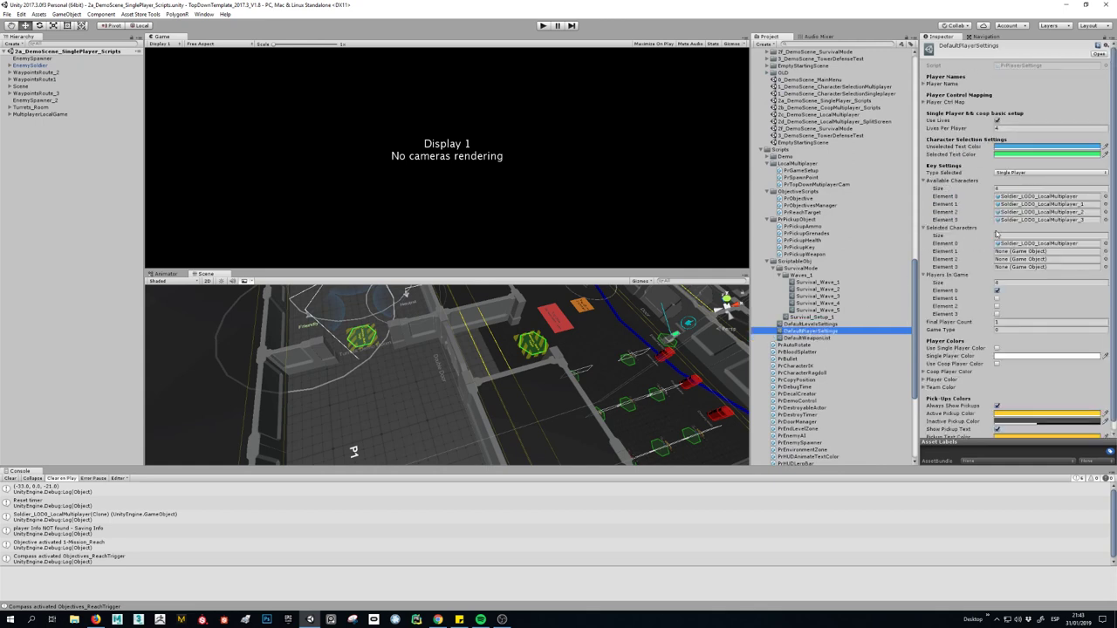
pyautogui.click(1023, 246)
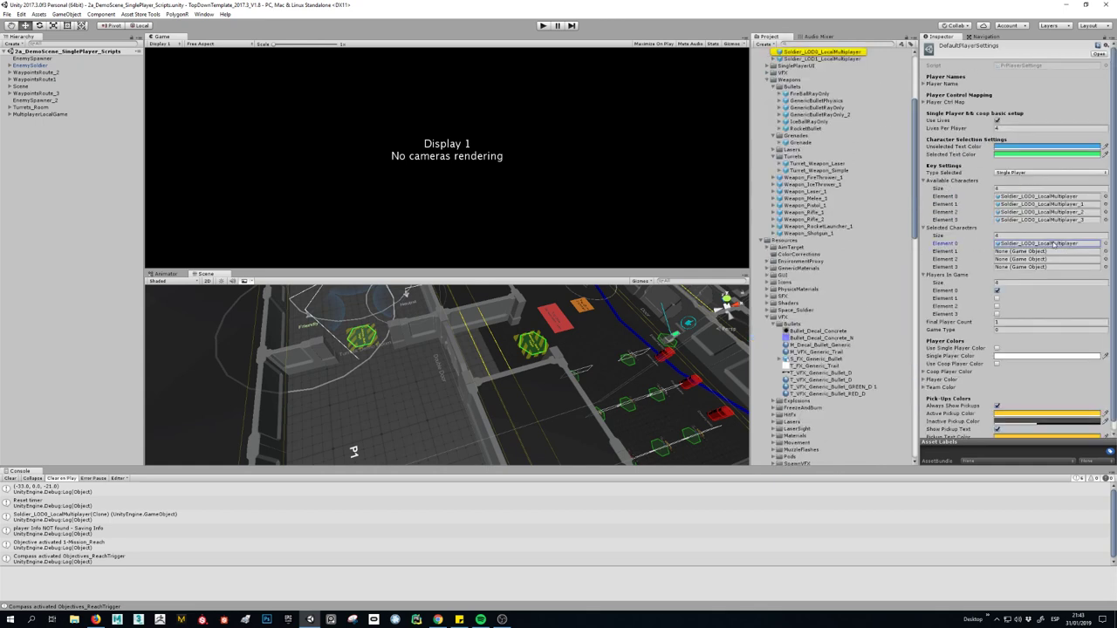
# Assign Weapon_Rifle_2 as Element 0 of the initial weapons on the Player object inside the Soldier_LOD0_LocalMultiplayer prefab.
pyautogui.click(795, 158)
pyautogui.click(775, 157)
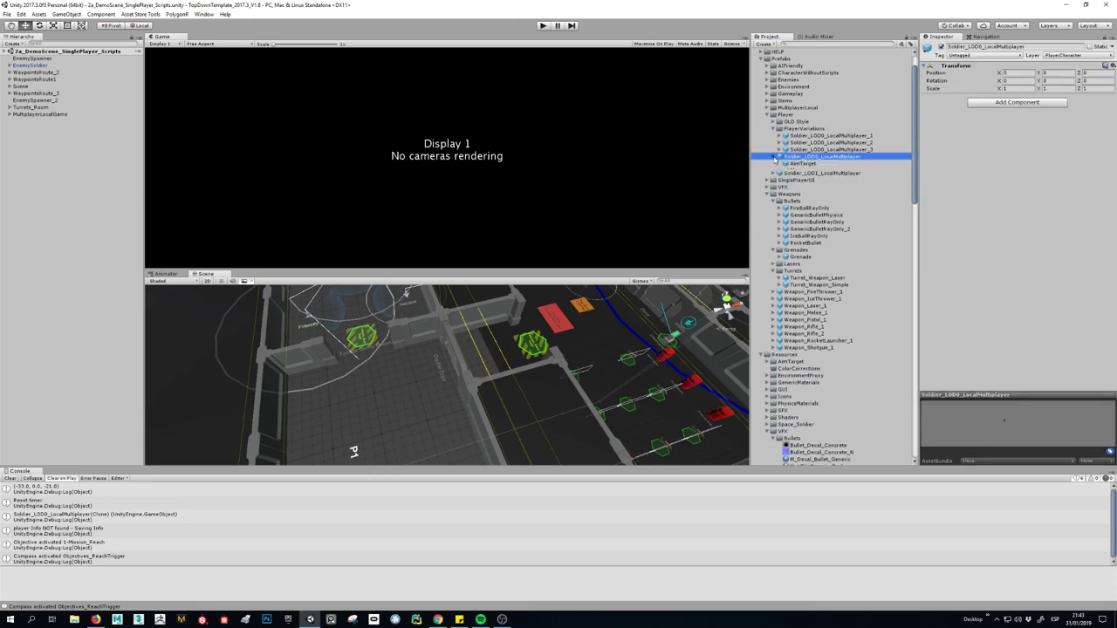
pyautogui.click(805, 170)
pyautogui.scroll(-10, 1004, 229)
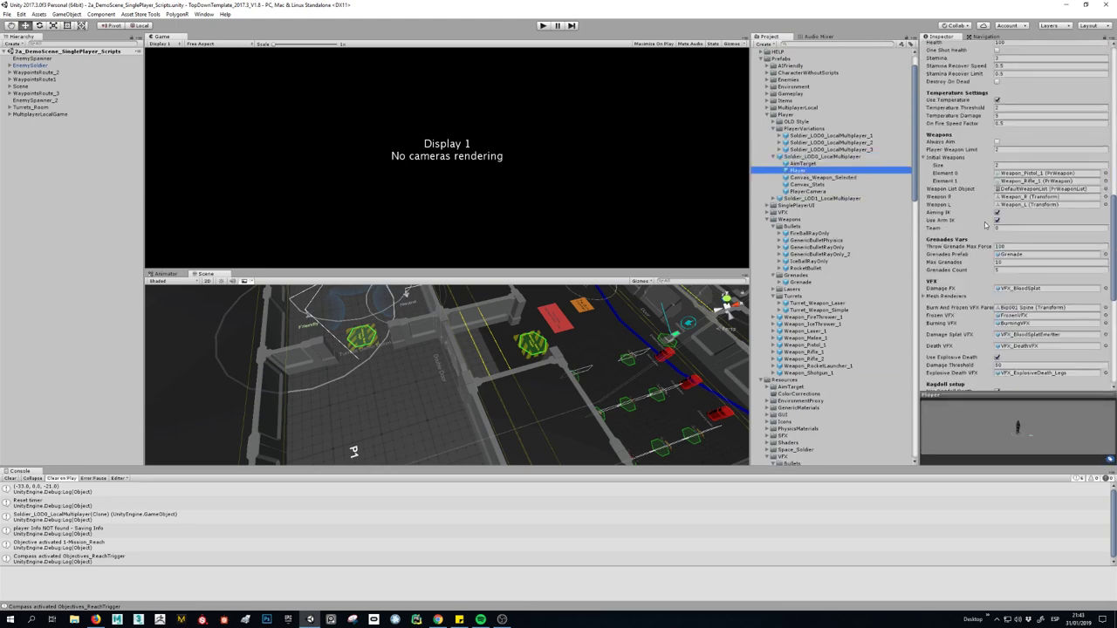
pyautogui.click(1029, 173)
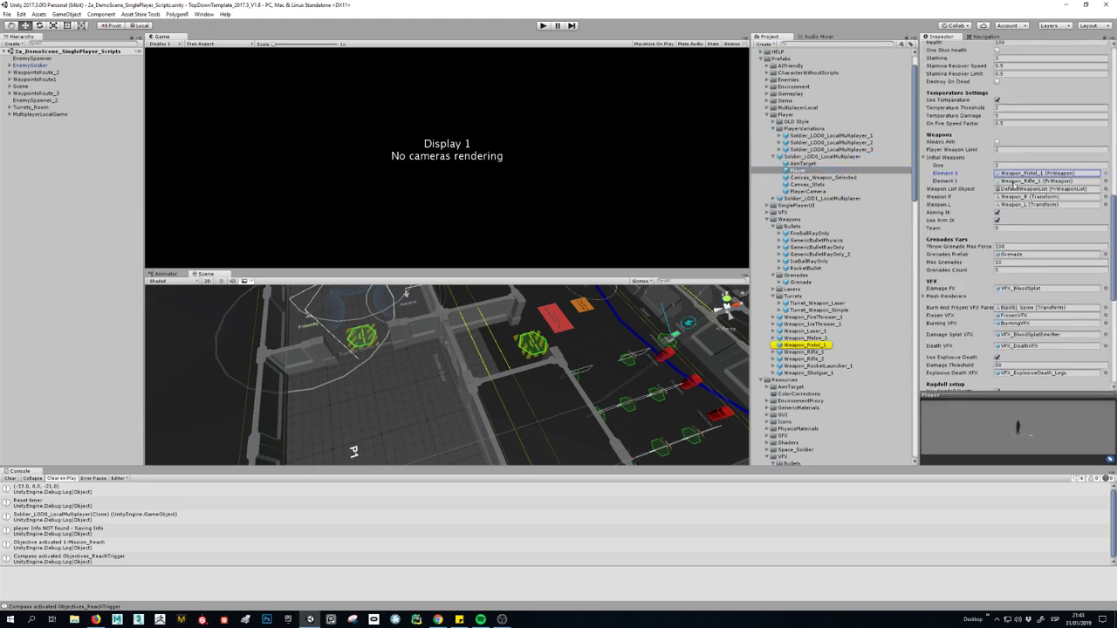
pyautogui.moveTo(812, 359); pyautogui.dragTo(1035, 181)
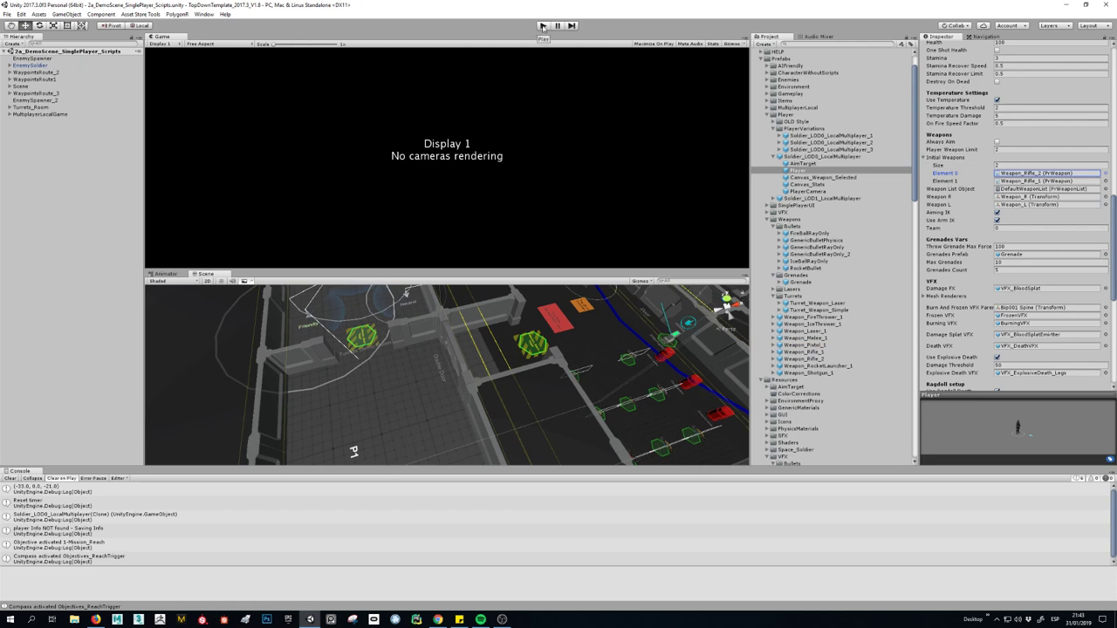
# Play-test the scene by moving the player and firing the rifles to check their bullets, and end play mode.
pyautogui.click(542, 26)
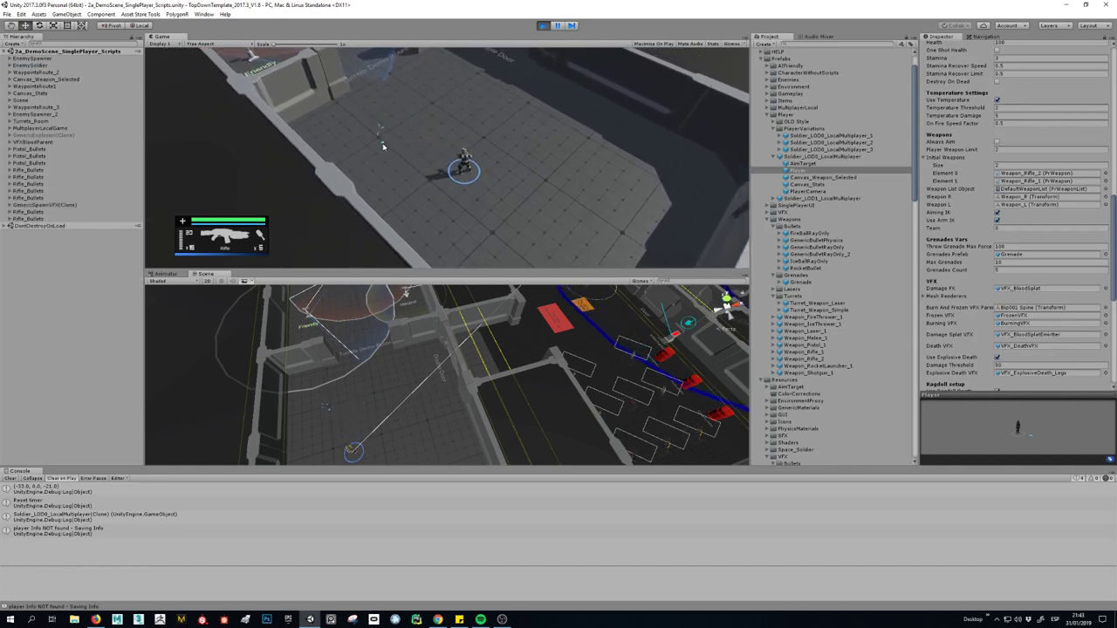
pyautogui.click(379, 148)
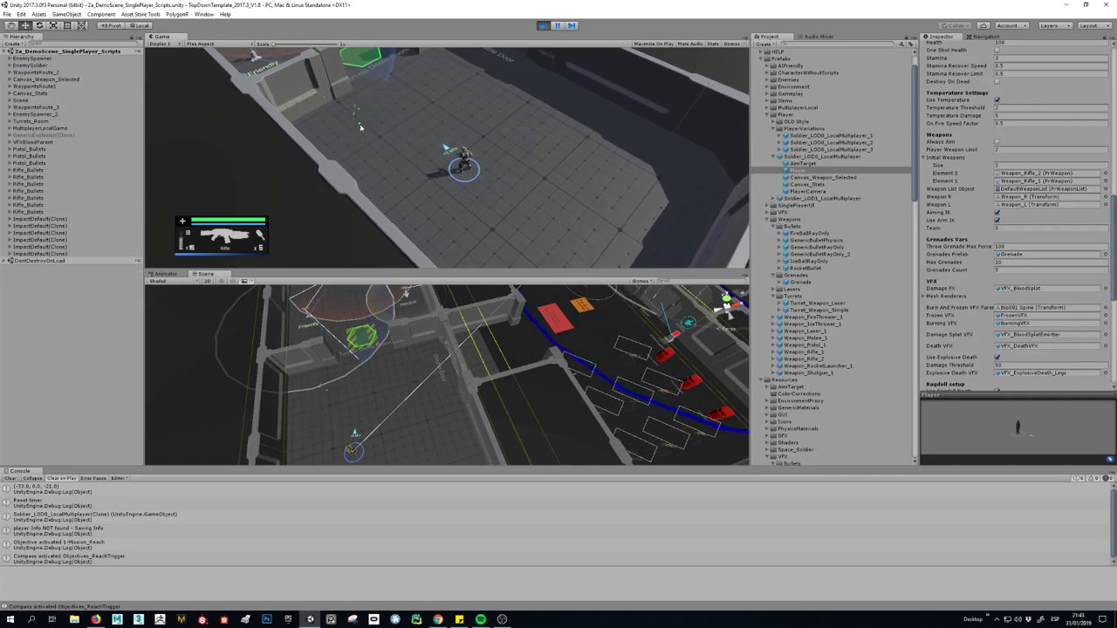
pyautogui.press('w')
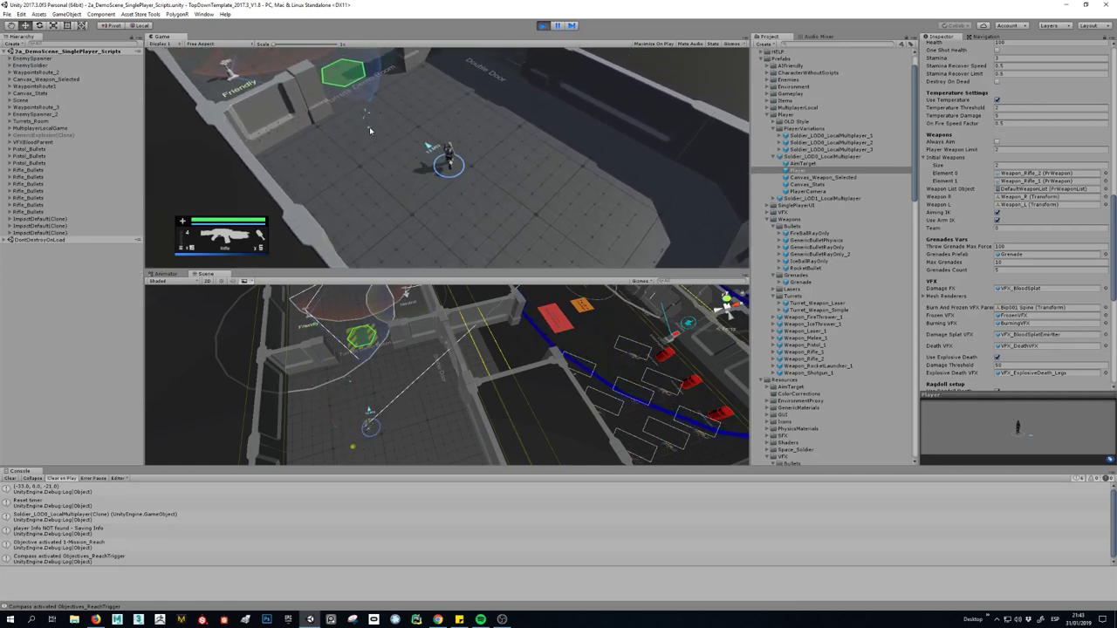
pyautogui.click(472, 70)
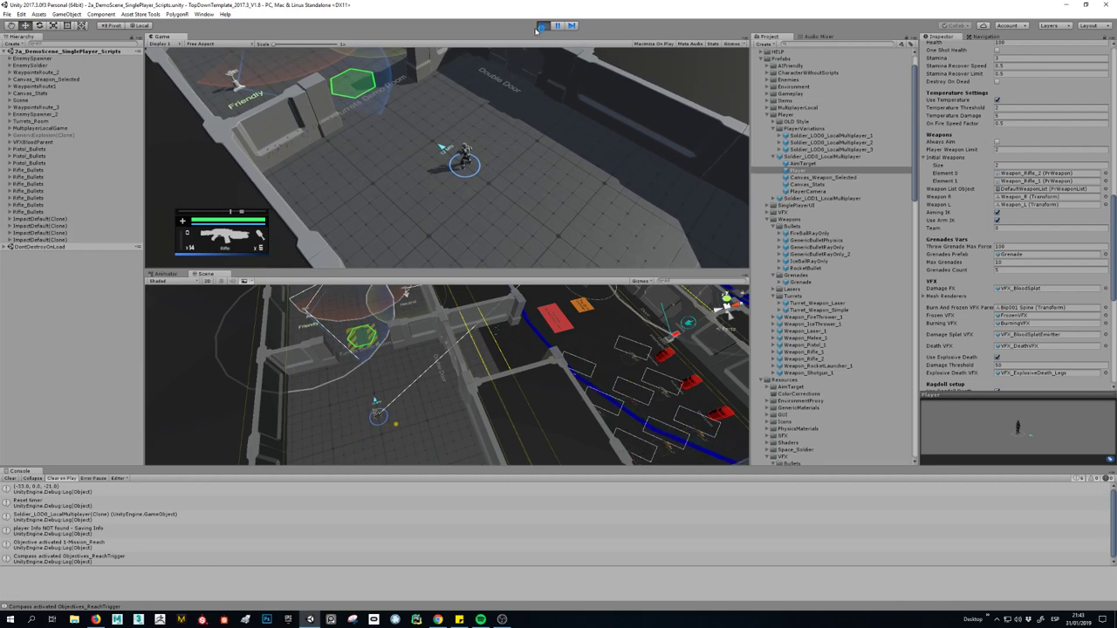
pyautogui.click(540, 27)
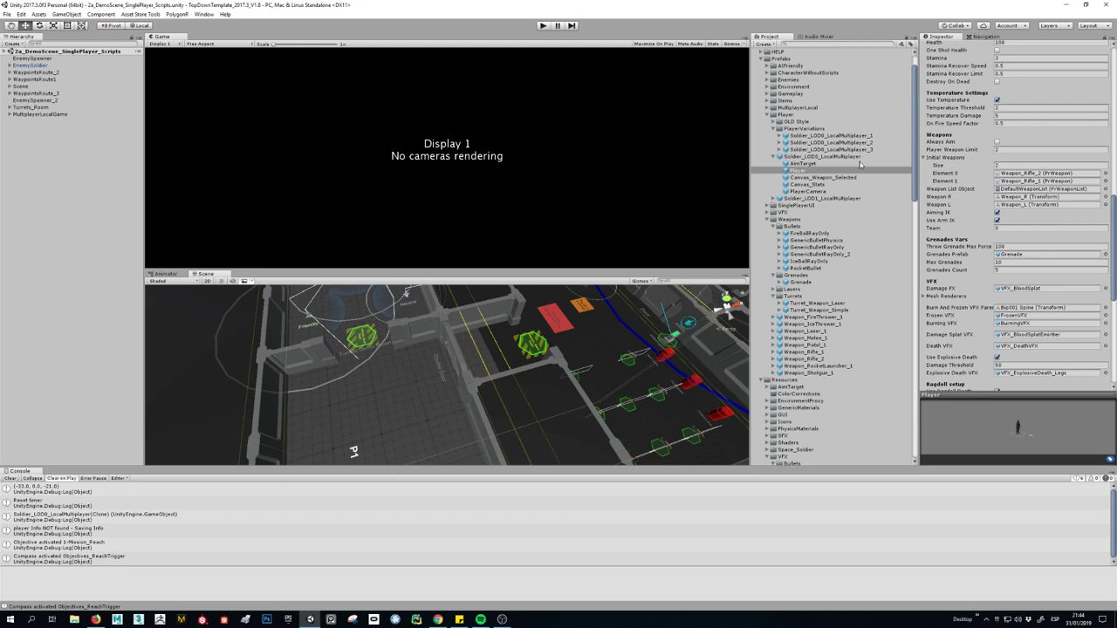
# Review the Pr Weapon script settings of the Weapon_Rifle_2 prefab in the Weapons folder.
pyautogui.click(777, 158)
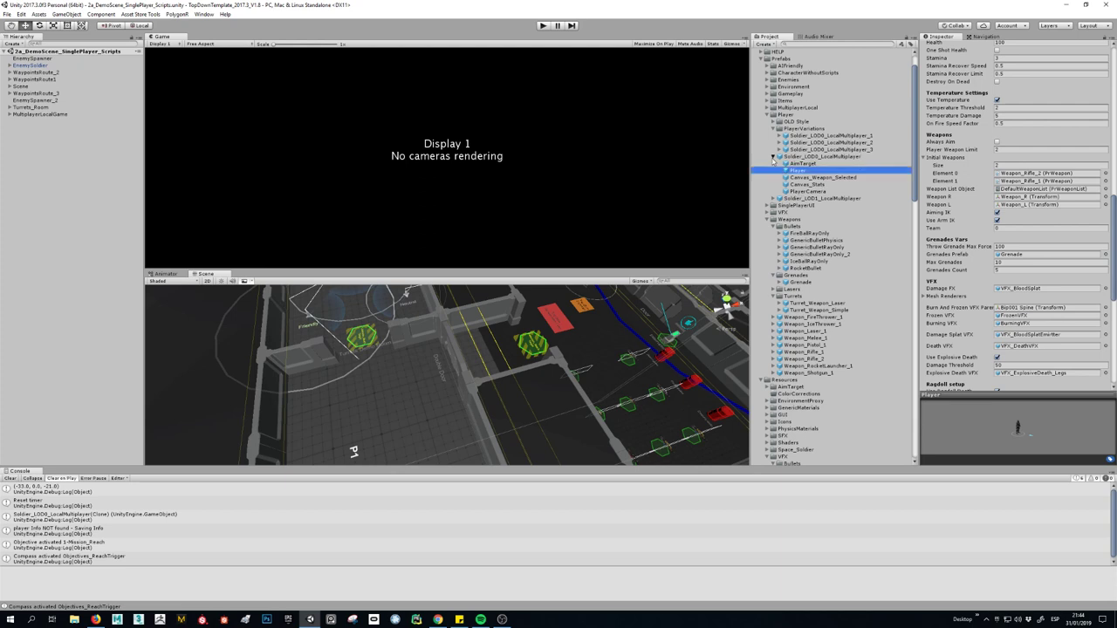
pyautogui.scroll(2, 823, 166)
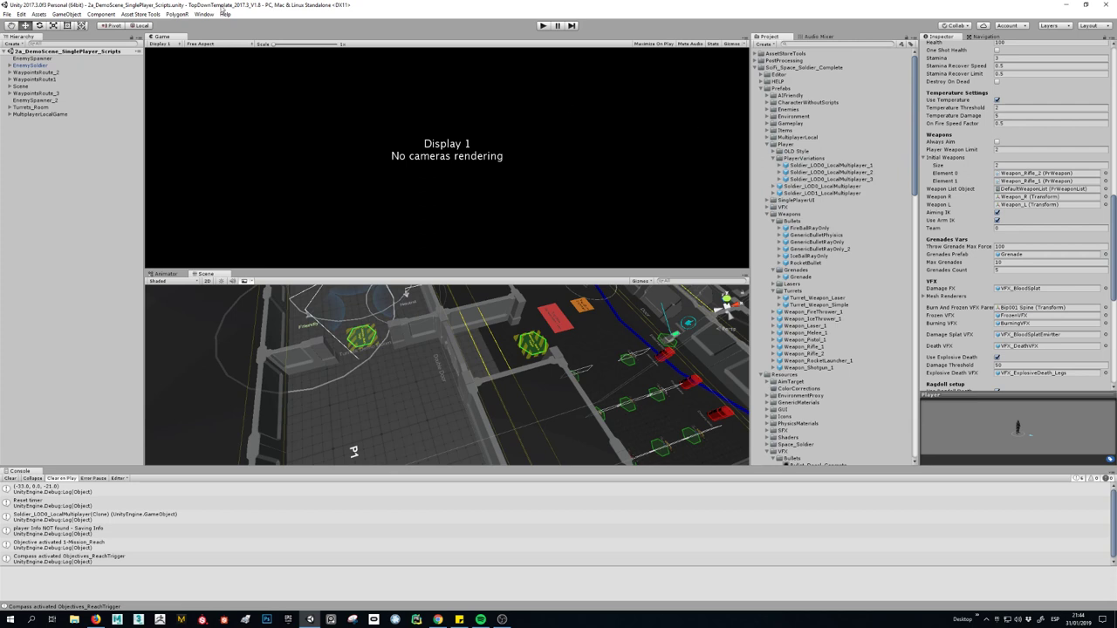
pyautogui.scroll(-5, 821, 178)
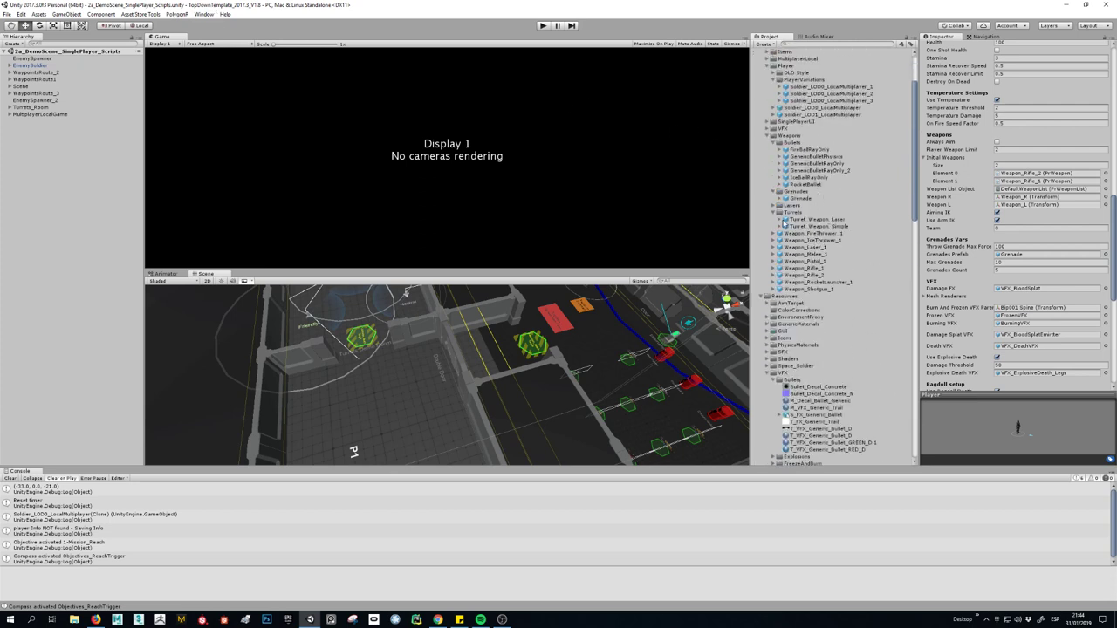
pyautogui.click(807, 275)
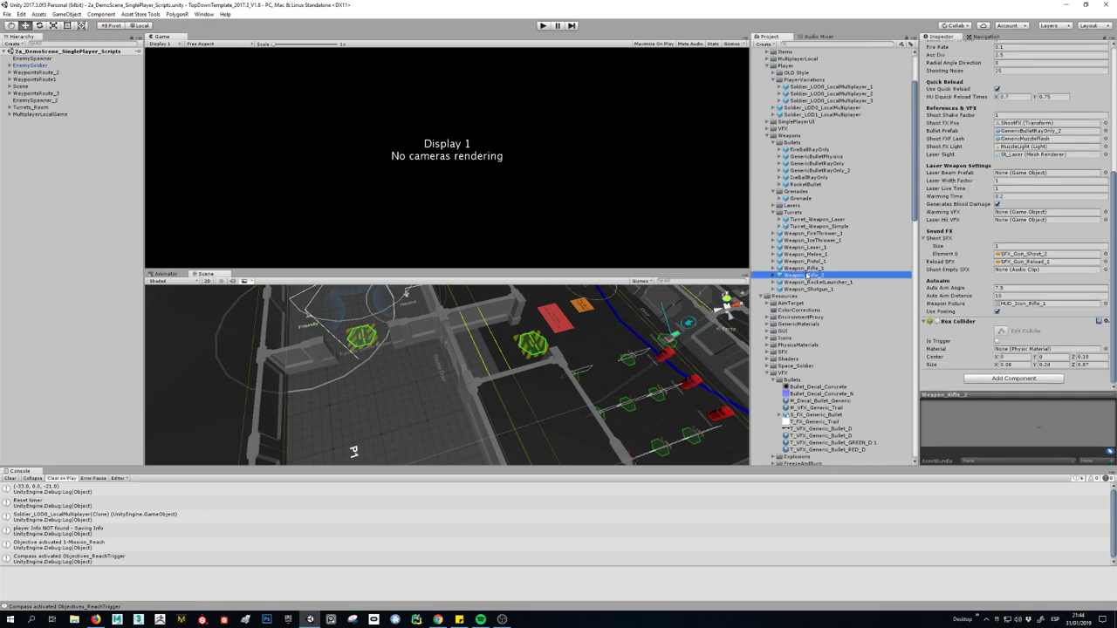
pyautogui.scroll(3, 951, 114)
pyautogui.scroll(2, 952, 102)
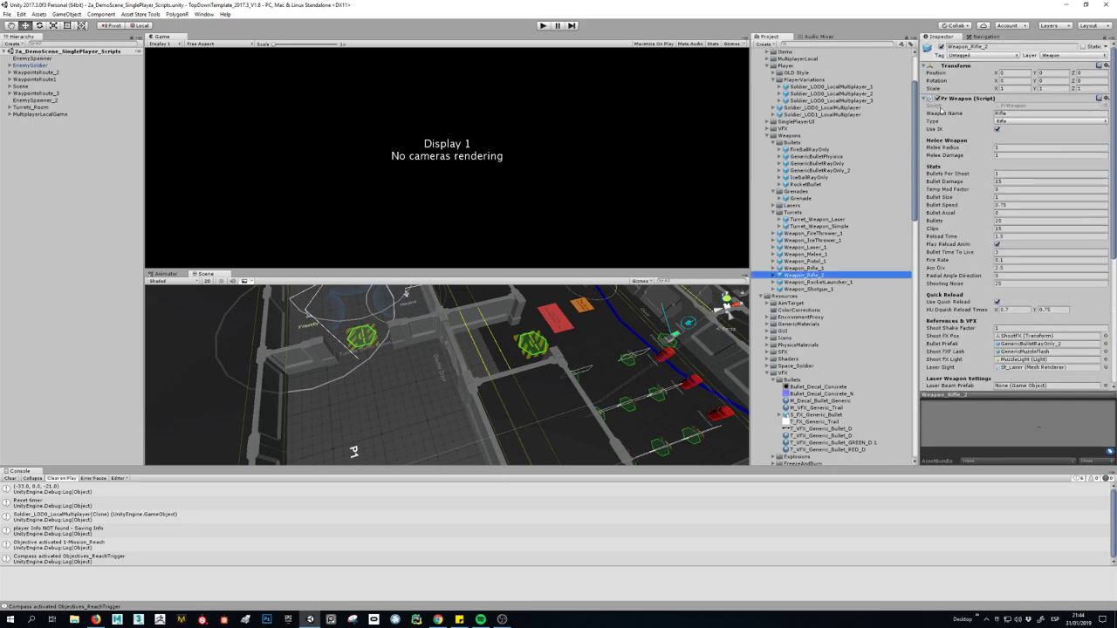
pyautogui.click(929, 99)
pyautogui.click(929, 99)
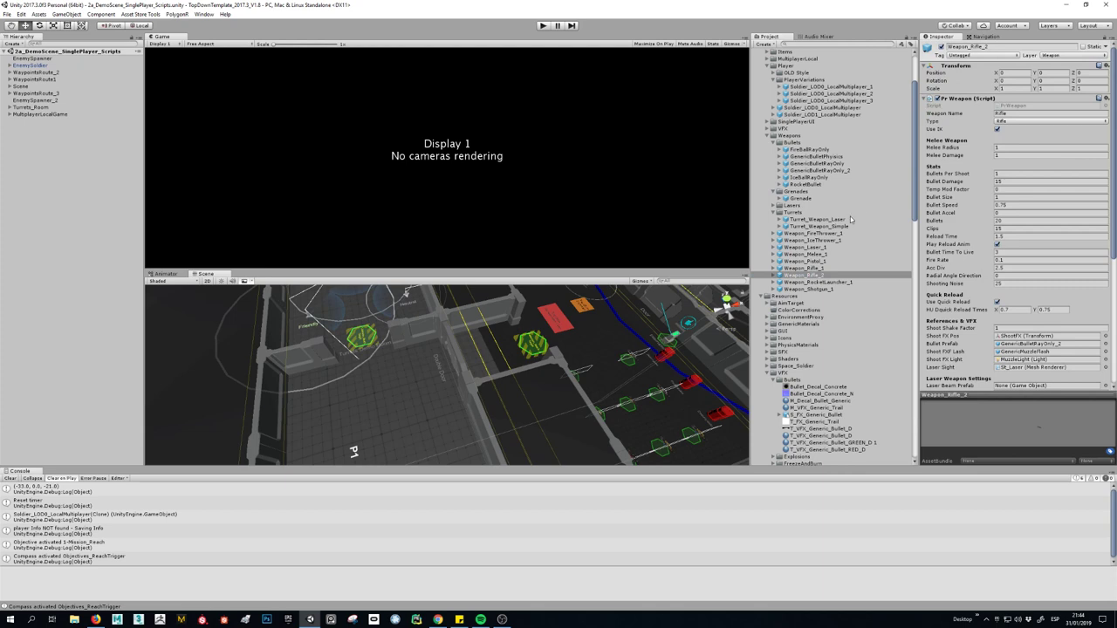
# Examine the child objects of the Weapon_Rifle_2 prefab and its shooting, laser and sound references.
pyautogui.click(775, 277)
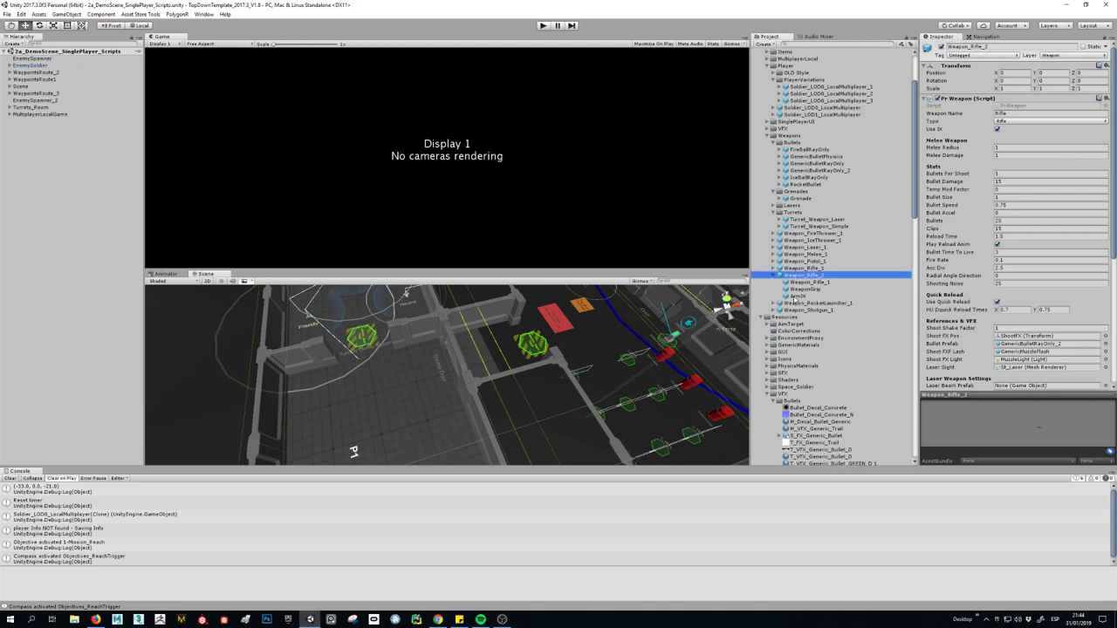
pyautogui.click(798, 283)
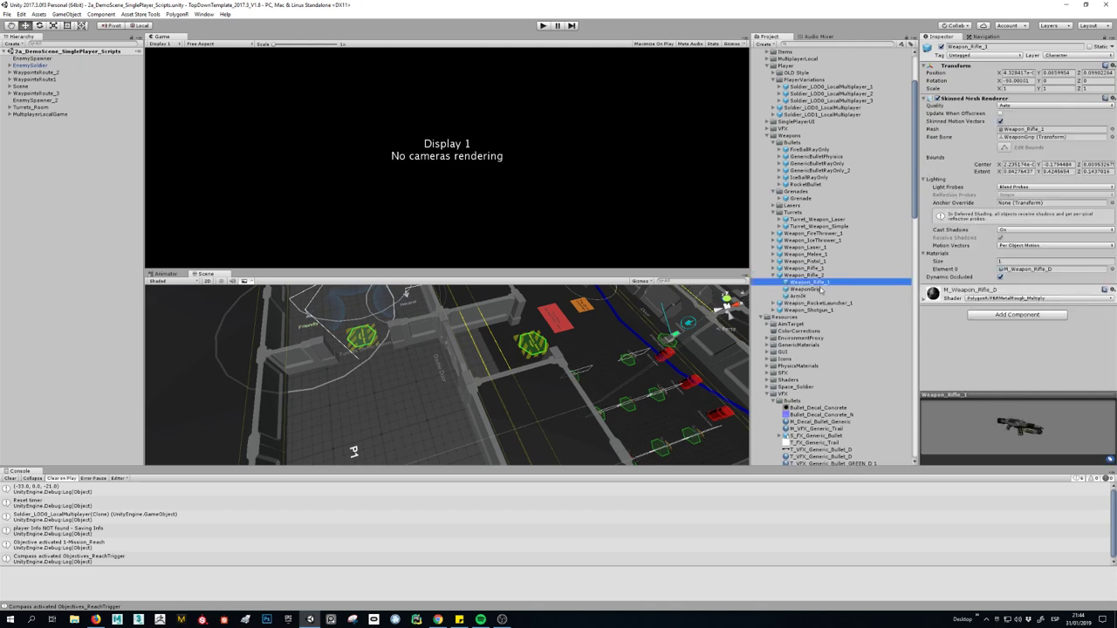
pyautogui.click(804, 290)
pyautogui.click(805, 296)
pyautogui.click(797, 276)
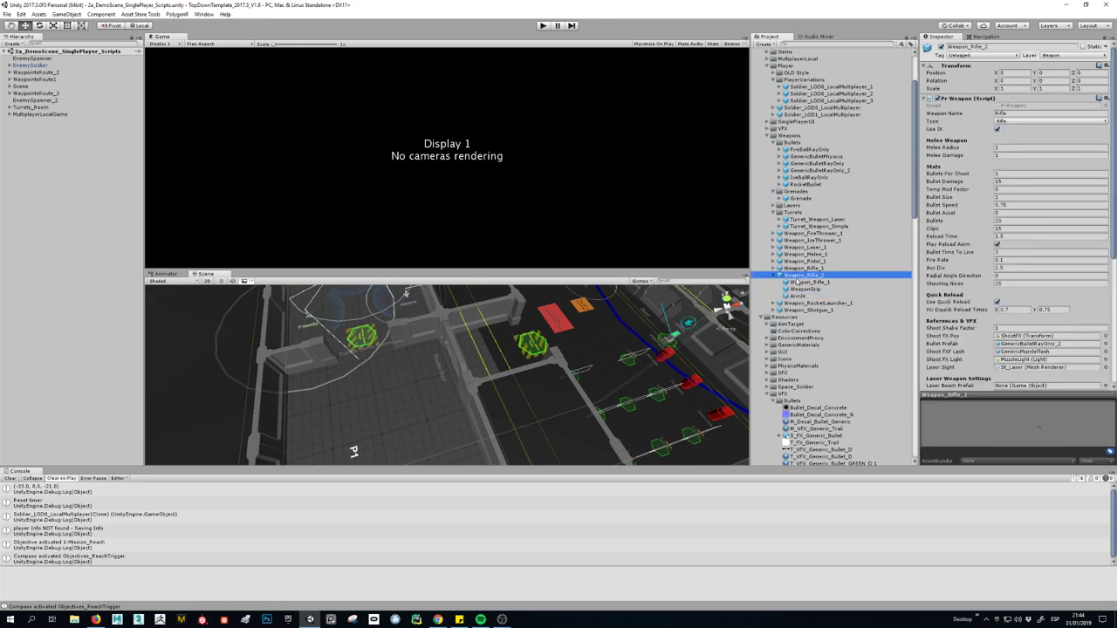
pyautogui.scroll(-5, 957, 260)
pyautogui.scroll(-2, 958, 259)
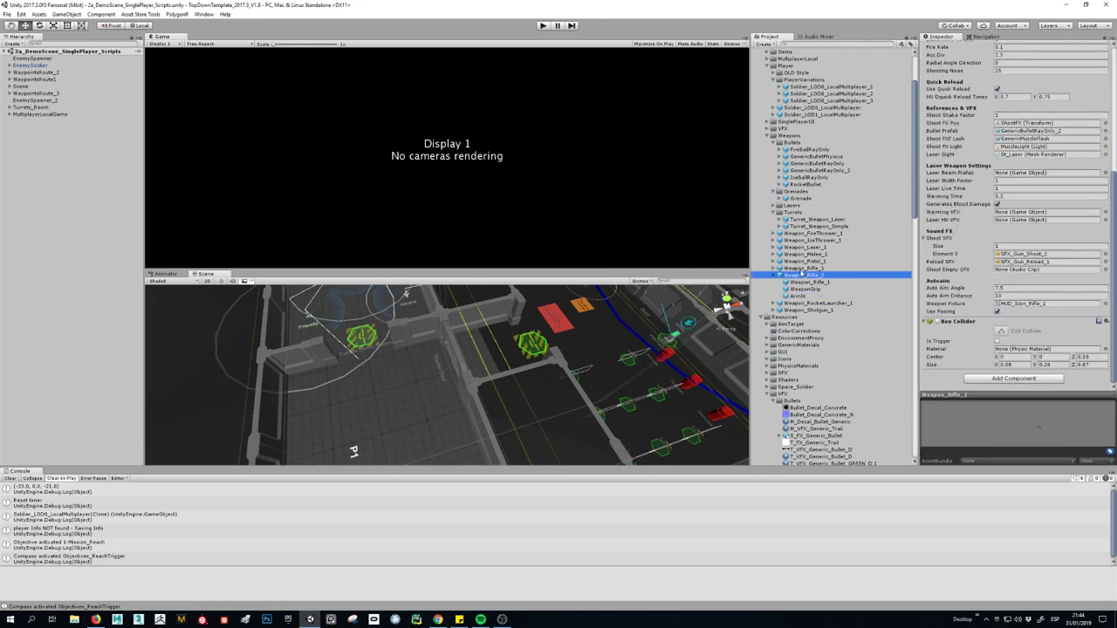
# Place a Weapon_Rifle_2 instance in the scene and examine its mesh, MuzzleLight, St_Laser and ArmIK child objects.
pyautogui.moveTo(801, 275); pyautogui.dragTo(11, 127)
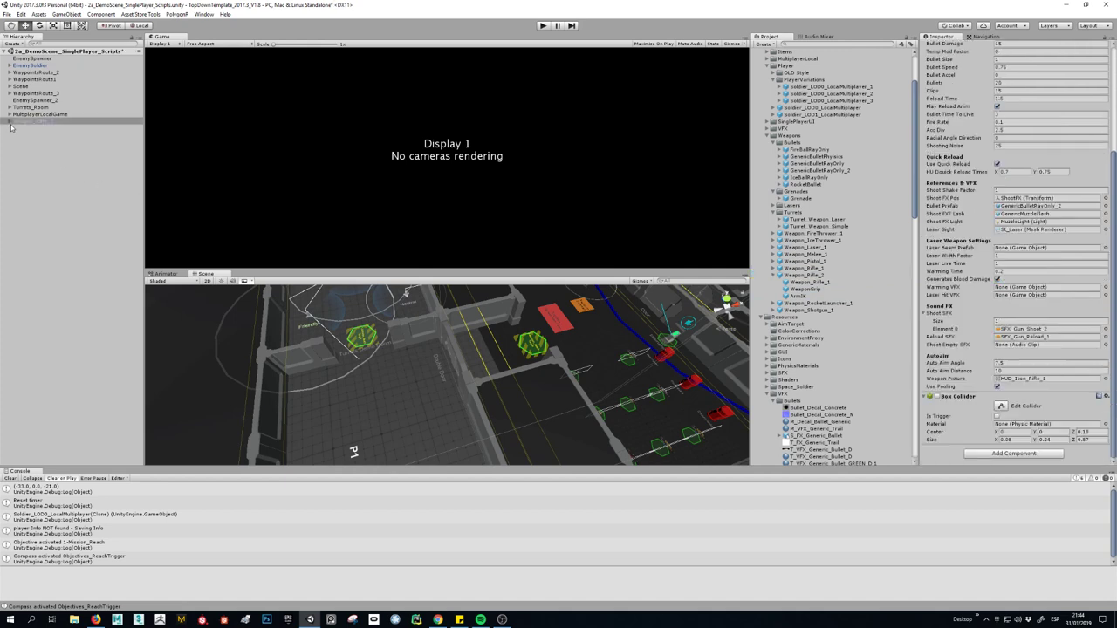
pyautogui.click(9, 120)
pyautogui.click(15, 134)
pyautogui.click(26, 142)
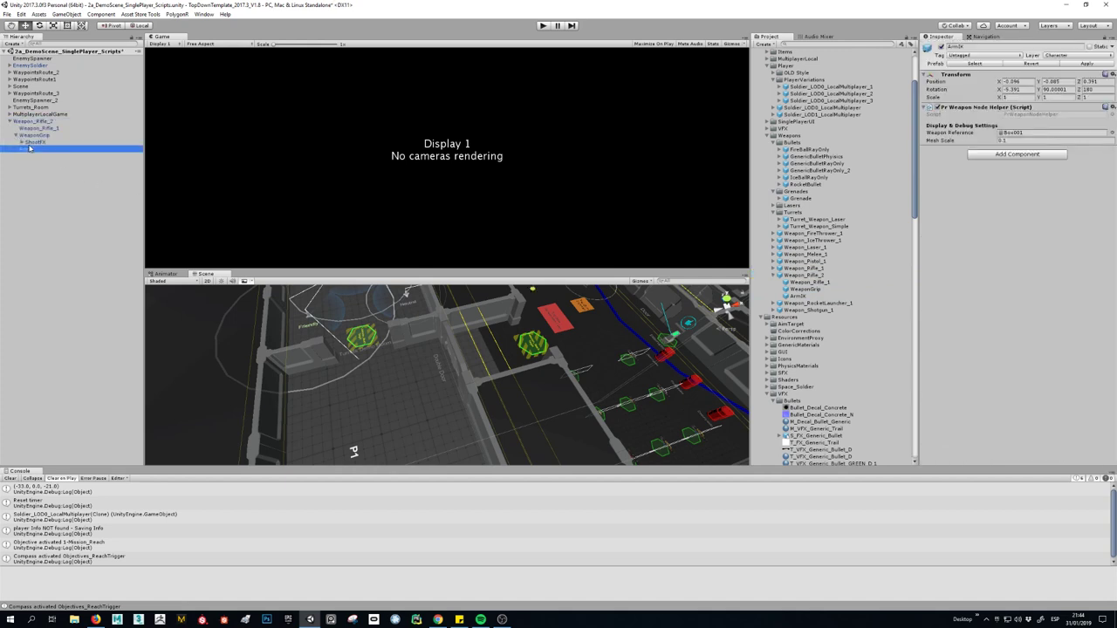
pyautogui.click(21, 142)
pyautogui.click(38, 150)
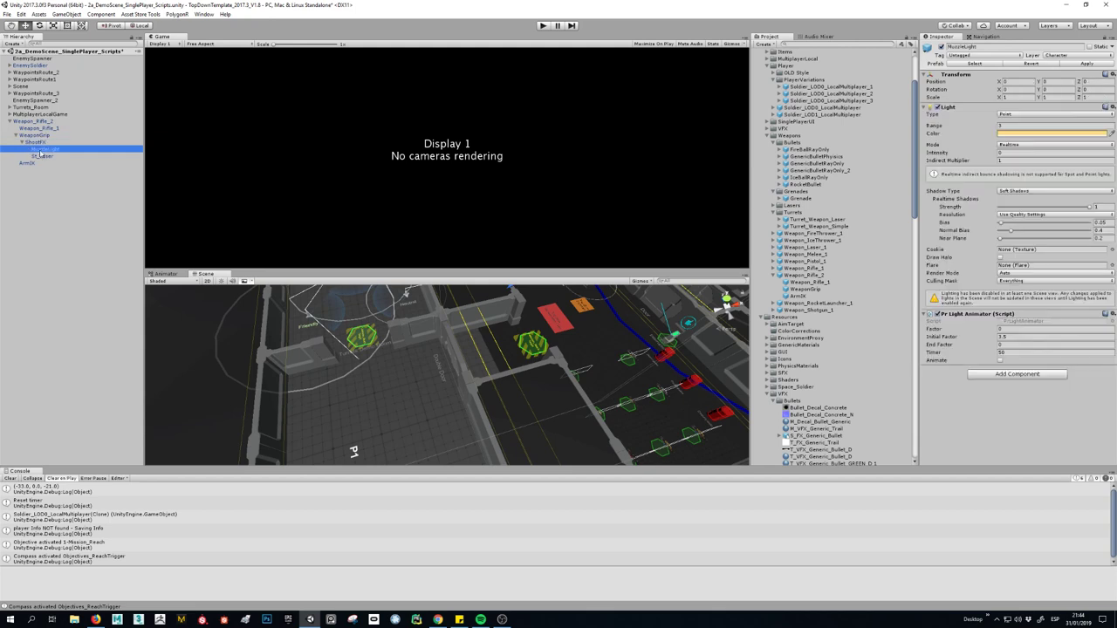
pyautogui.click(39, 156)
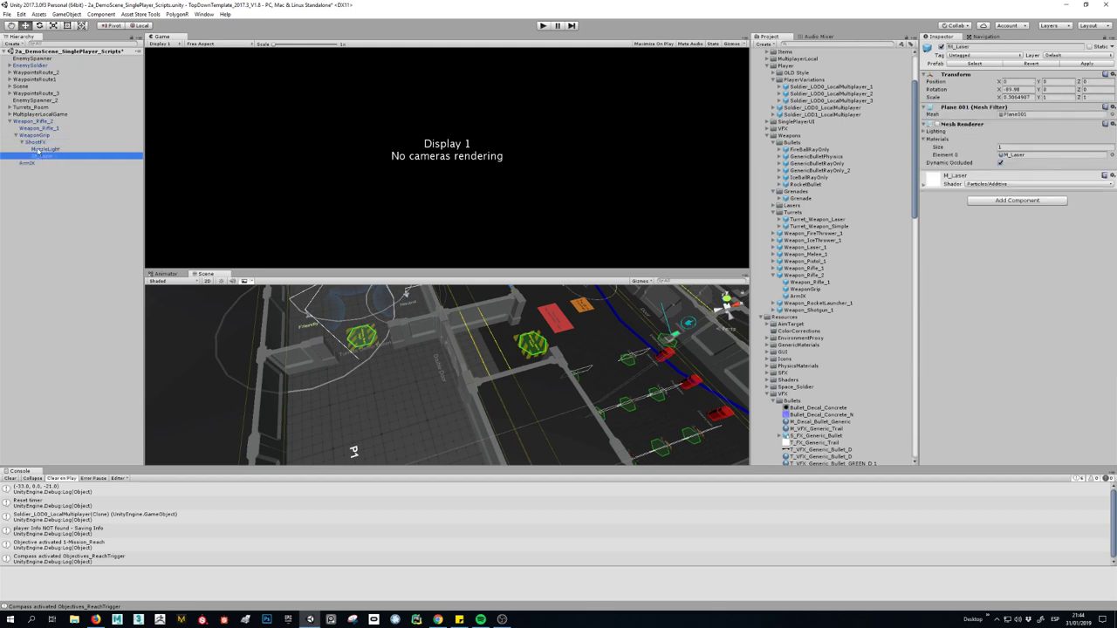
pyautogui.click(39, 150)
pyautogui.click(37, 129)
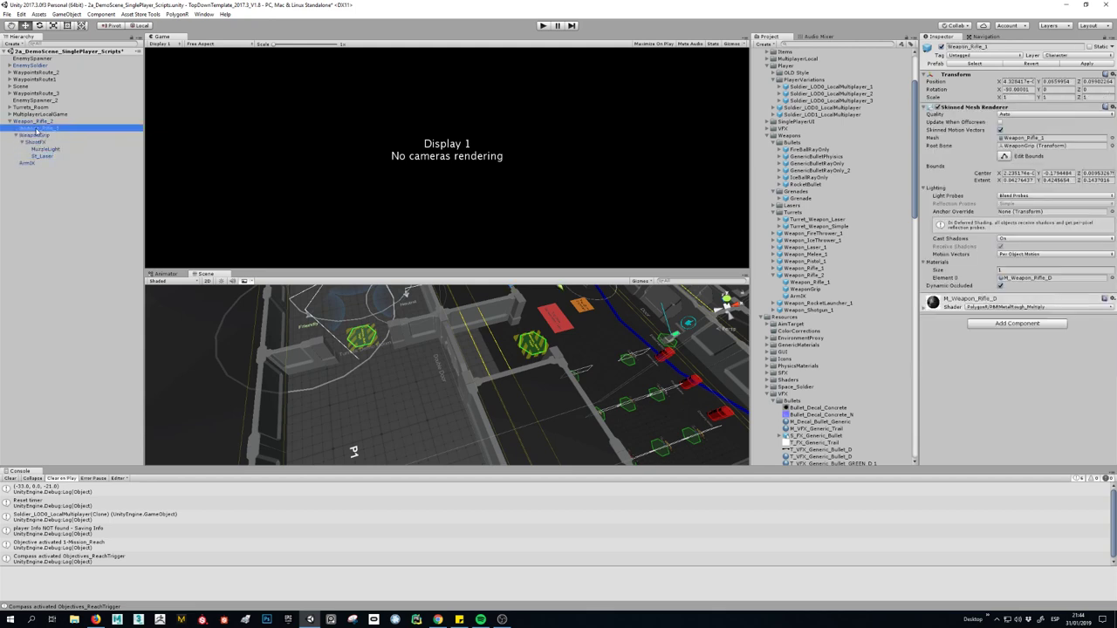
pyautogui.click(29, 164)
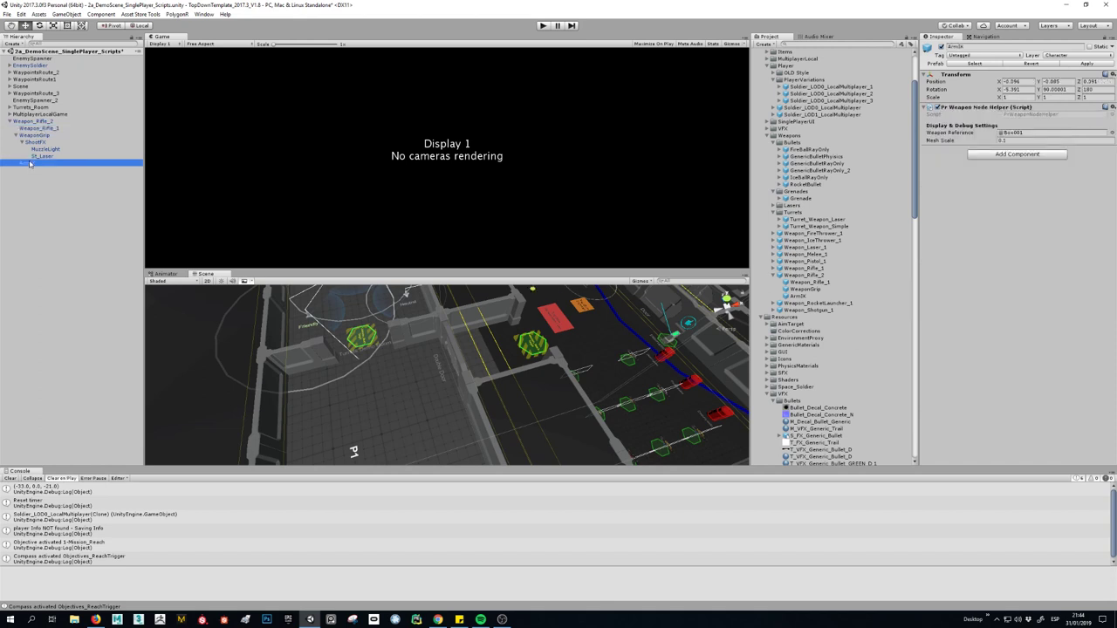
# Review the references on the Weapon_Rifle_2 scene instance and delete that instance from the scene.
pyautogui.click(33, 124)
pyautogui.scroll(-5, 1067, 353)
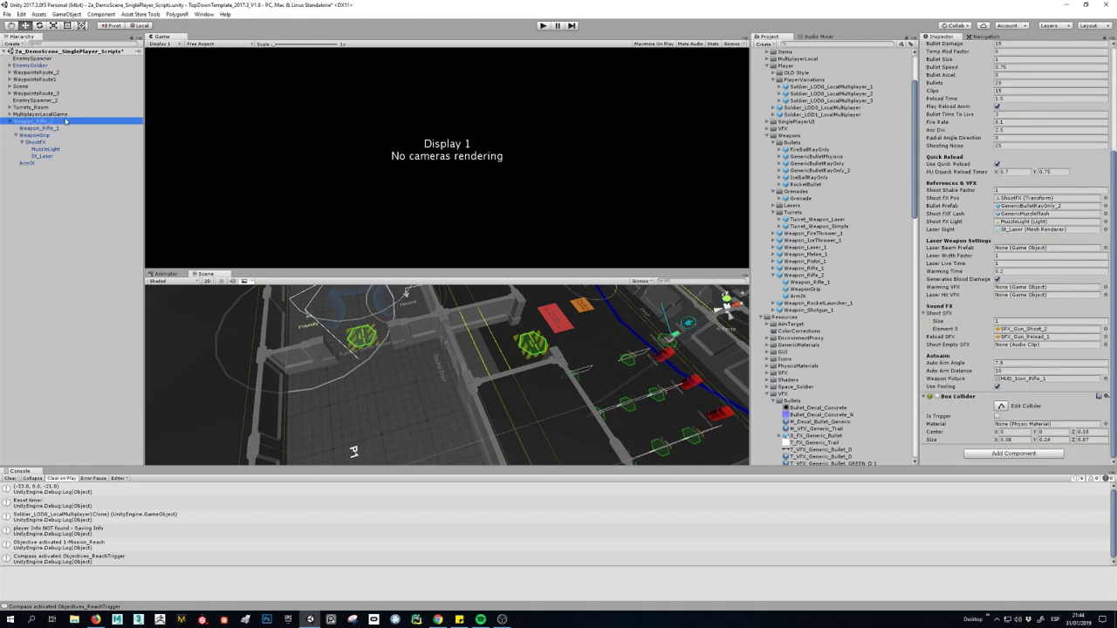
pyautogui.keyDown('ctrl'); pyautogui.click(66, 121); pyautogui.keyUp('ctrl')
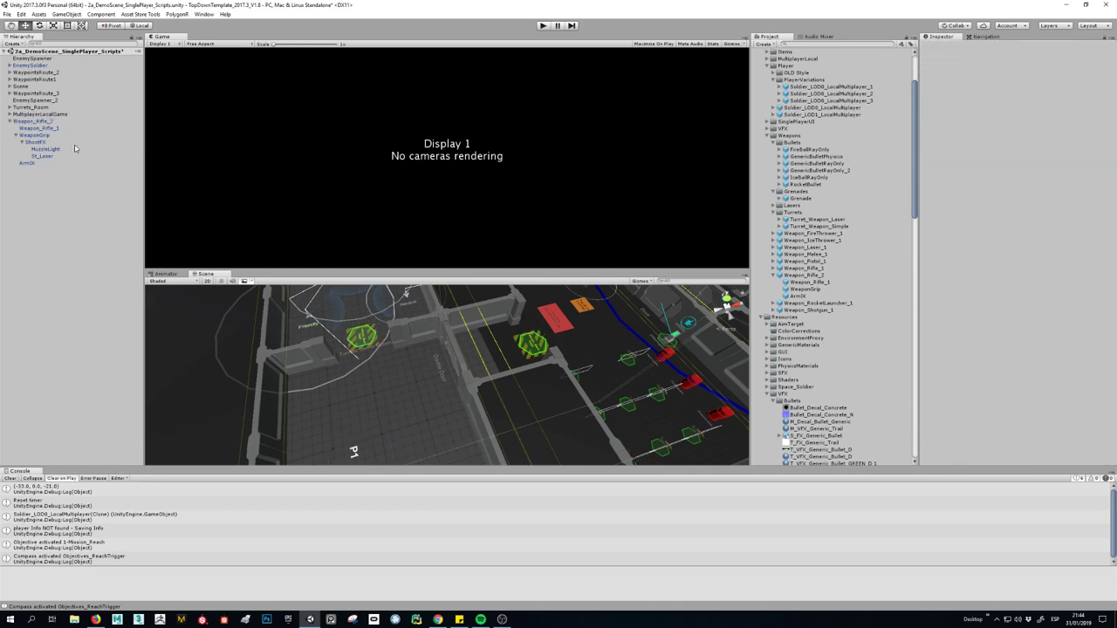
pyautogui.press('Delete')
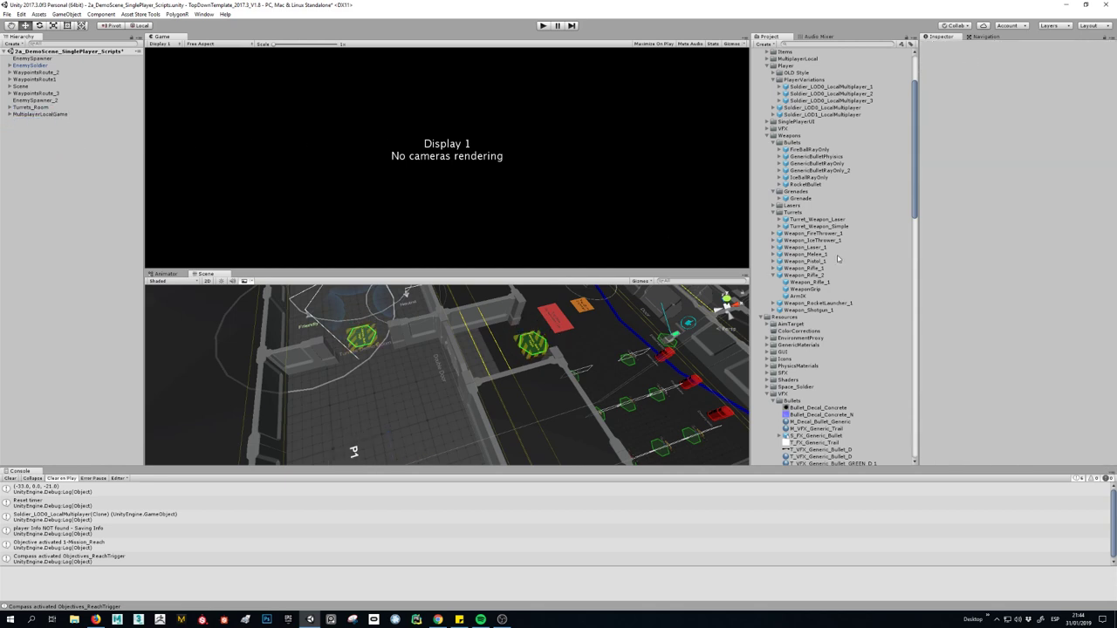
# Locate the Shoot SFX clip used by the Weapon_Rifle_2 prefab and open the import settings of SFX_Gun_Shoot_2.
pyautogui.click(803, 275)
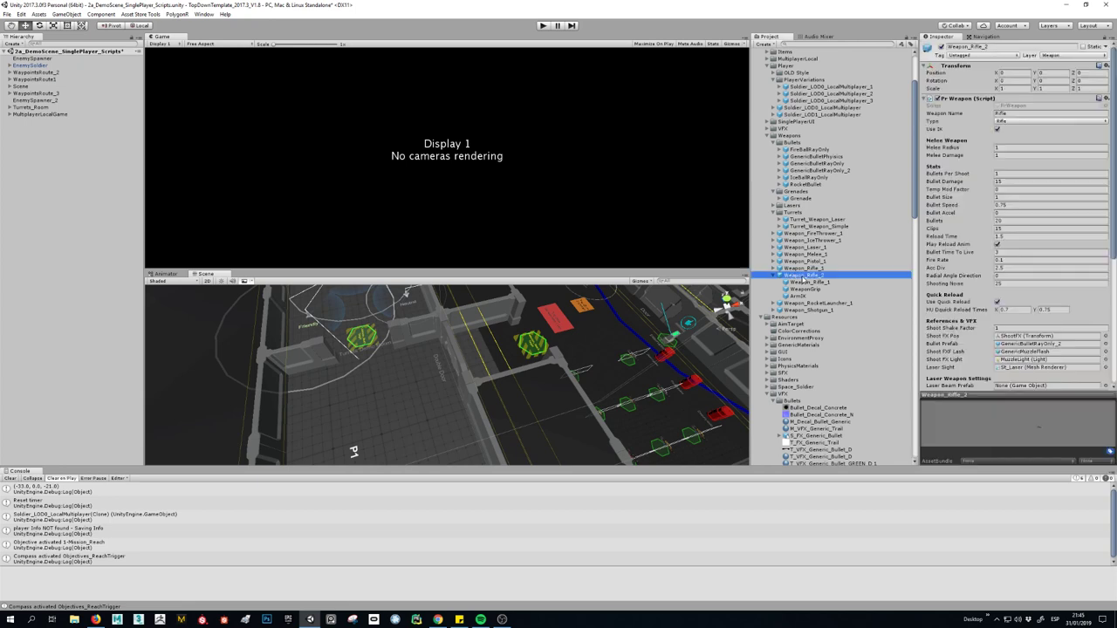
pyautogui.scroll(-3, 1004, 309)
pyautogui.scroll(-3, 1022, 297)
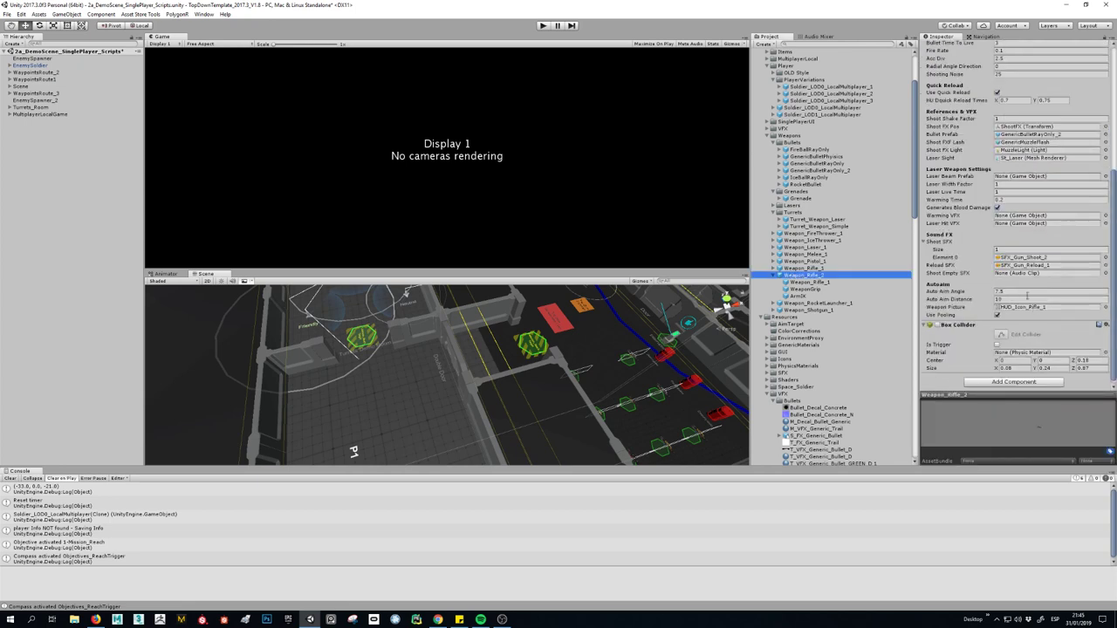
pyautogui.click(1039, 260)
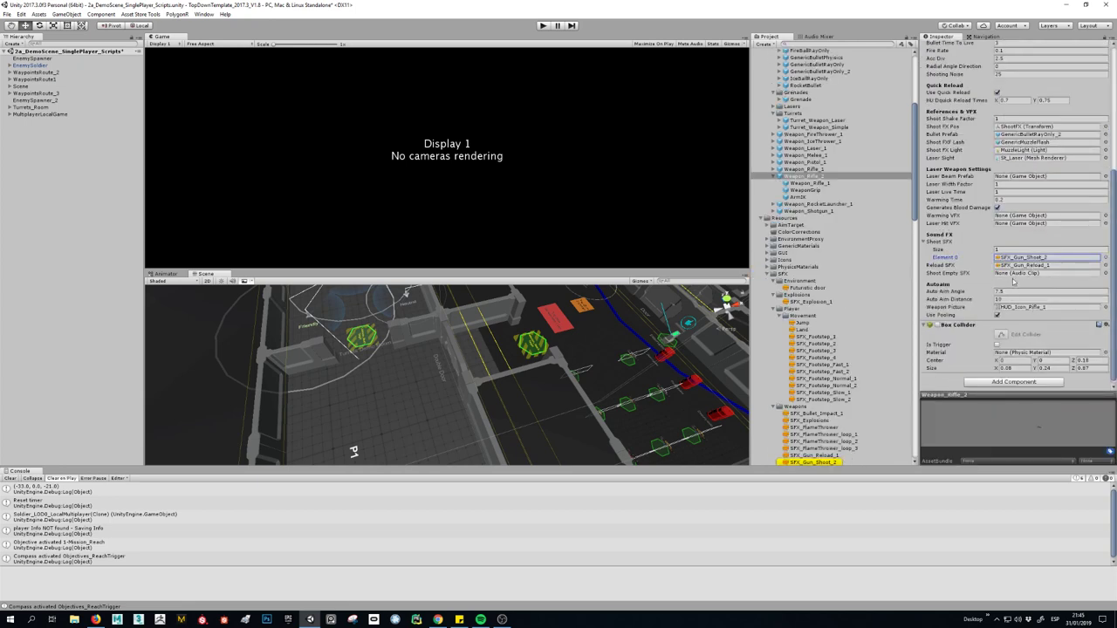
pyautogui.click(817, 464)
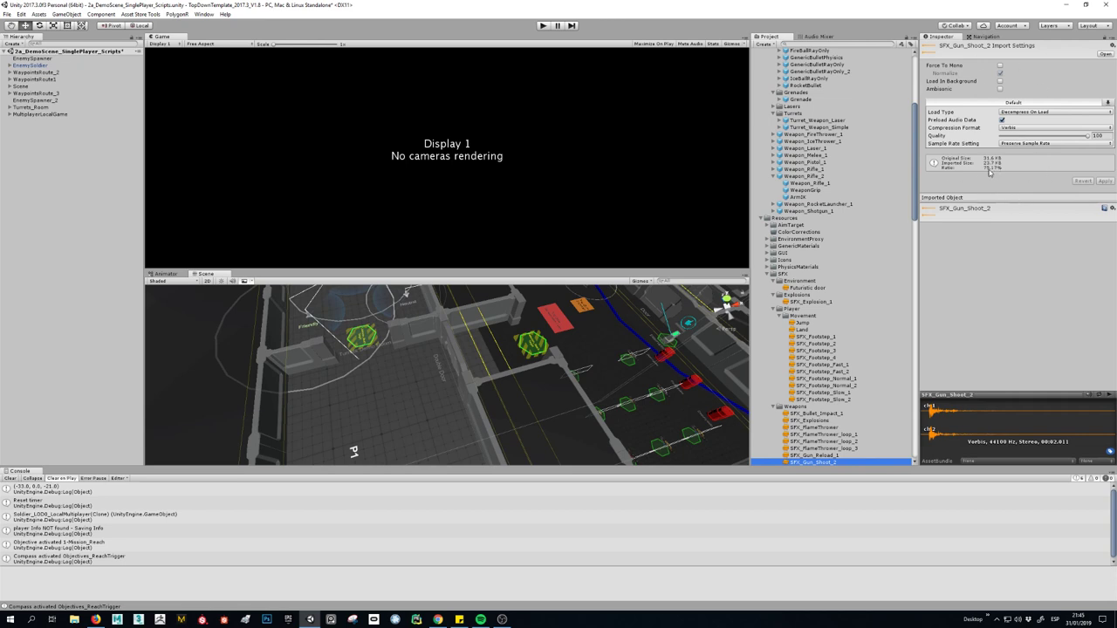
# Compare the SFX_Laser and SFX_Gun_Reload_1 clips with SFX_Gun_Shoot_2 in the Weapons sound folder.
pyautogui.scroll(-3, 821, 363)
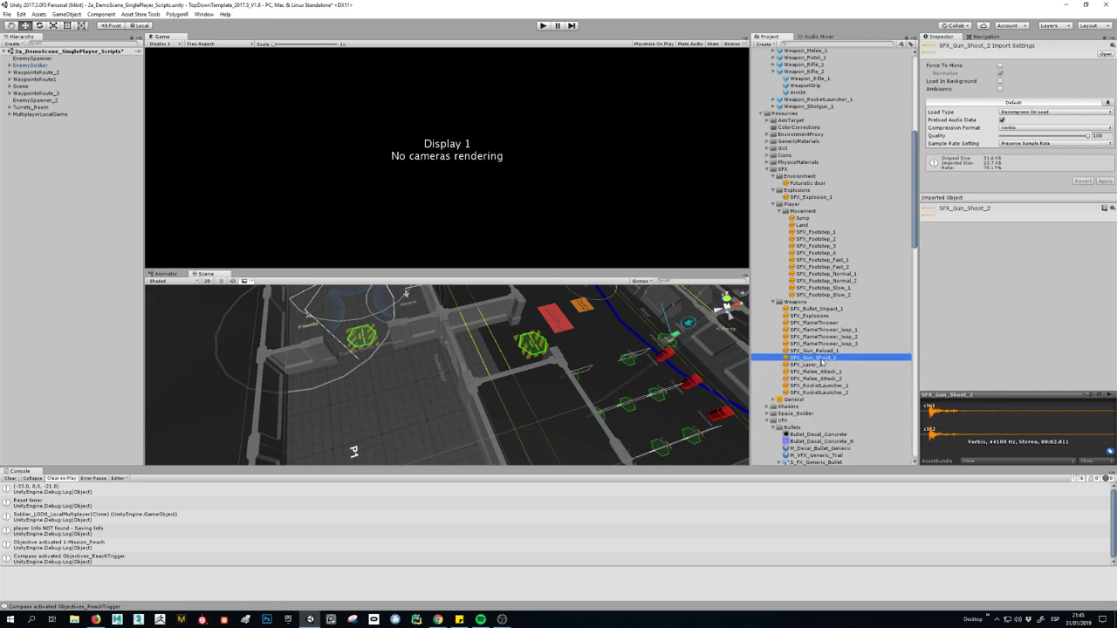
pyautogui.click(813, 365)
pyautogui.click(813, 358)
pyautogui.click(815, 350)
pyautogui.click(816, 358)
# Show the General mixer in a widened Audio Mixer and lower the Weapons group volume to about -20 dB.
pyautogui.click(204, 14)
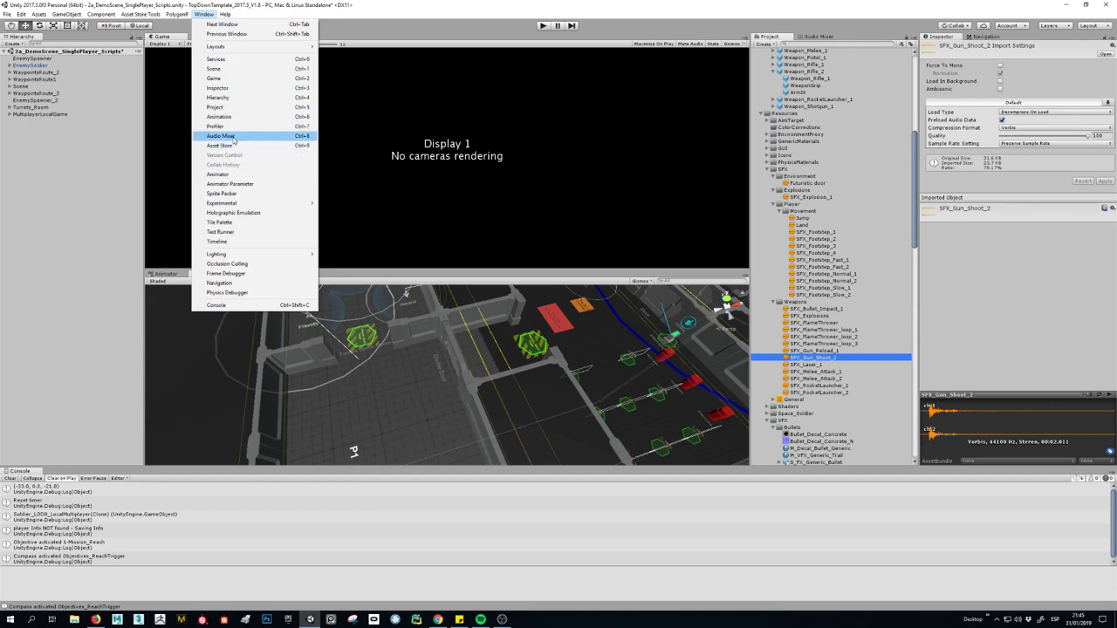
pyautogui.click(262, 137)
pyautogui.moveTo(748, 102); pyautogui.dragTo(505, 100)
pyautogui.click(511, 68)
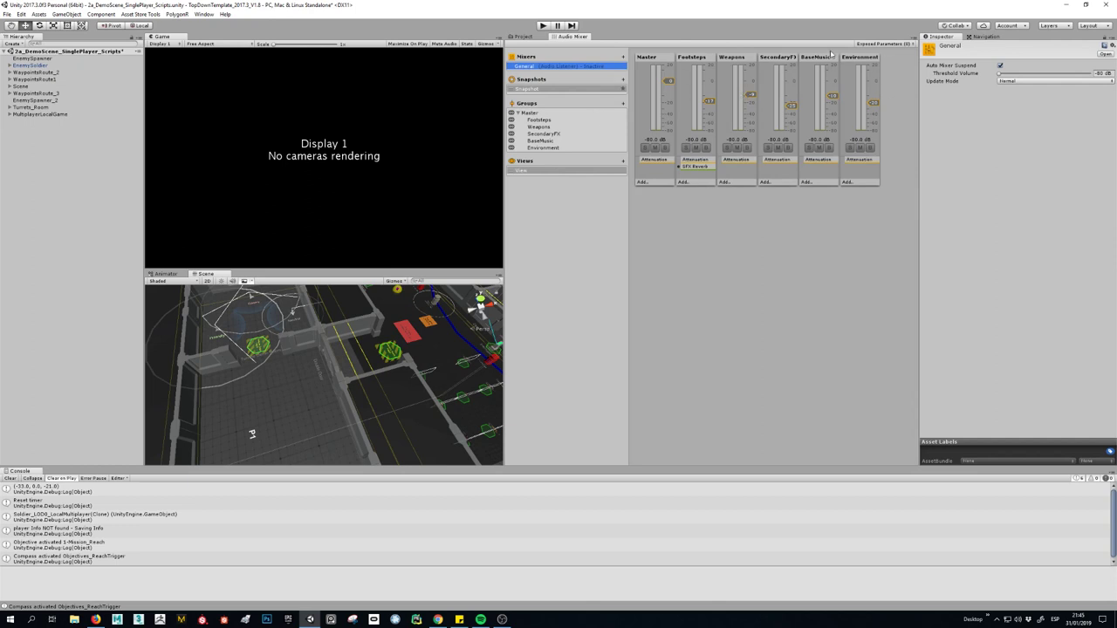
pyautogui.moveTo(752, 98); pyautogui.dragTo(749, 105)
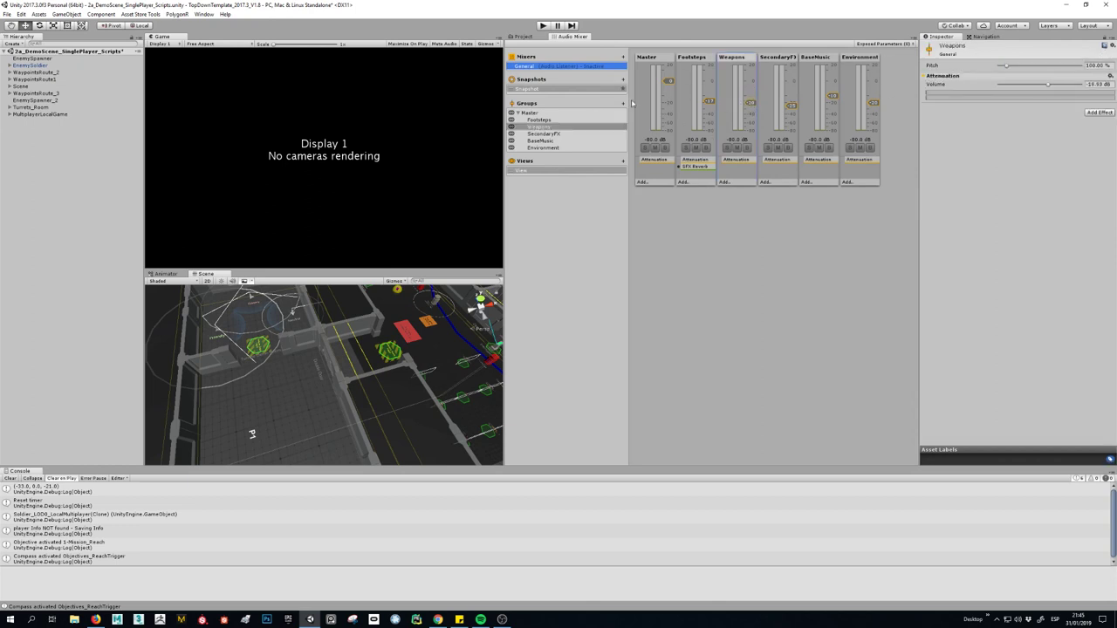
# Play-test the scene by firing the rifle to check the weapon volume, and end play mode.
pyautogui.hotkey('ctrl', 'p')
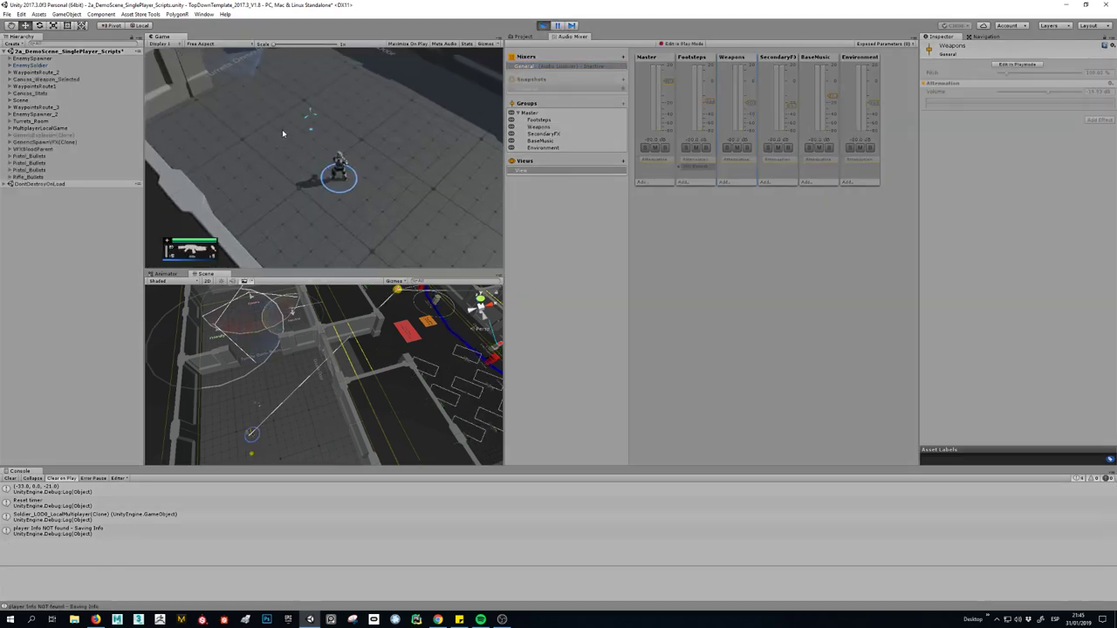
pyautogui.moveTo(268, 151)
pyautogui.mouseDown()
pyautogui.moveTo(245, 192)
pyautogui.moveTo(296, 240)
pyautogui.moveTo(227, 174)
pyautogui.moveTo(272, 234)
pyautogui.mouseUp()
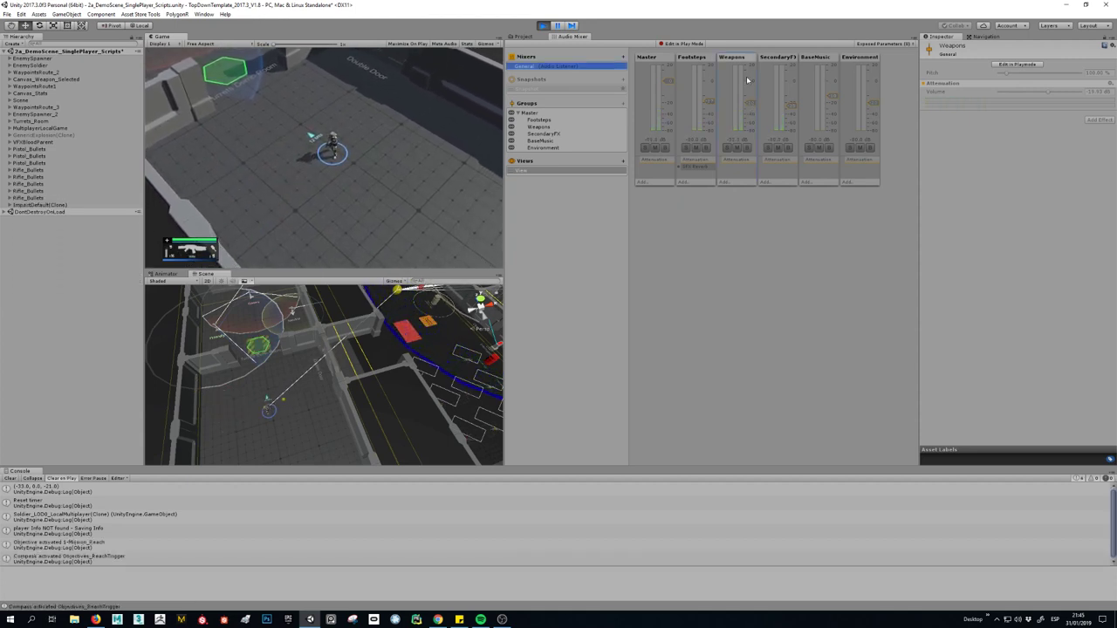
pyautogui.hotkey('ctrl', 'p')
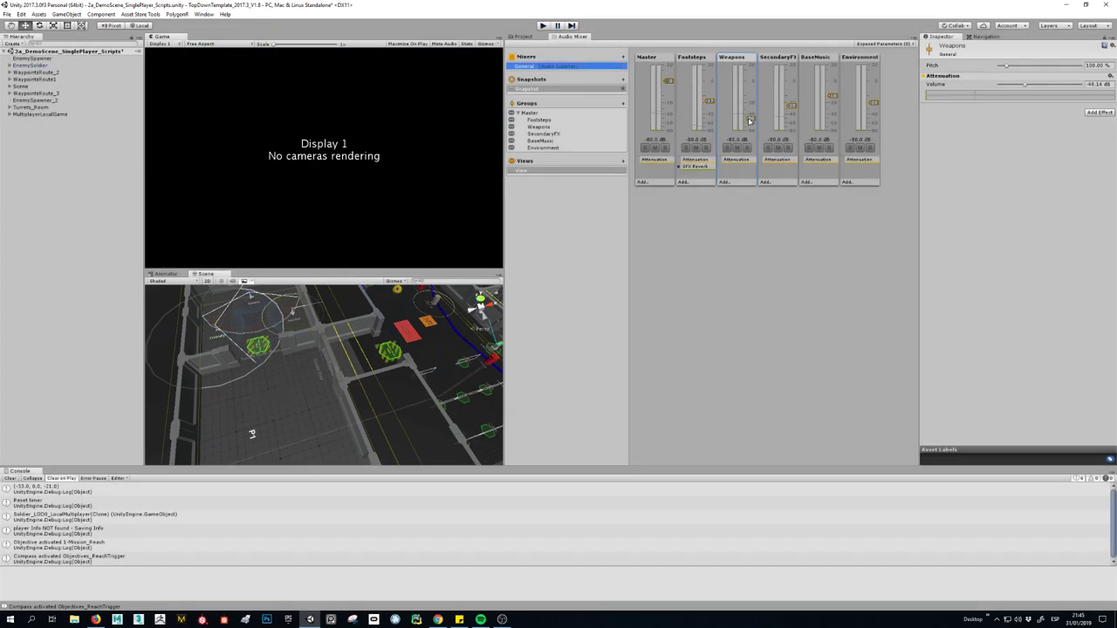
# Play-test the scene by firing the rifle at the reduced Weapons volume, and end play mode.
pyautogui.click(544, 27)
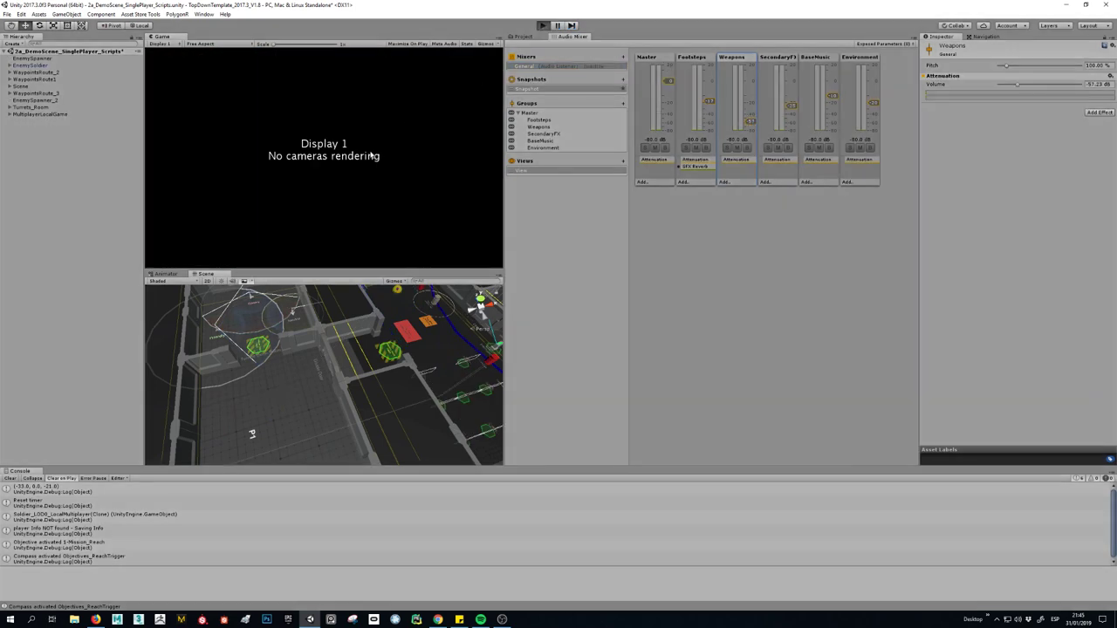
pyautogui.moveTo(262, 161)
pyautogui.mouseDown()
pyautogui.moveTo(249, 164)
pyautogui.moveTo(250, 131)
pyautogui.moveTo(264, 163)
pyautogui.mouseUp()
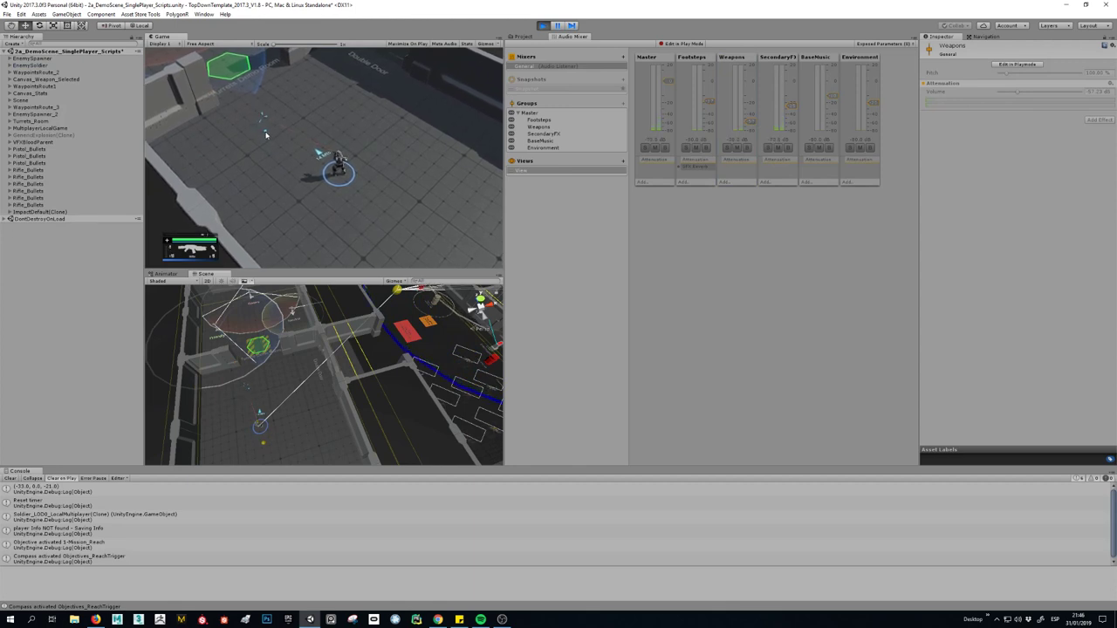
pyautogui.moveTo(267, 136); pyautogui.dragTo(265, 134)
pyautogui.hotkey('ctrl', 'p')
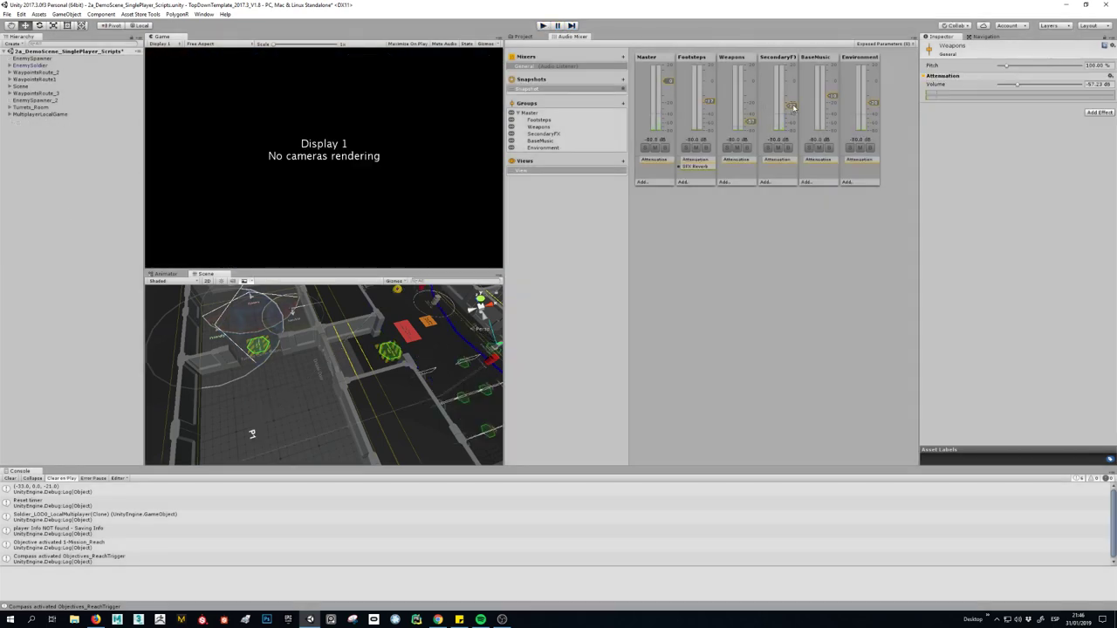
# Lower the SecondaryFX group volume to about -50 dB and play-test it by firing the rifle.
pyautogui.moveTo(792, 106); pyautogui.dragTo(793, 120)
pyautogui.click(543, 25)
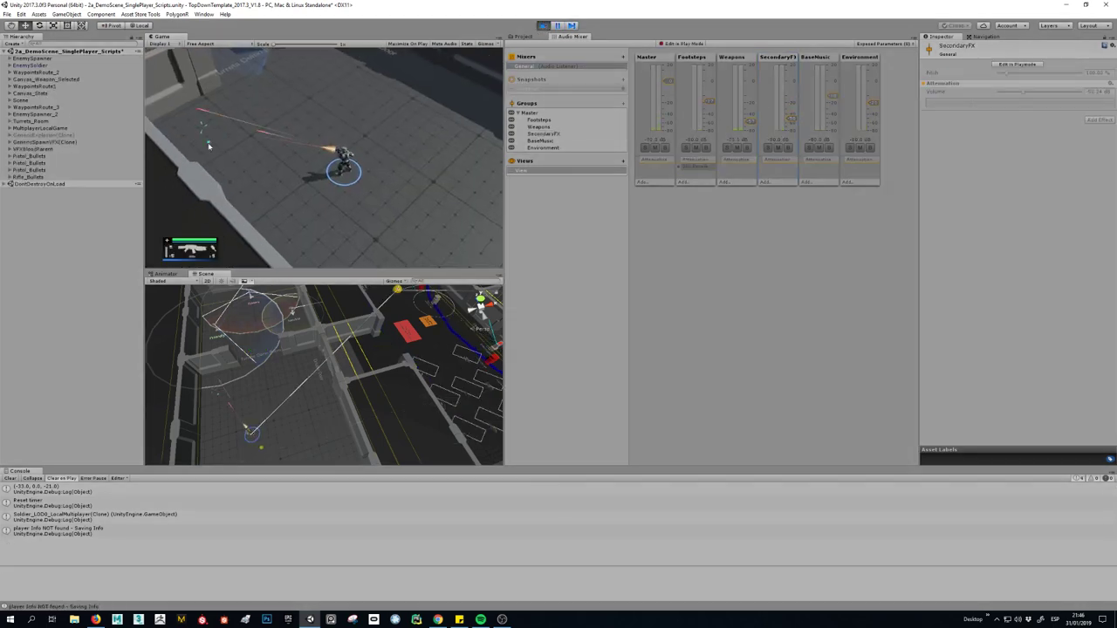
pyautogui.click(213, 114)
pyautogui.press('w')
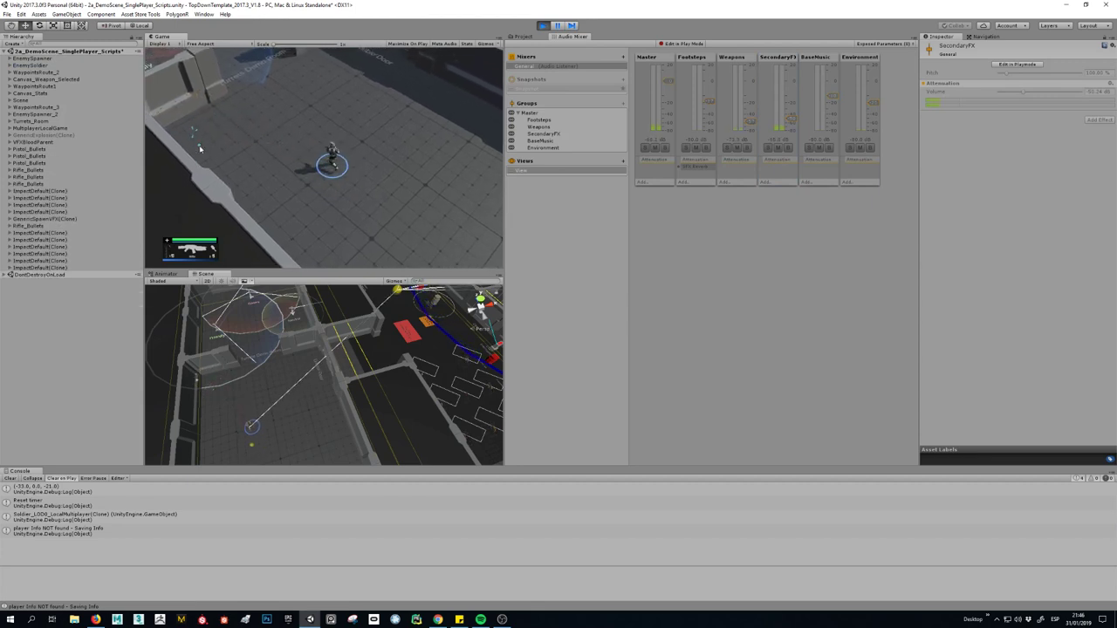
# Walk the soldier around the room to compare the Footsteps and Environment mixer levels, and end play mode.
pyautogui.press('d')
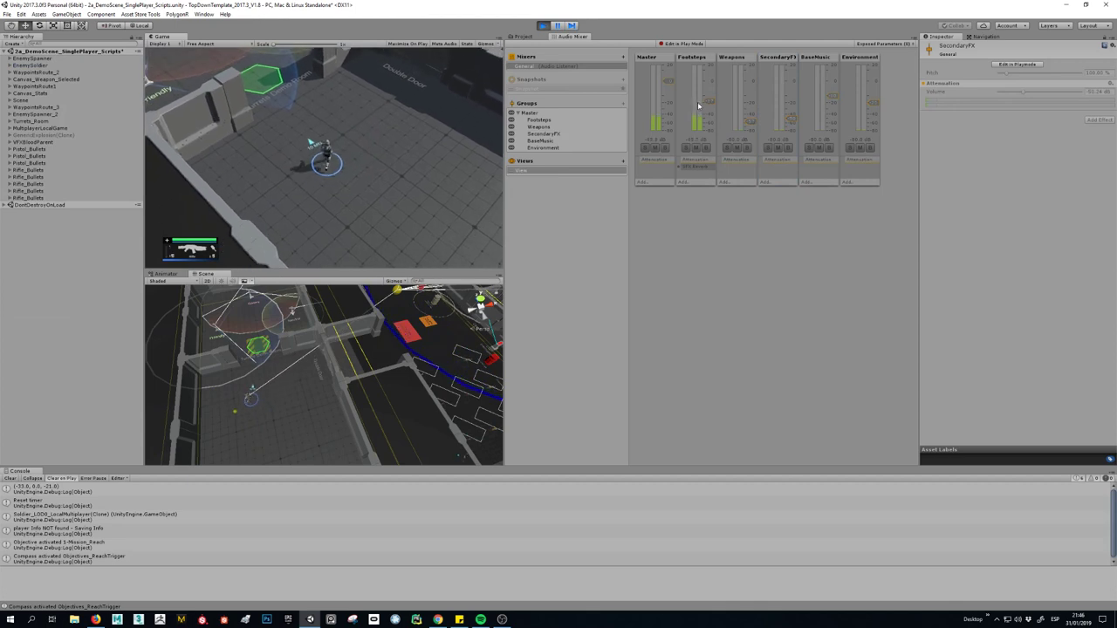
pyautogui.press('a')
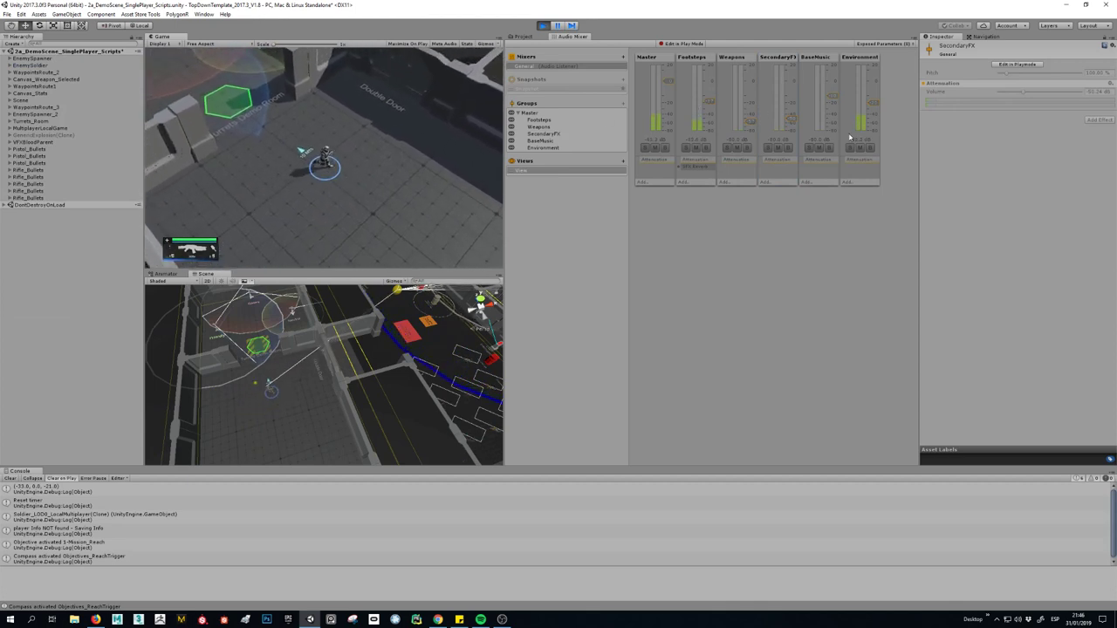
pyautogui.press('d')
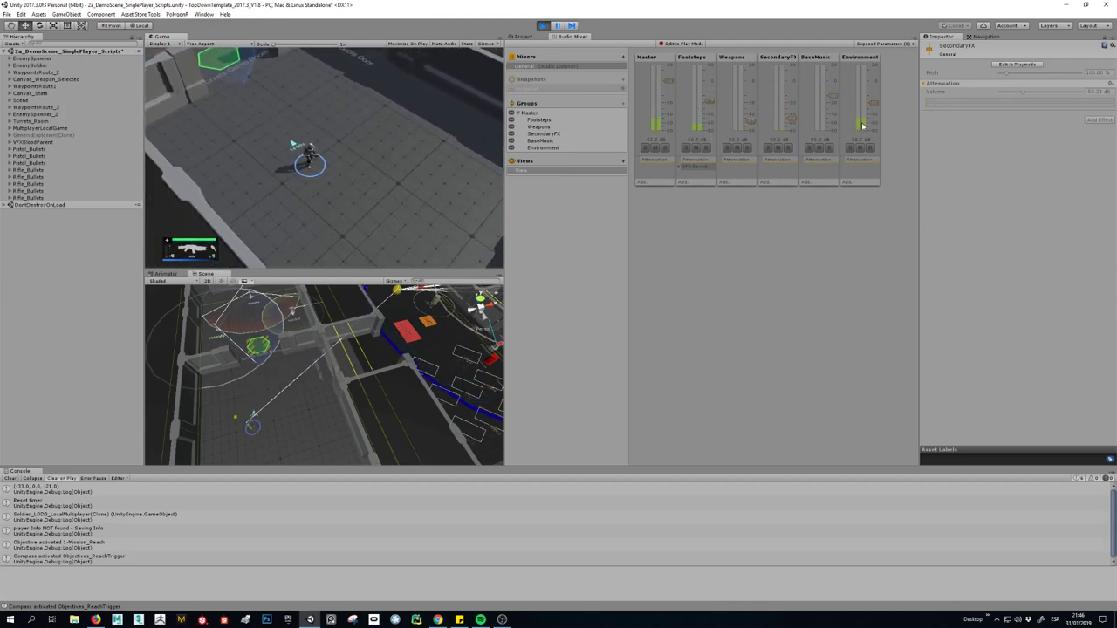
pyautogui.press('d')
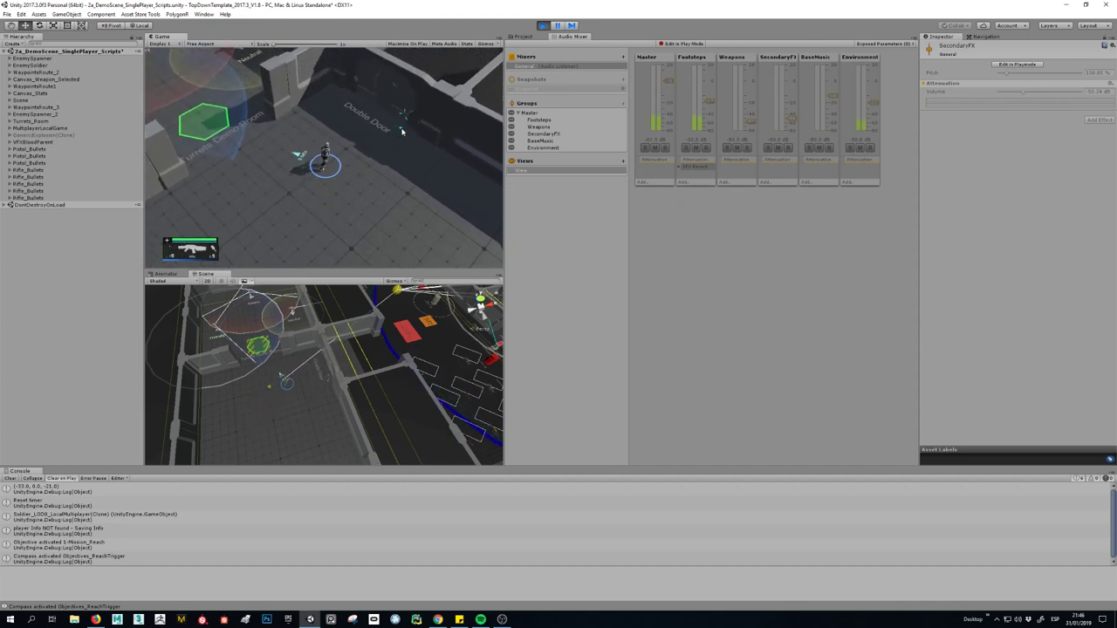
pyautogui.press('a')
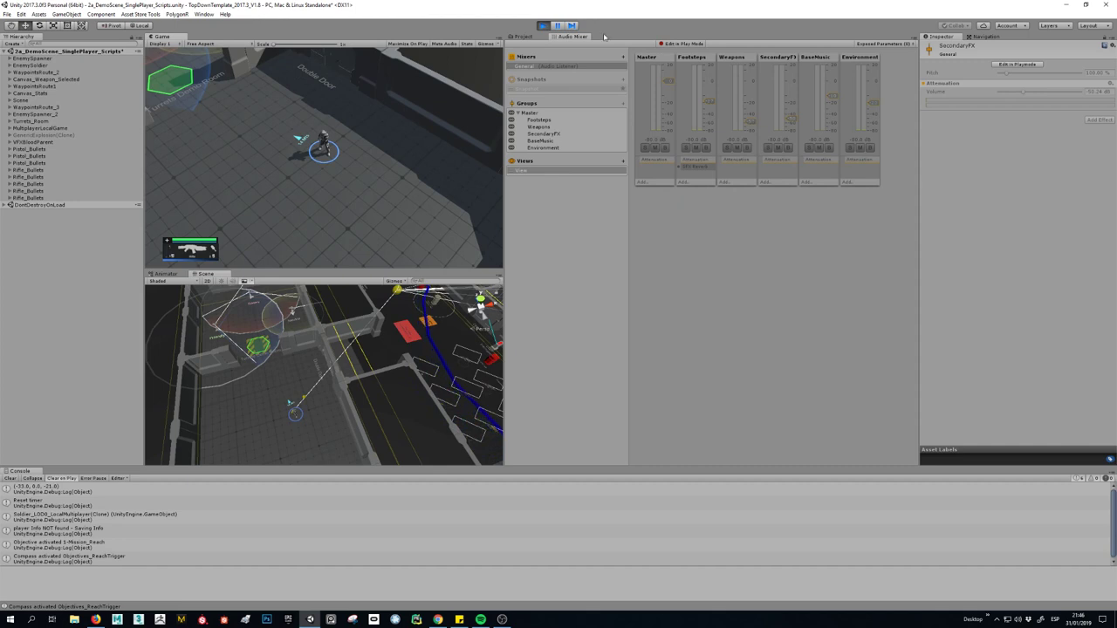
pyautogui.click(542, 27)
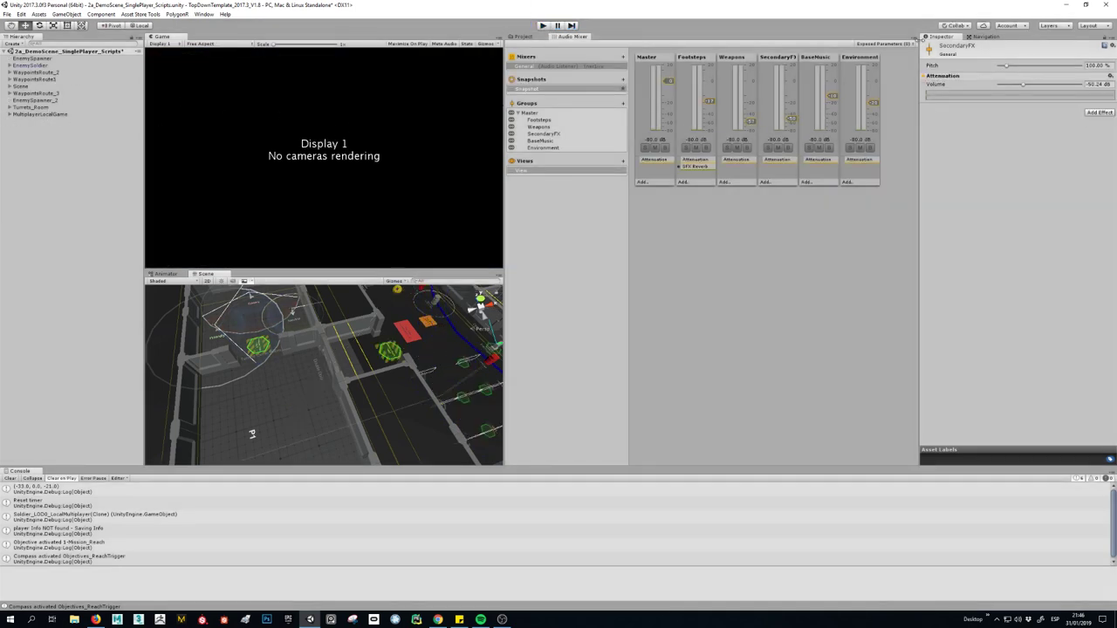
# Show the project assets and place the Soldier_LOD0_LocalMultiplayer prefab in the scene hierarchy.
pyautogui.moveTo(627, 102); pyautogui.dragTo(808, 117)
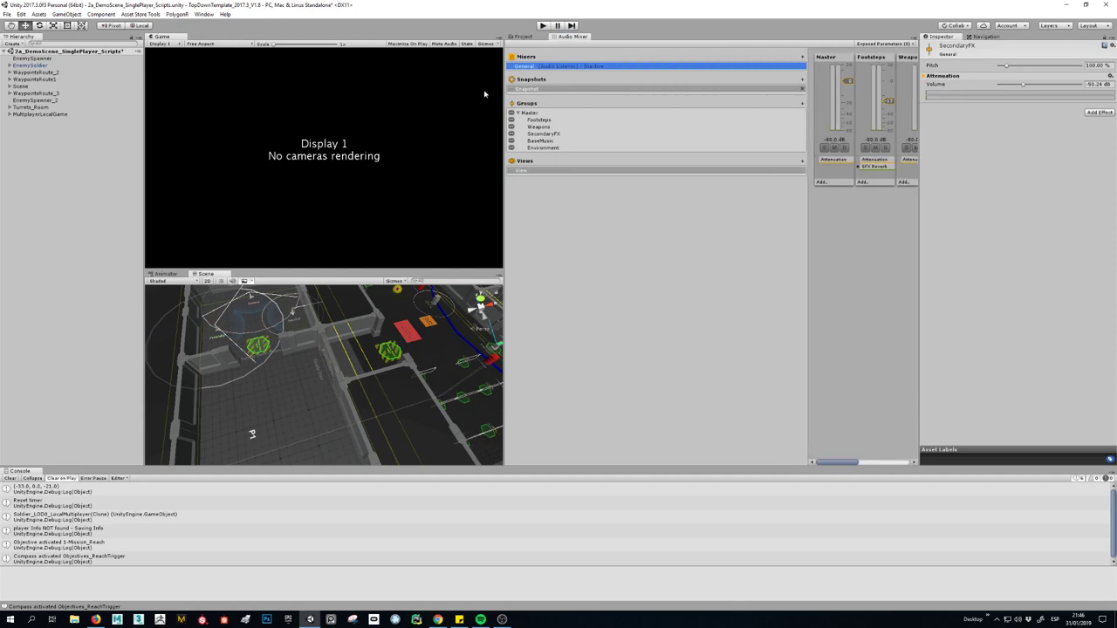
pyautogui.moveTo(503, 96); pyautogui.dragTo(711, 108)
pyautogui.click(726, 36)
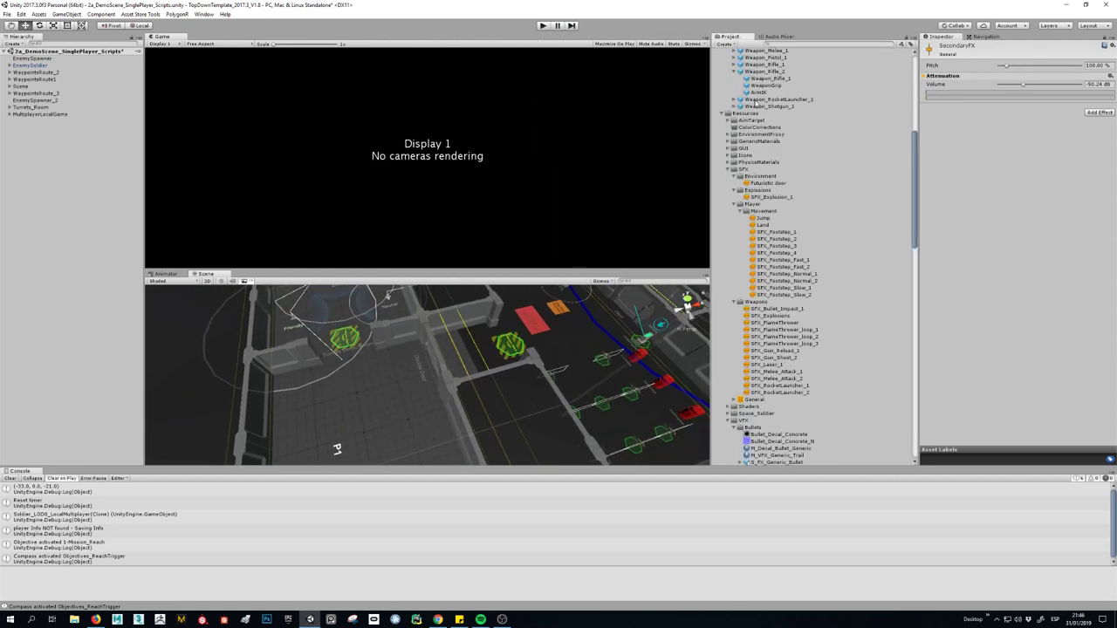
pyautogui.scroll(5, 751, 166)
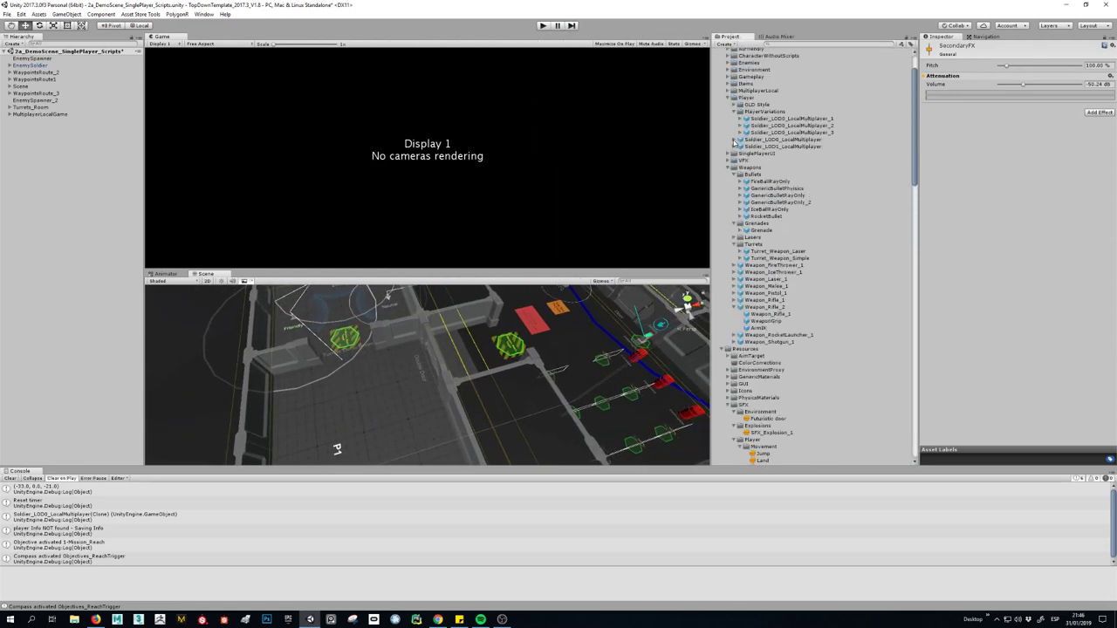
pyautogui.click(734, 139)
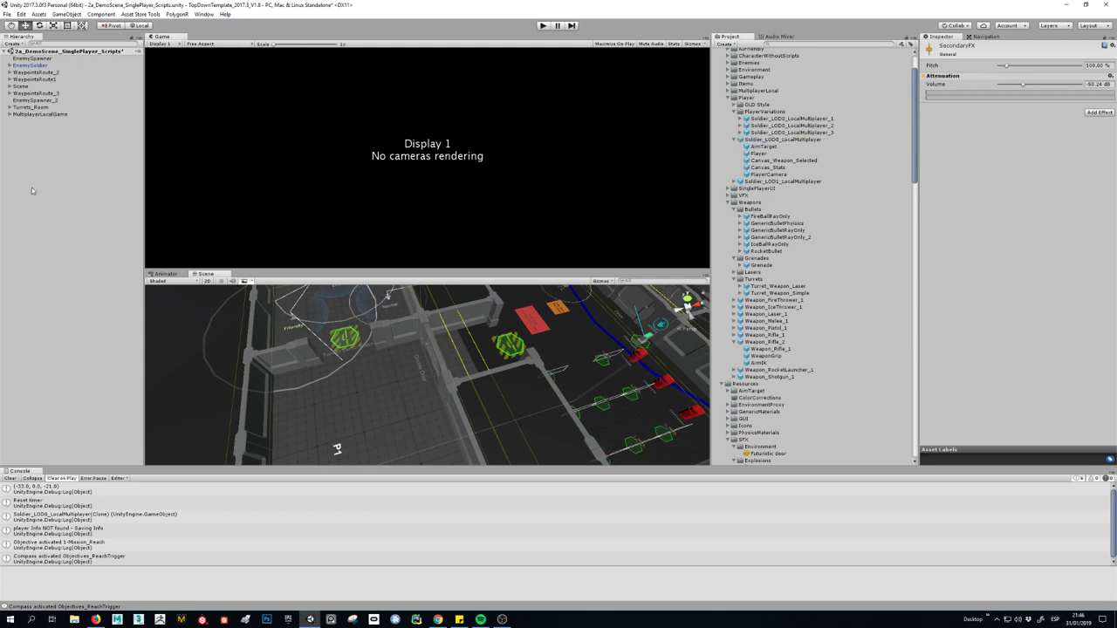
pyautogui.click(16, 134)
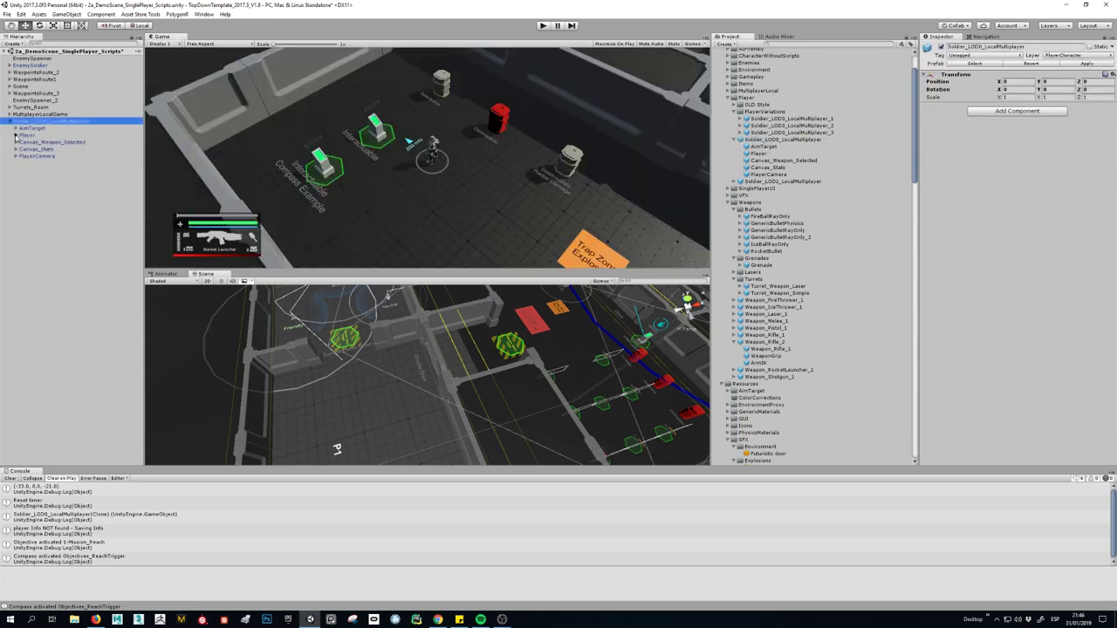
# Expand the soldier's full Player hierarchy, select Weapon_R and show its Audio Source settings to check the mixer output.
pyautogui.click(20, 142)
pyautogui.keyDown('alt'); pyautogui.click(21, 142); pyautogui.keyUp('alt')
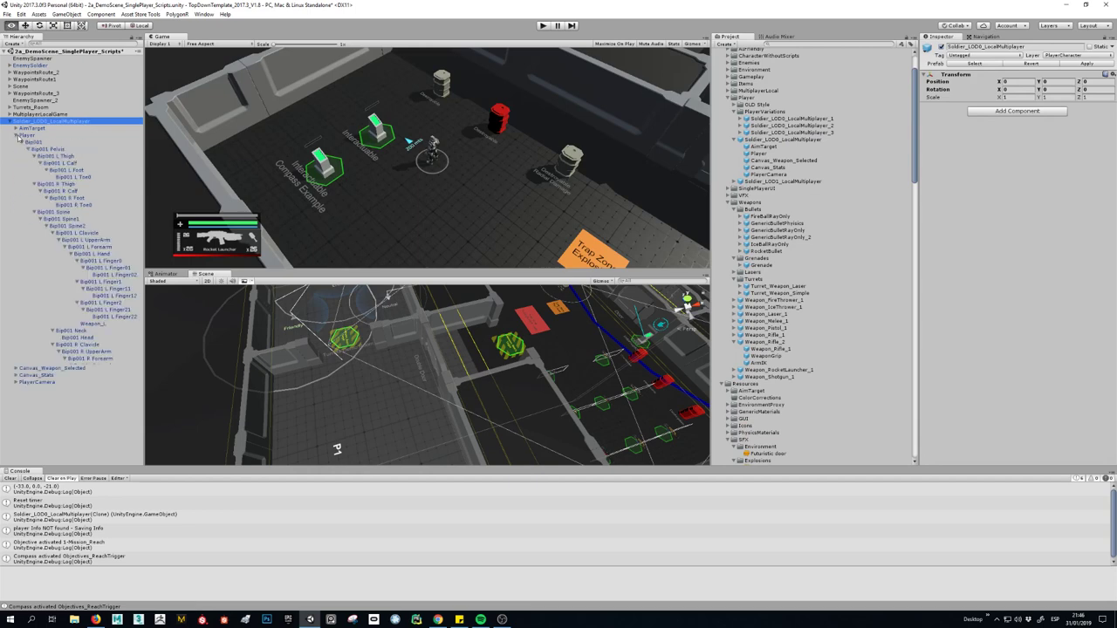
pyautogui.scroll(-3, 50, 185)
pyautogui.click(98, 372)
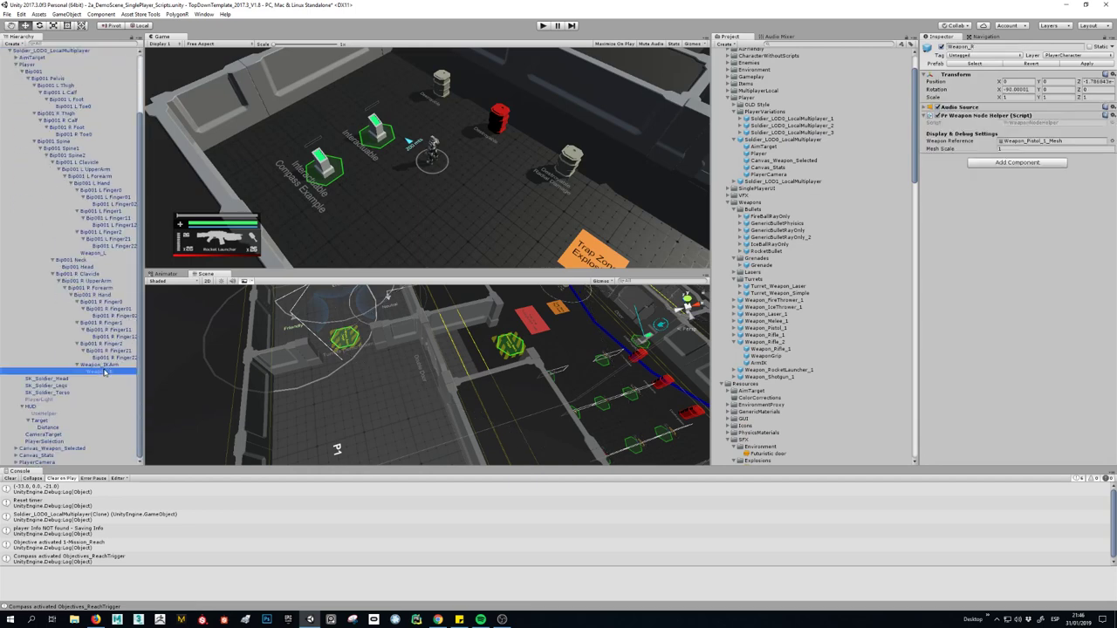
pyautogui.click(928, 107)
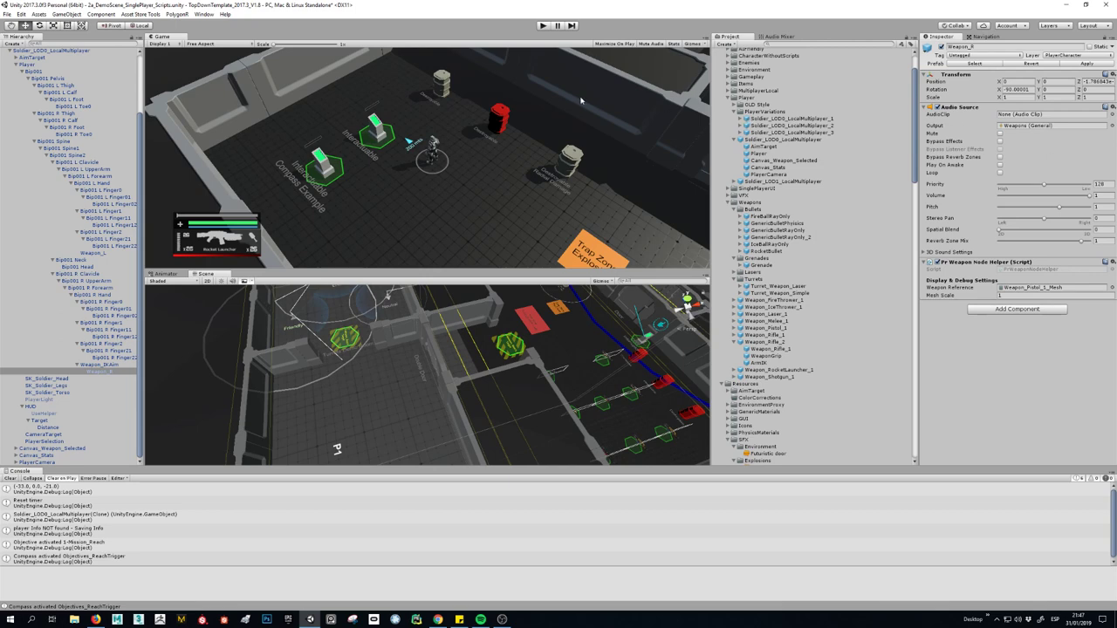
# Show the Audio Mixer and resize its layout so every group strip of the General mixer fits.
pyautogui.click(203, 14)
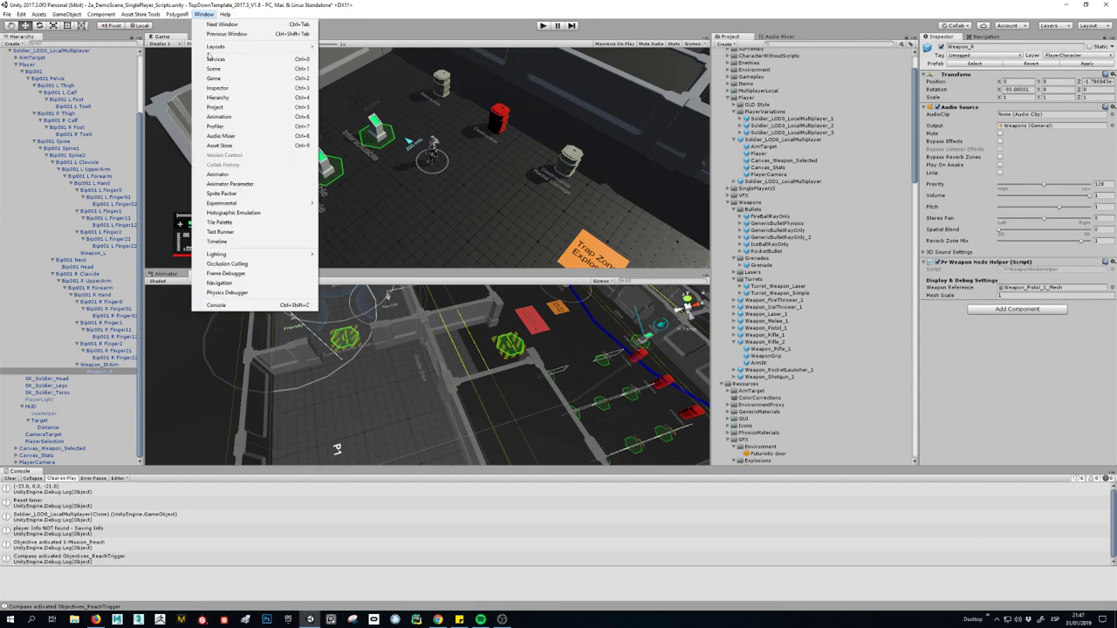
pyautogui.click(225, 137)
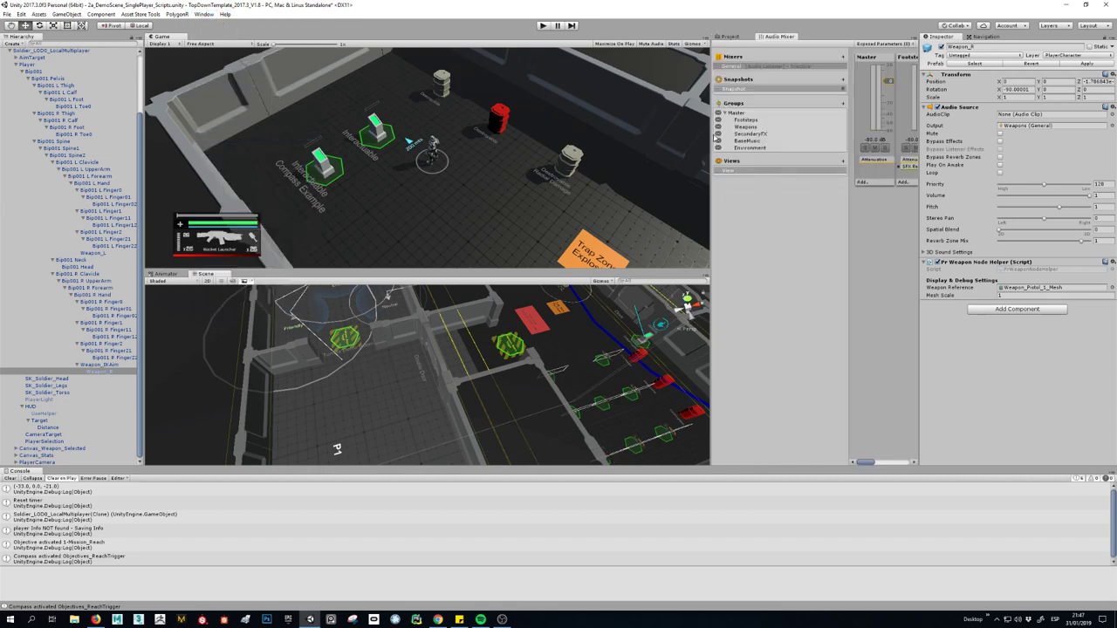
pyautogui.moveTo(714, 137); pyautogui.dragTo(244, 137)
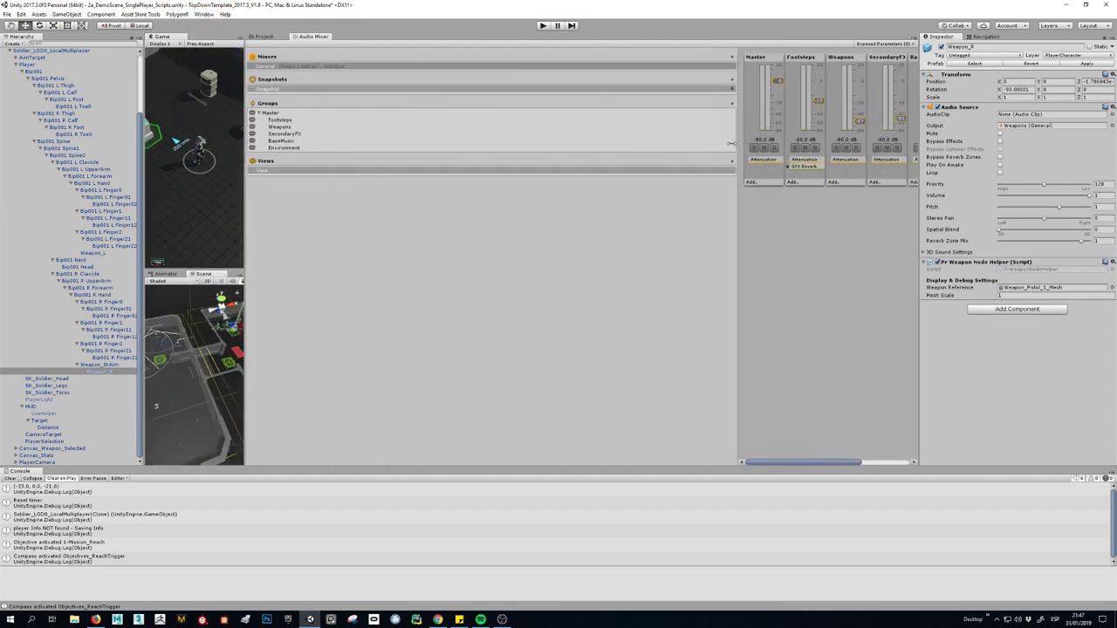
pyautogui.moveTo(732, 142); pyautogui.dragTo(349, 145)
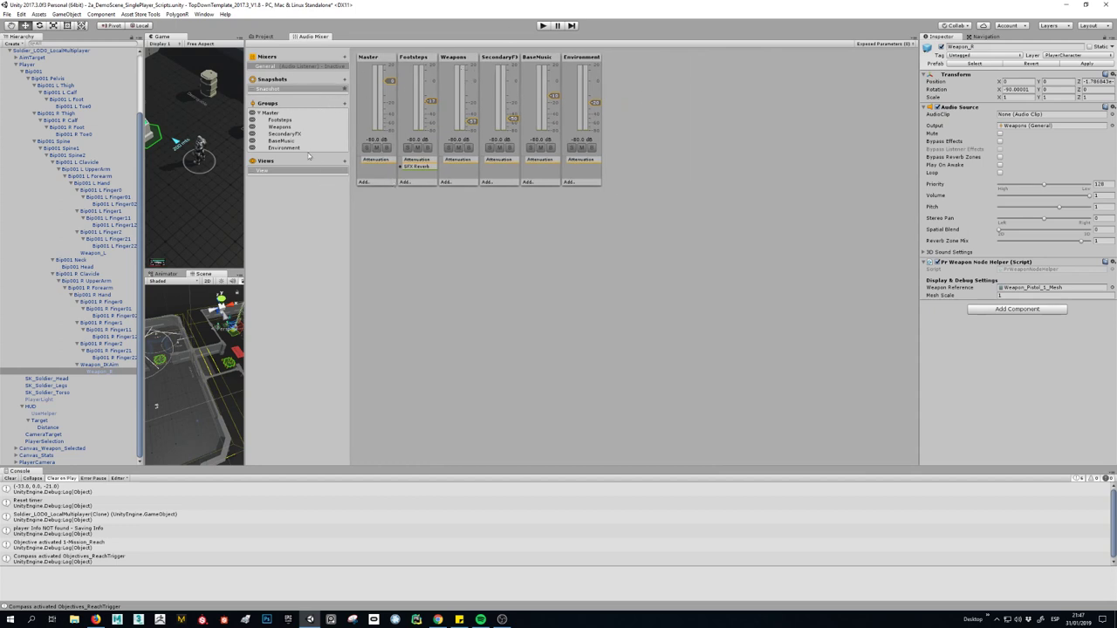
# Review the effects that can be added to the Master group without adding one.
pyautogui.click(277, 114)
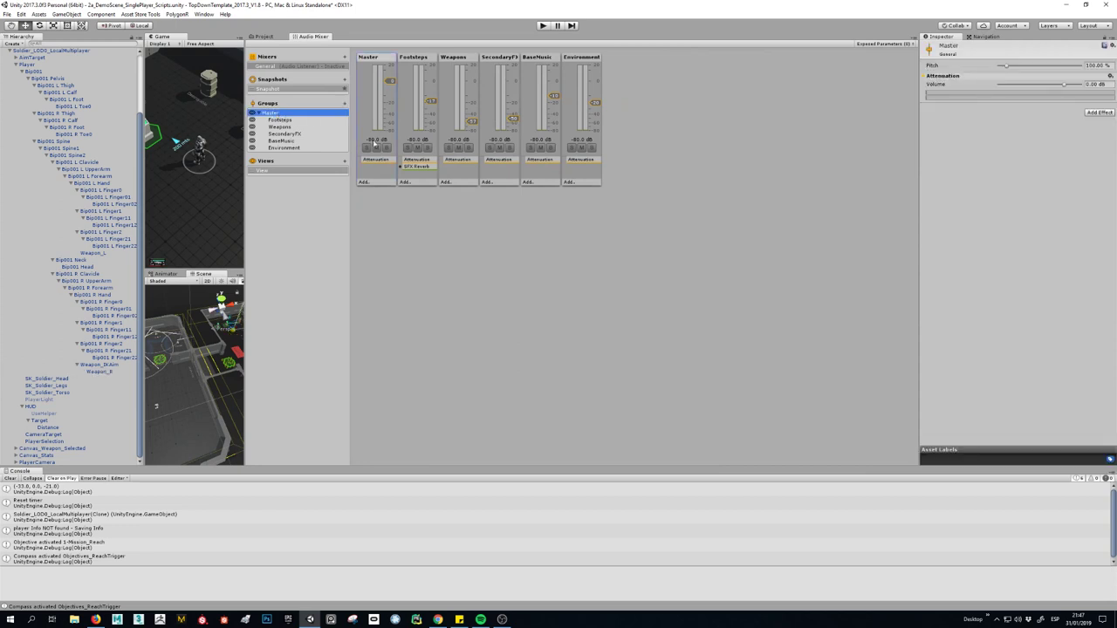
pyautogui.rightClick(379, 60)
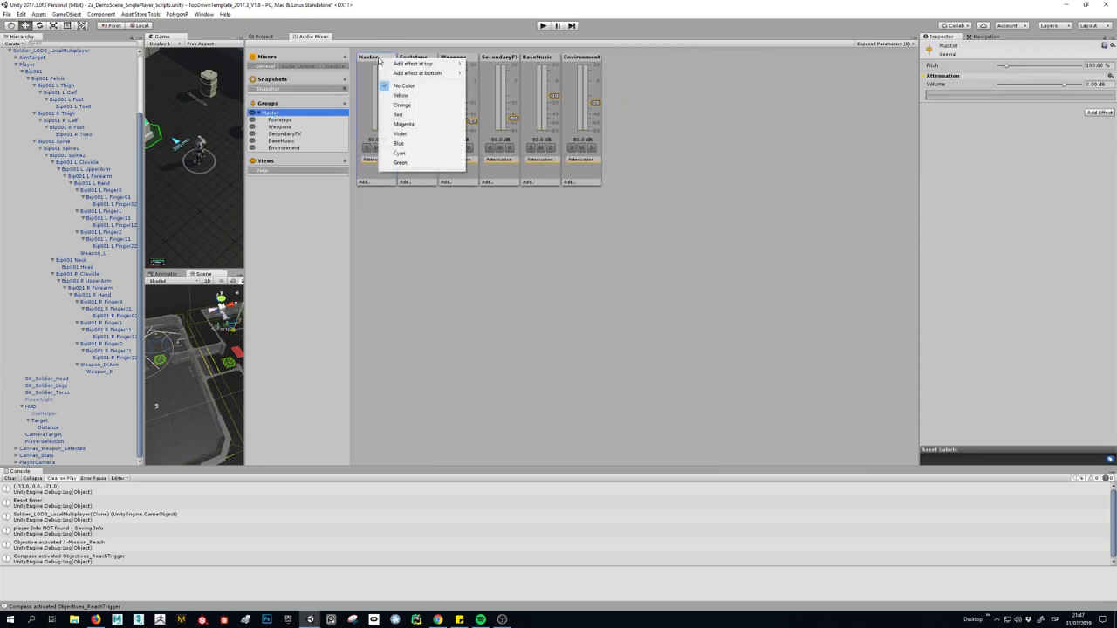
pyautogui.moveTo(399, 64)
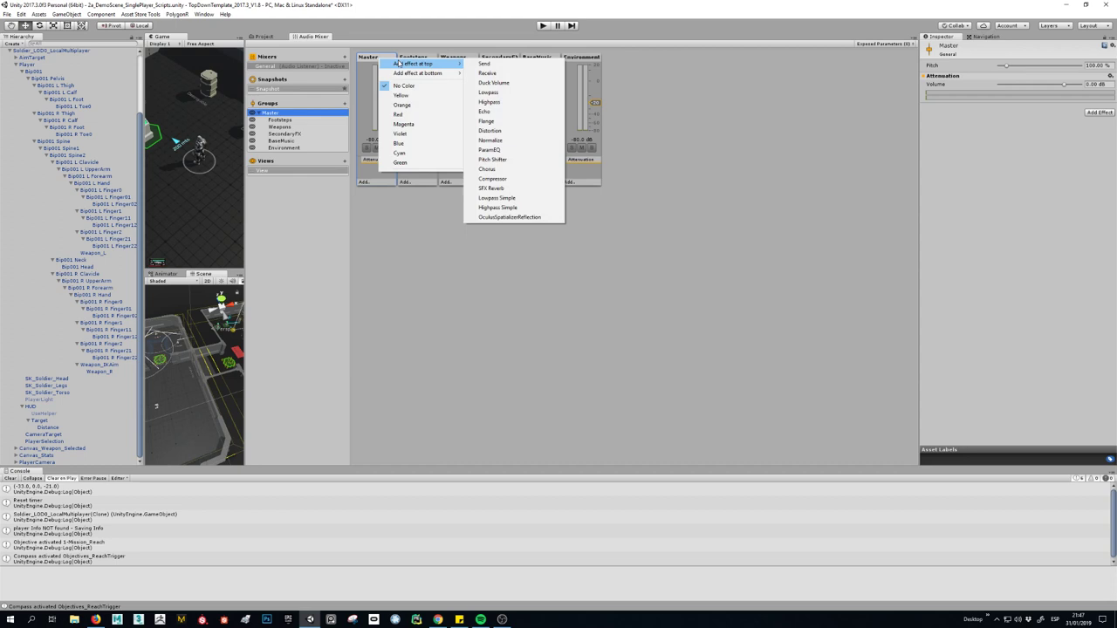
pyautogui.click(351, 229)
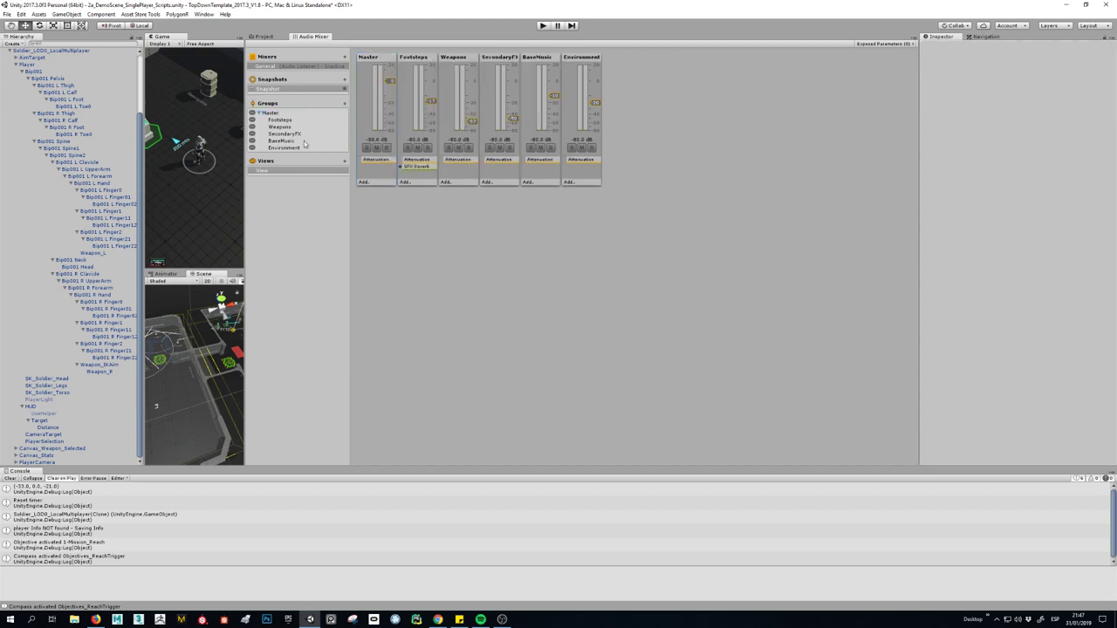
# Inspect the Master, Footsteps, Weapons, SecondaryFX, BaseMusic and Environment groups one after another.
pyautogui.click(280, 114)
pyautogui.click(280, 120)
pyautogui.click(280, 126)
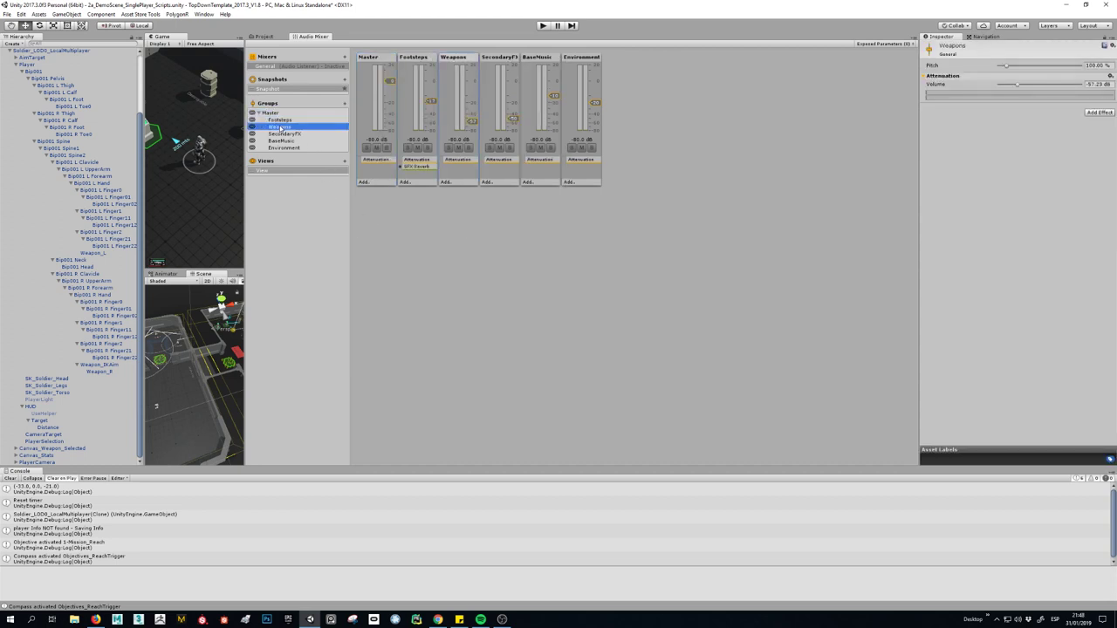
pyautogui.click(282, 134)
pyautogui.click(281, 140)
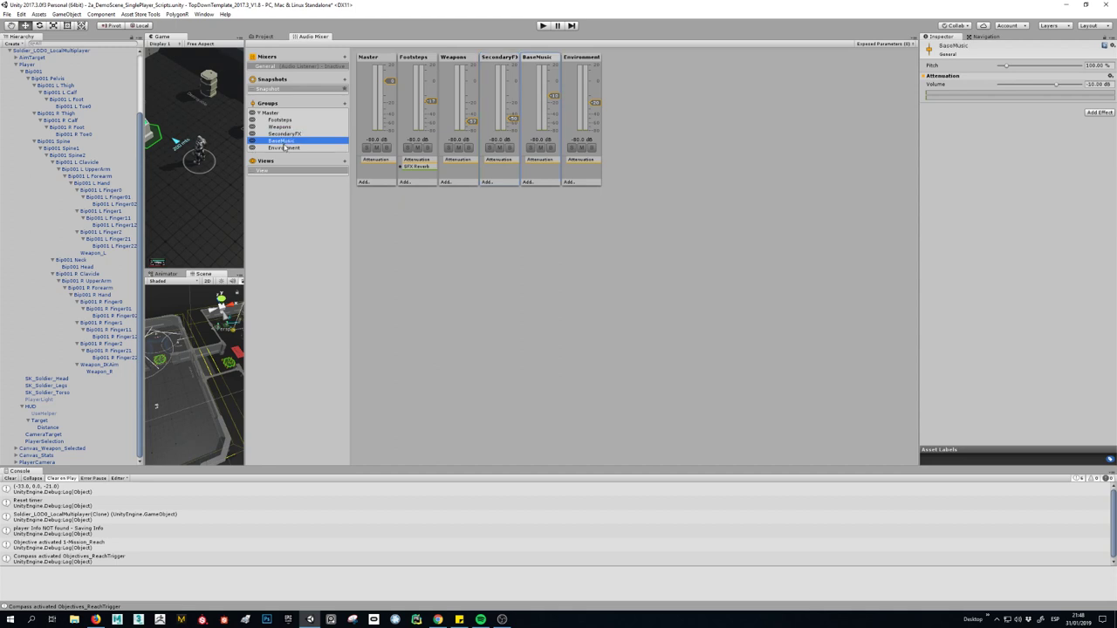
pyautogui.click(284, 147)
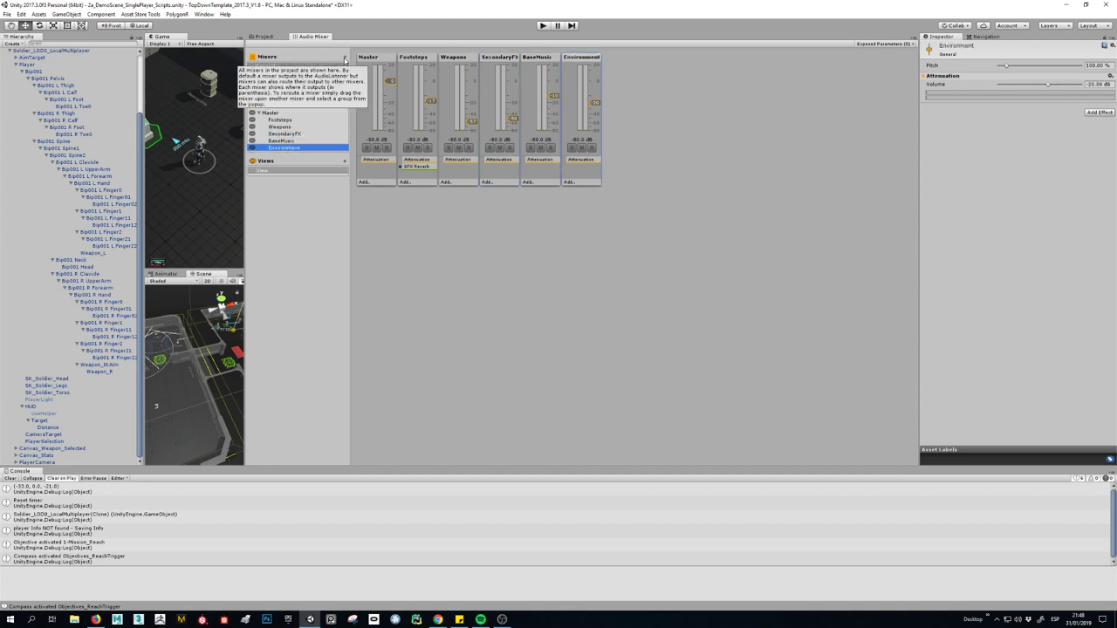
# Add a new audio mixer beside General with its default name, and delete that mixer asset.
pyautogui.click(268, 68)
pyautogui.click(344, 57)
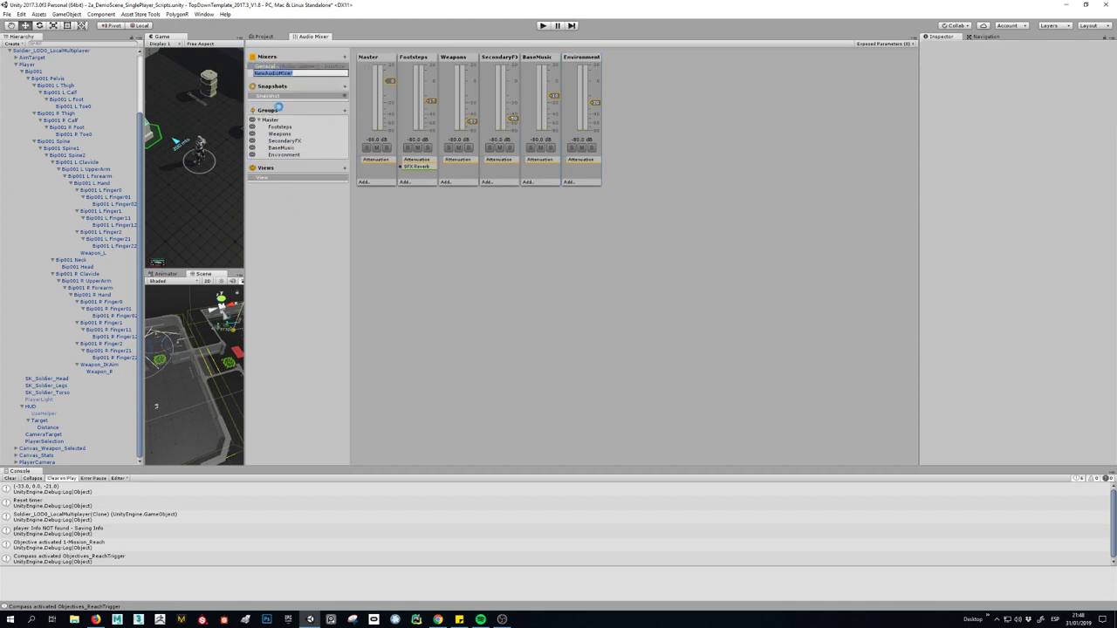
pyautogui.click(284, 76)
pyautogui.click(290, 66)
pyautogui.click(293, 74)
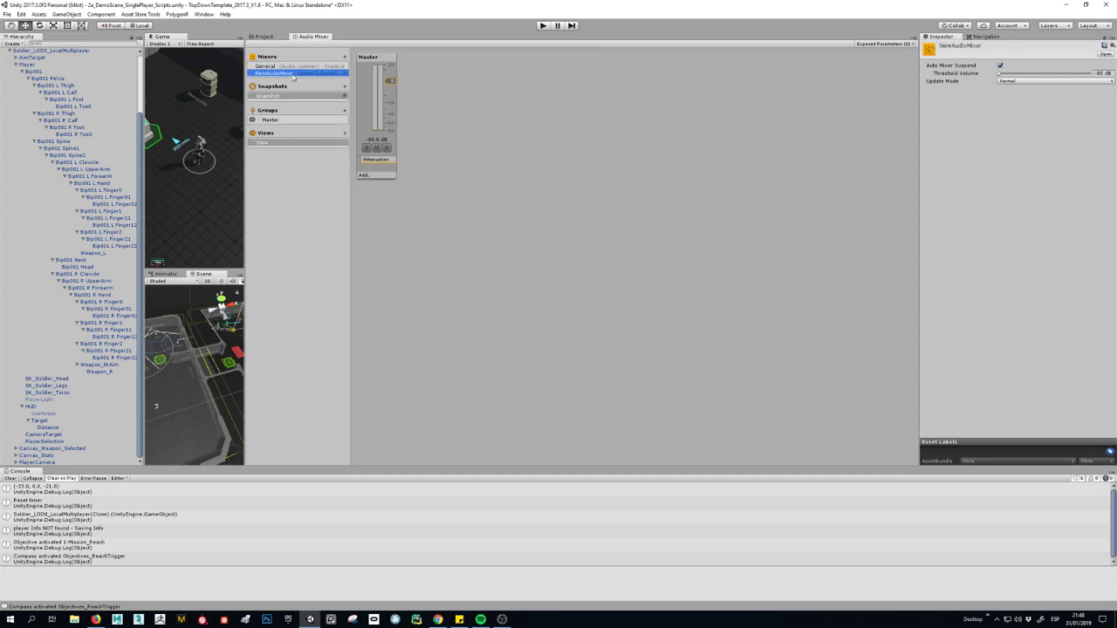
pyautogui.press('Delete')
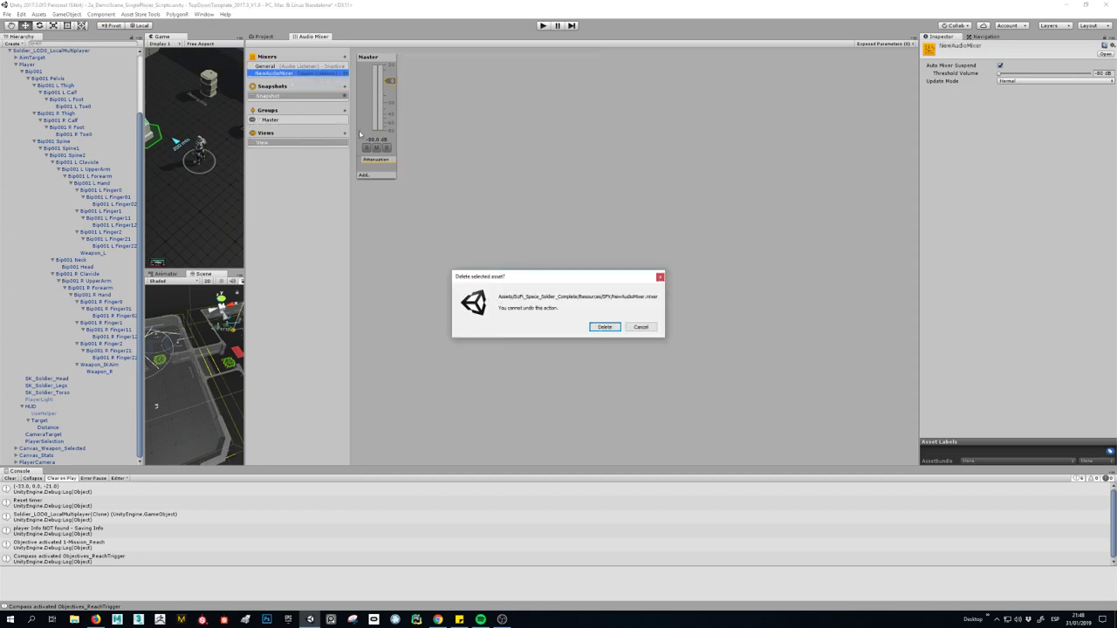
pyautogui.click(605, 326)
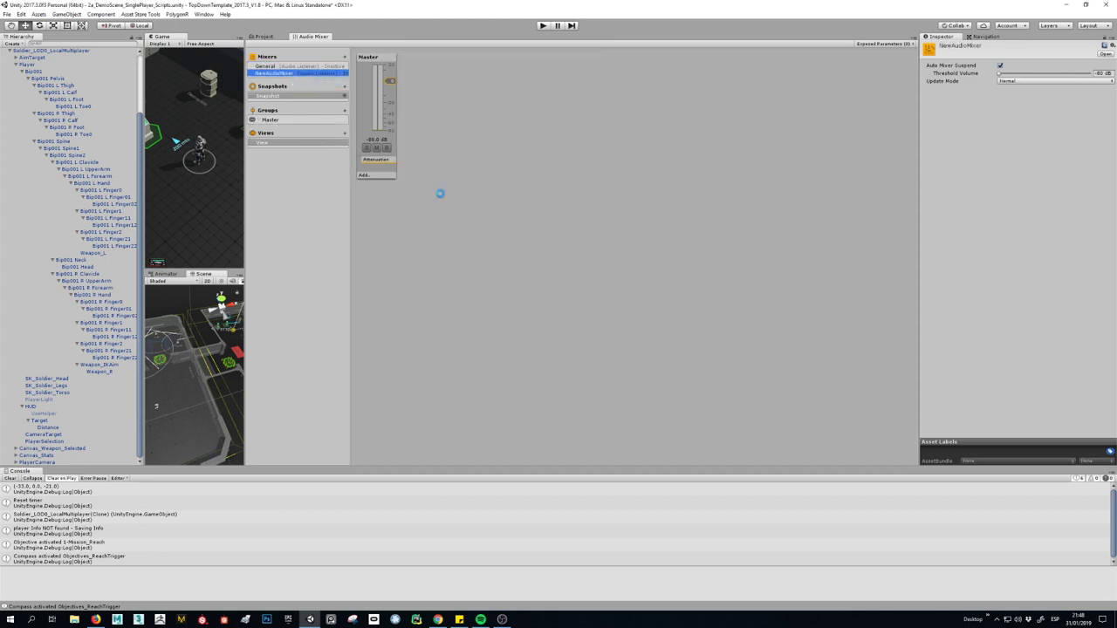
# Add a group named EnemyWeapons under Master in the General mixer.
pyautogui.click(287, 67)
pyautogui.click(309, 112)
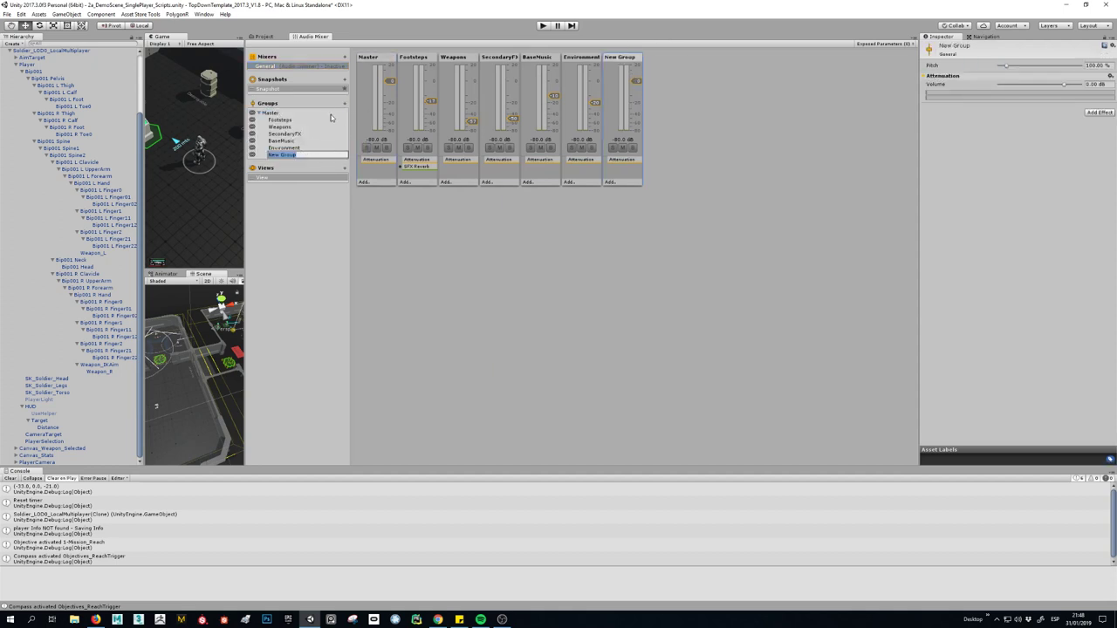
pyautogui.write('EnemyWeapons')
pyautogui.press('Return')
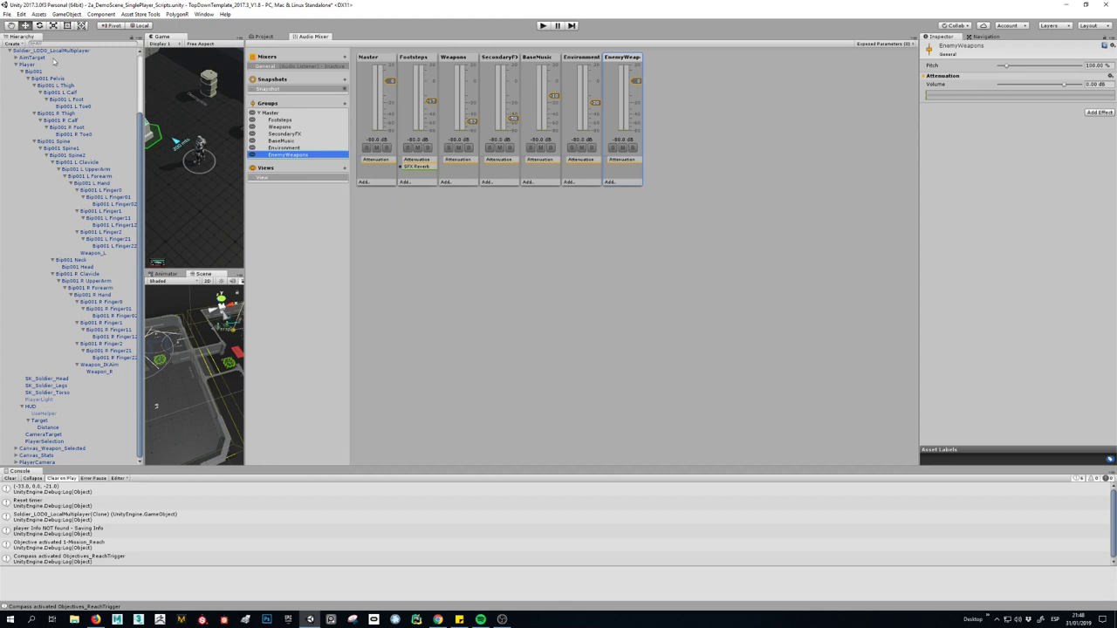
# Delete the Soldier_LOD0_LocalMultiplayer instance from the scene and show the project assets beside a wider Game and Scene view.
pyautogui.hotkey('ctrl', 'p')
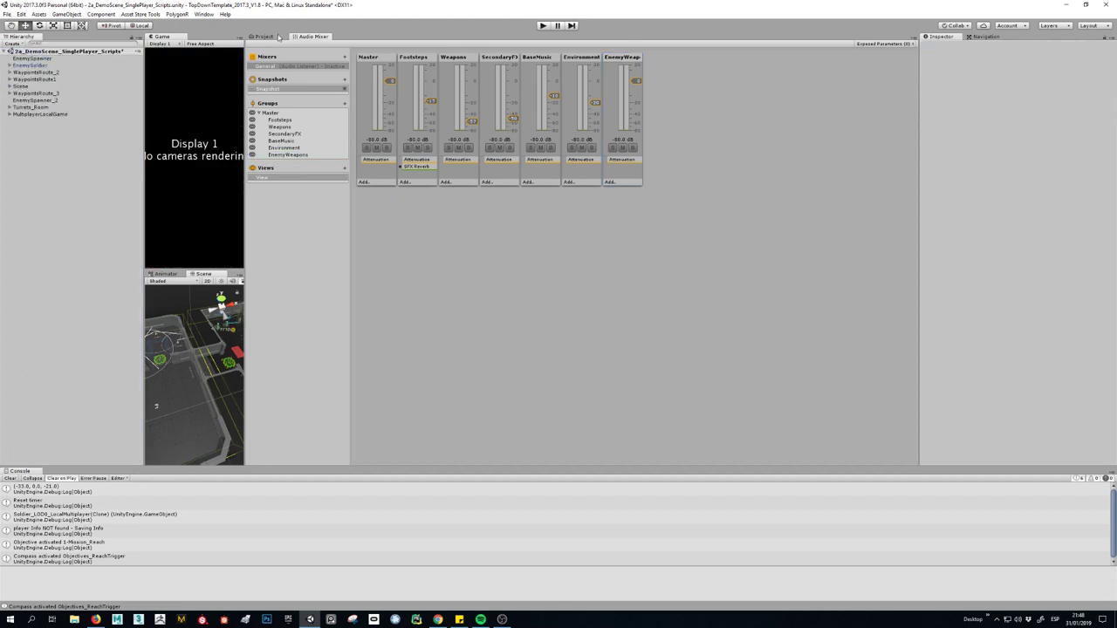
pyautogui.click(263, 37)
pyautogui.moveTo(246, 69); pyautogui.dragTo(680, 69)
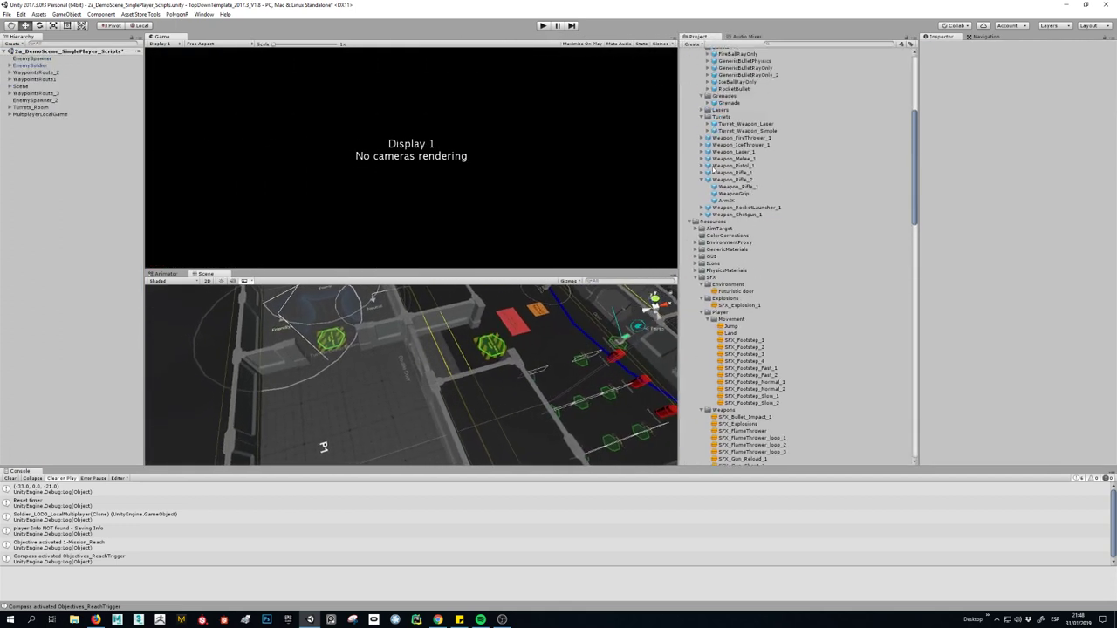
# Find the EnemySoldier prefab in the Enemies prefab folder and inspect its Audio Source and other components.
pyautogui.scroll(5, 712, 169)
pyautogui.click(696, 172)
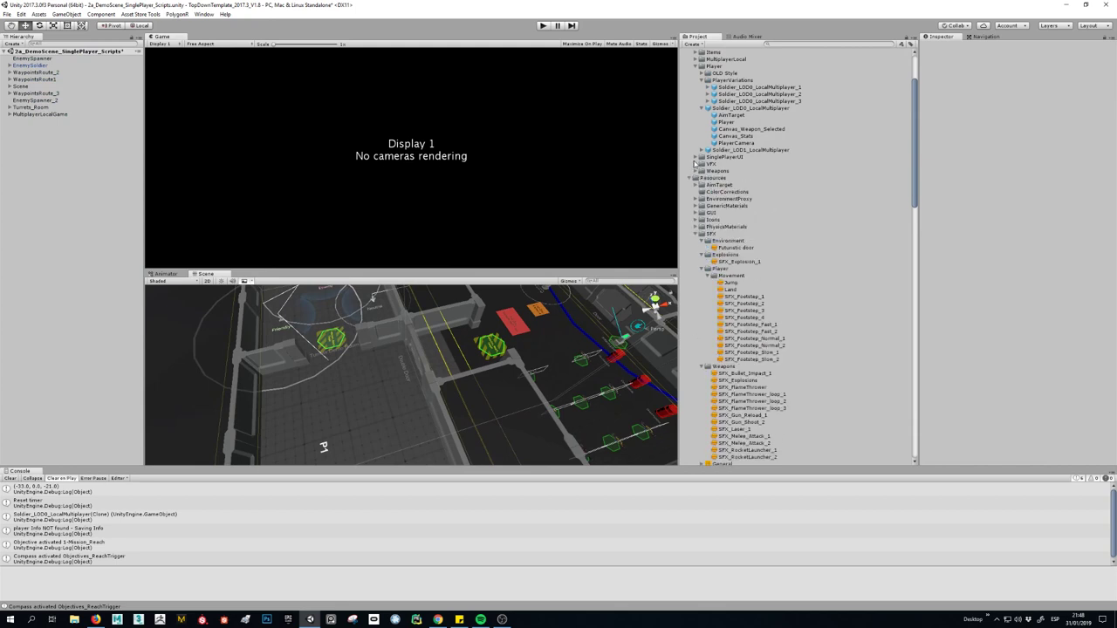
pyautogui.scroll(3, 697, 164)
pyautogui.click(696, 118)
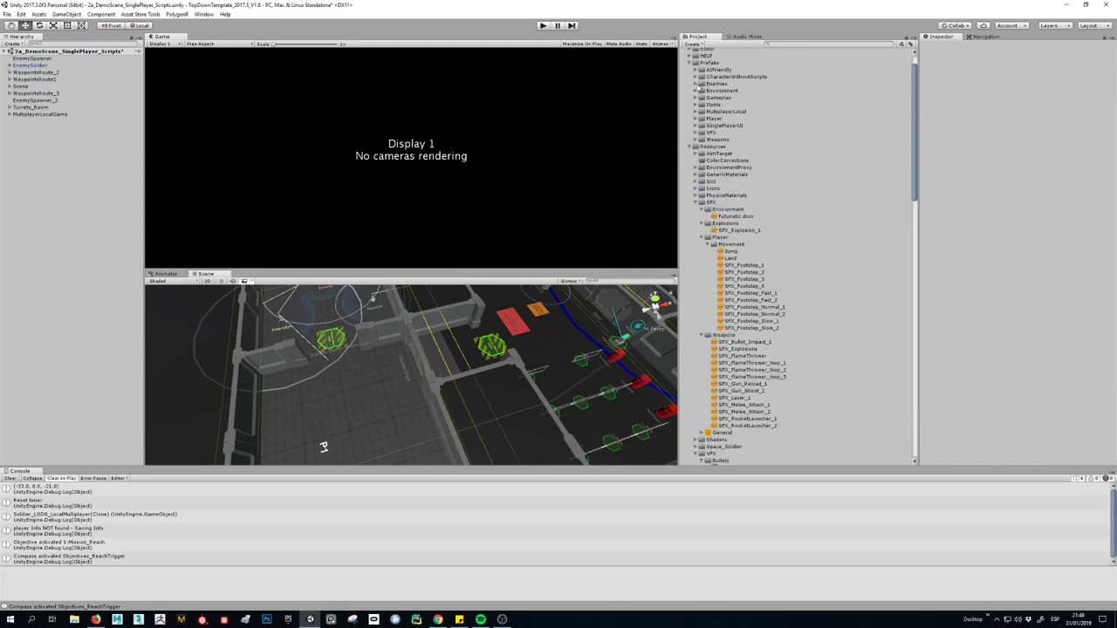
pyautogui.click(696, 84)
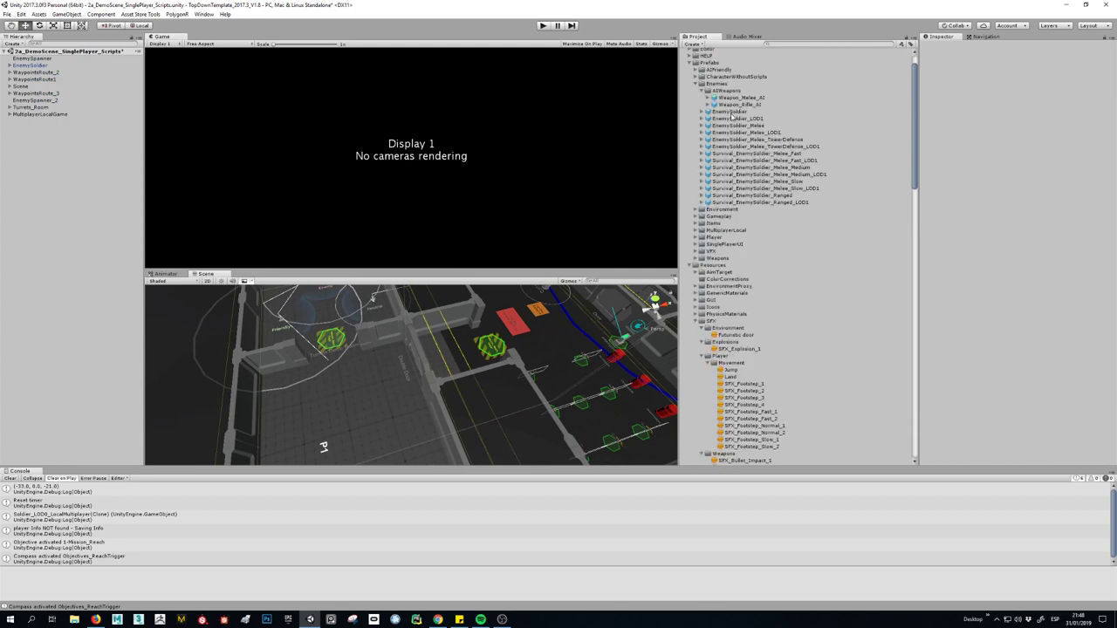
pyautogui.click(724, 113)
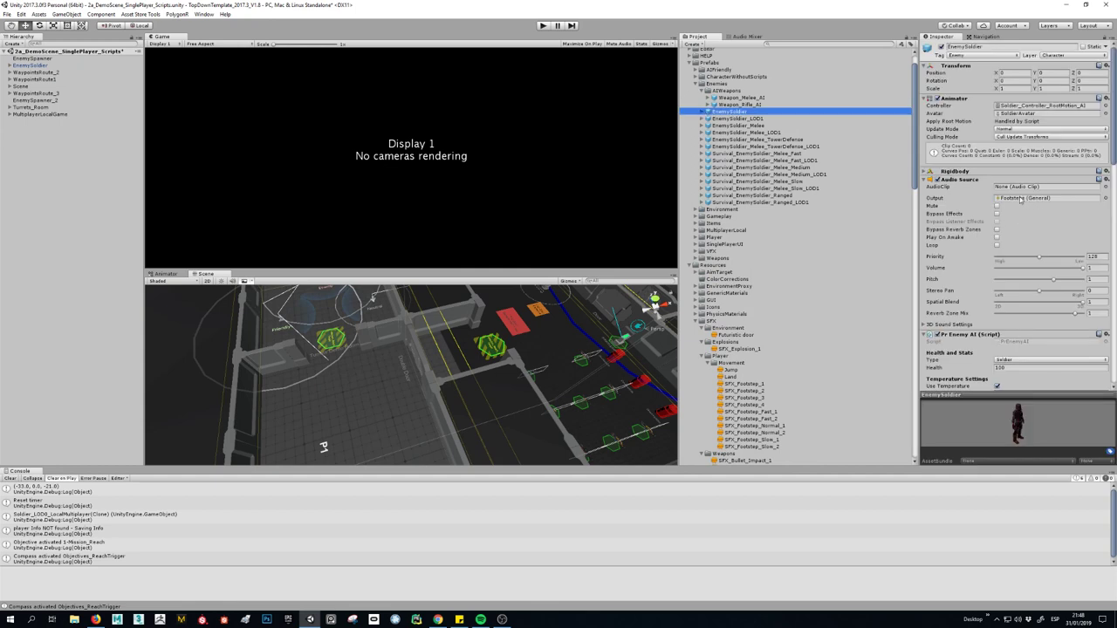
pyautogui.click(927, 180)
pyautogui.click(926, 188)
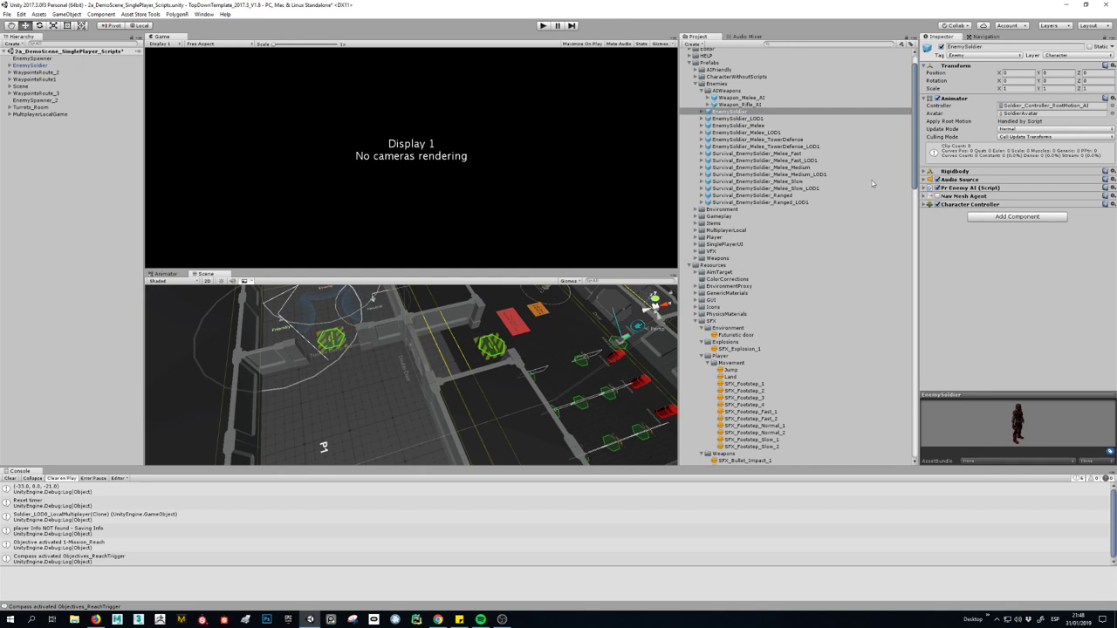
# Place an EnemySoldier instance in the scene, expand its whole bone hierarchy and show the Audio Source of Weapon_R.
pyautogui.click(702, 113)
pyautogui.moveTo(724, 114); pyautogui.dragTo(30, 166)
pyautogui.keyDown('alt'); pyautogui.click(8, 122); pyautogui.keyUp('alt')
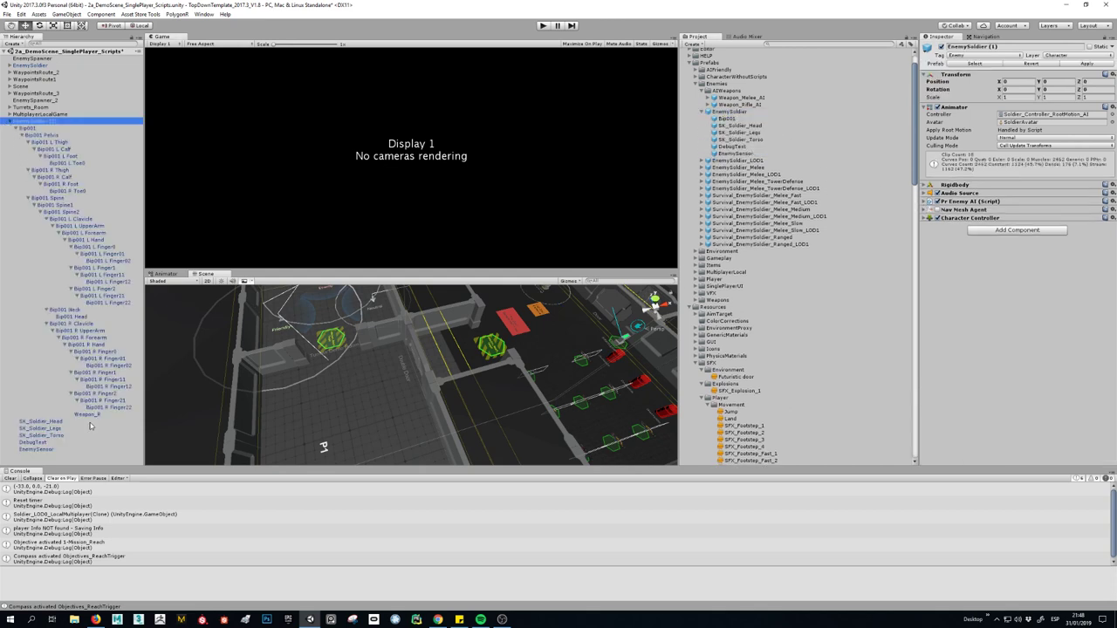
pyautogui.click(93, 416)
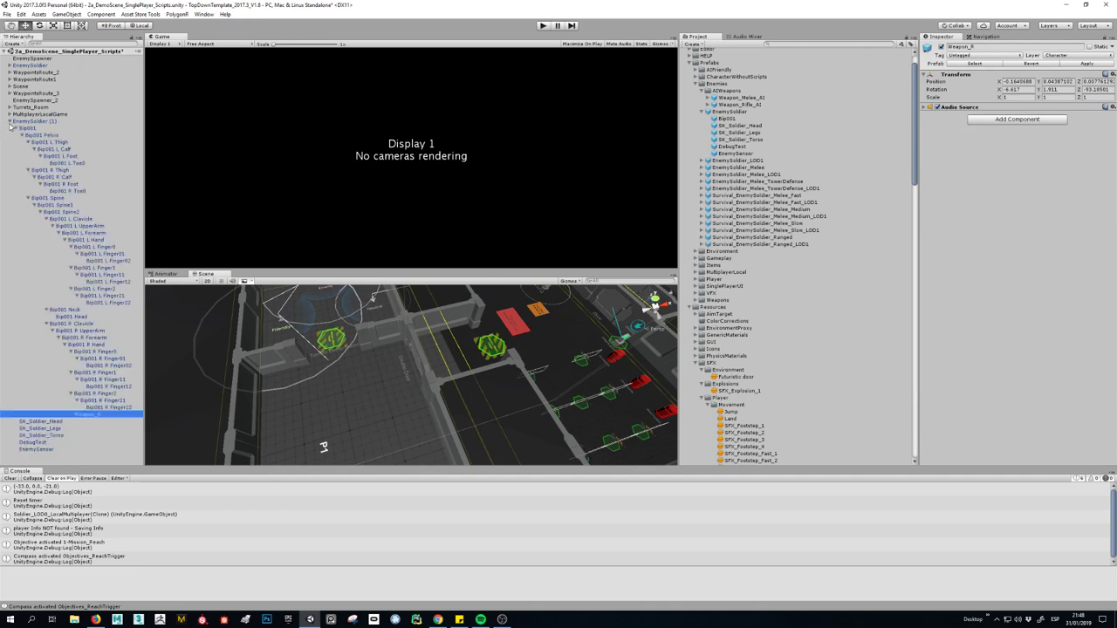
pyautogui.click(948, 108)
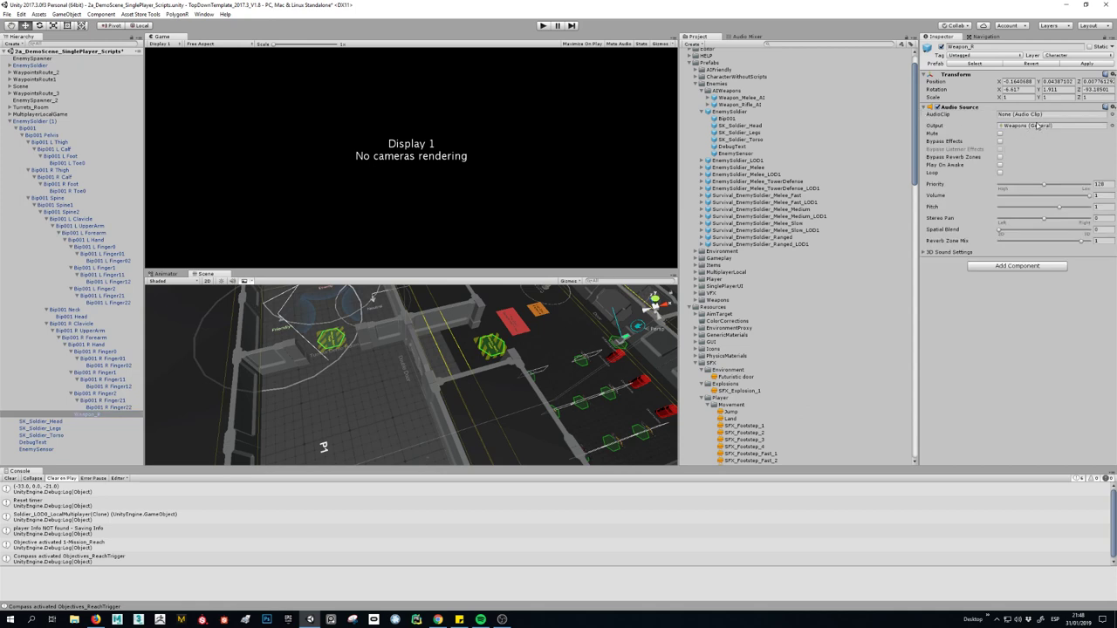
# Set the output of Weapon_R's Audio Source to the EnemyWeapons mixer group.
pyautogui.click(1095, 126)
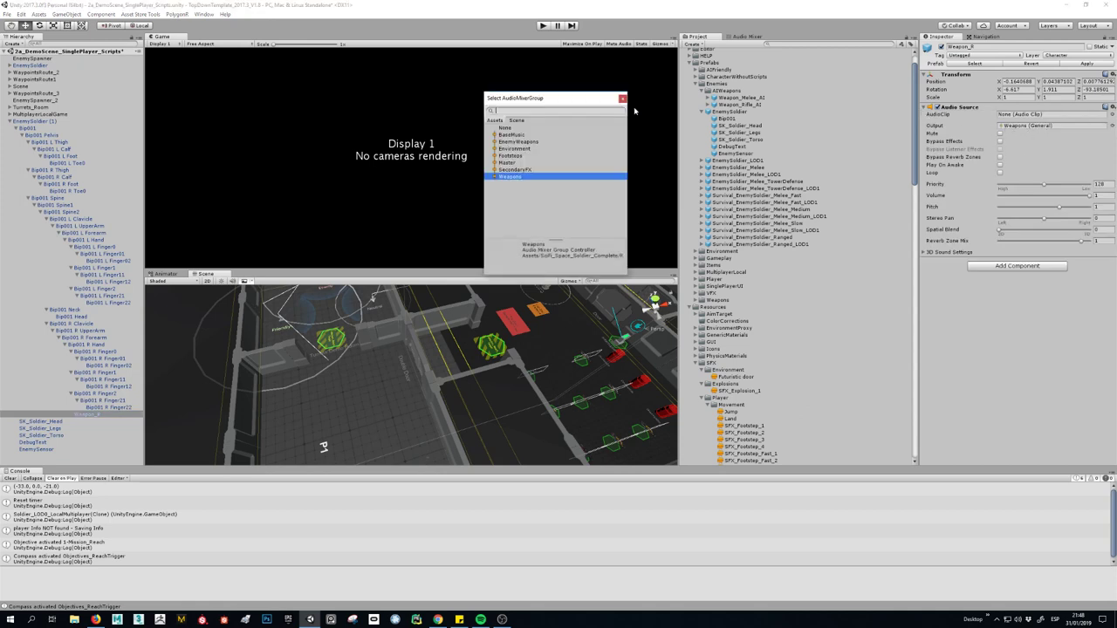
pyautogui.click(521, 141)
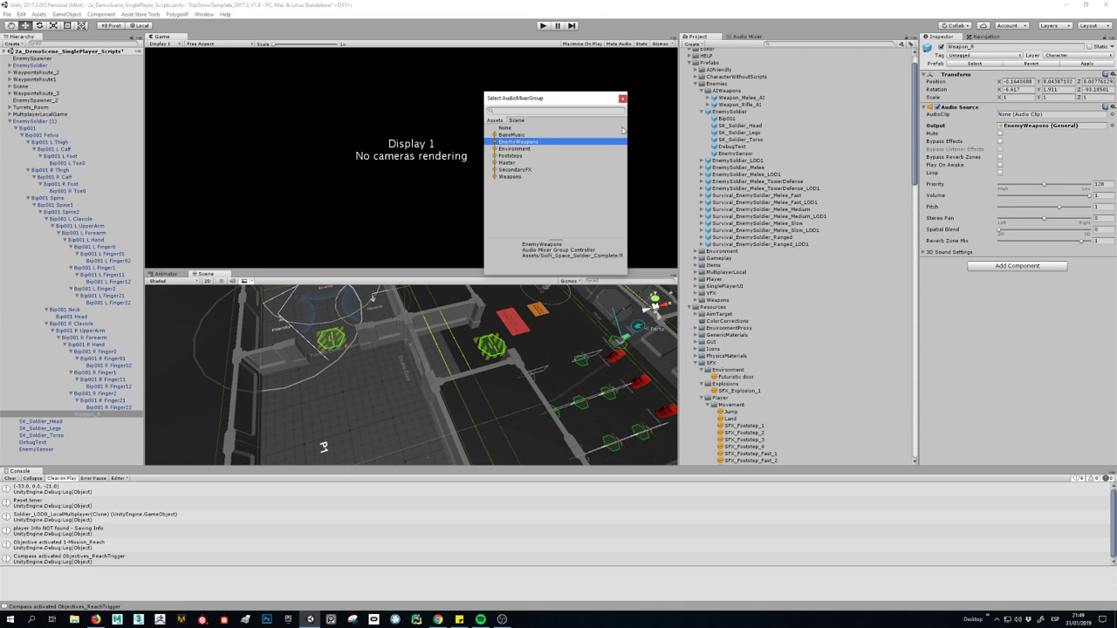
pyautogui.click(622, 98)
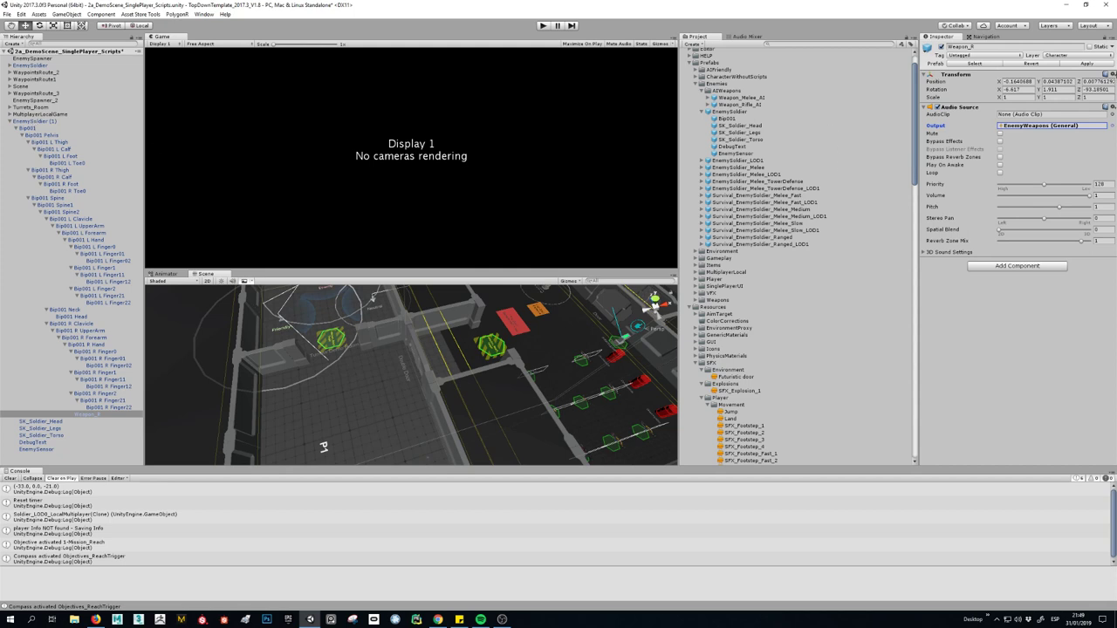
# Set the Weapon_R Audio Source output back to the Weapons group and delete the EnemySoldier (1) instance from the scene.
pyautogui.click(1112, 125)
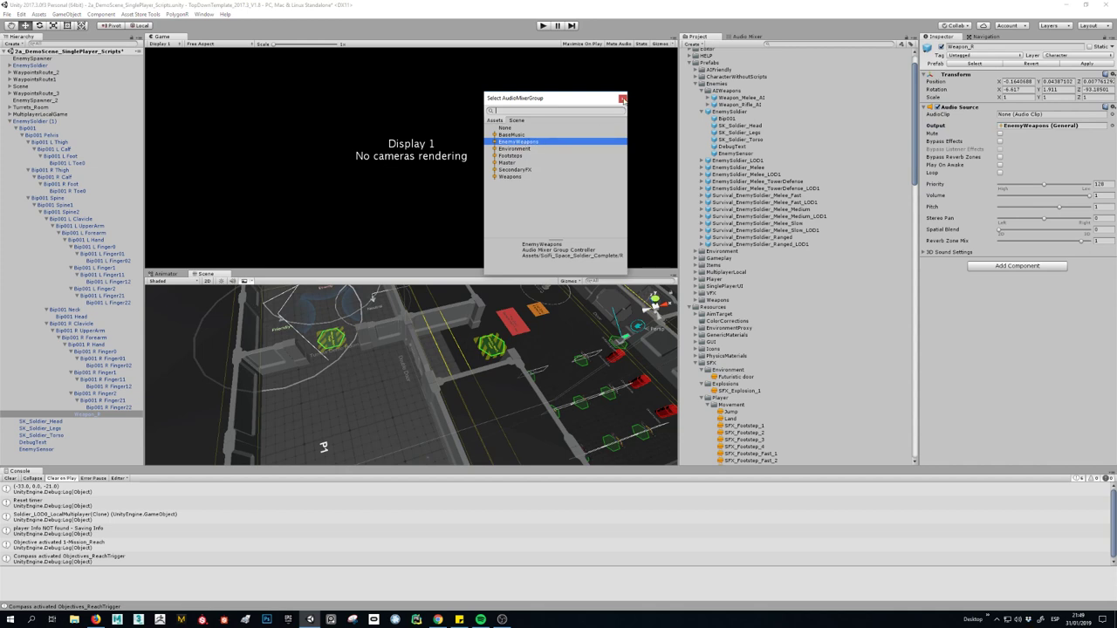
pyautogui.click(510, 177)
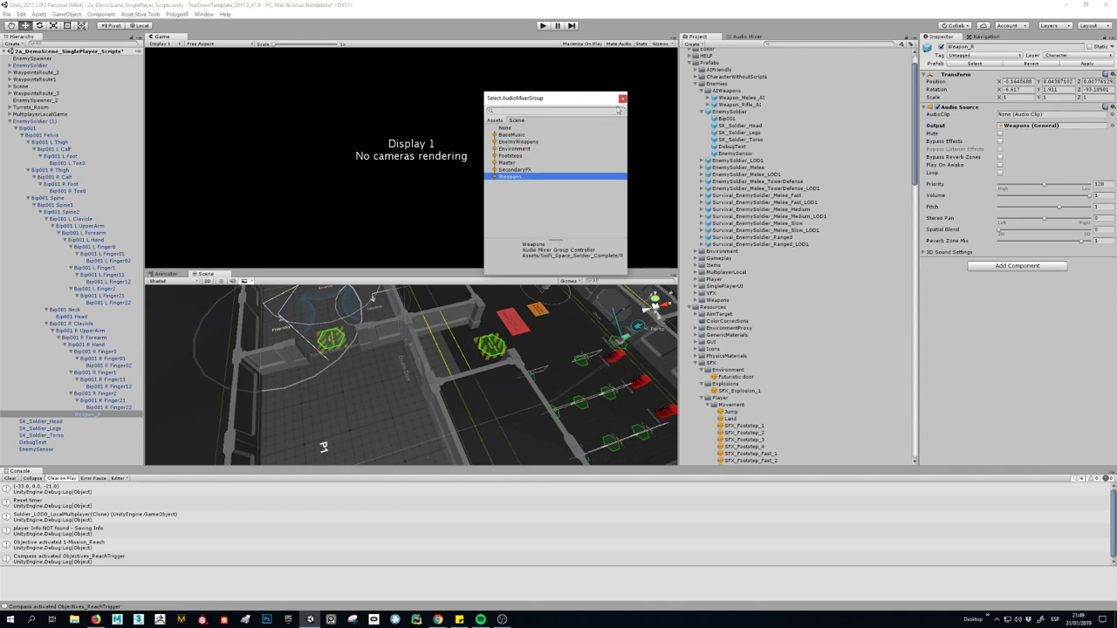
pyautogui.click(621, 98)
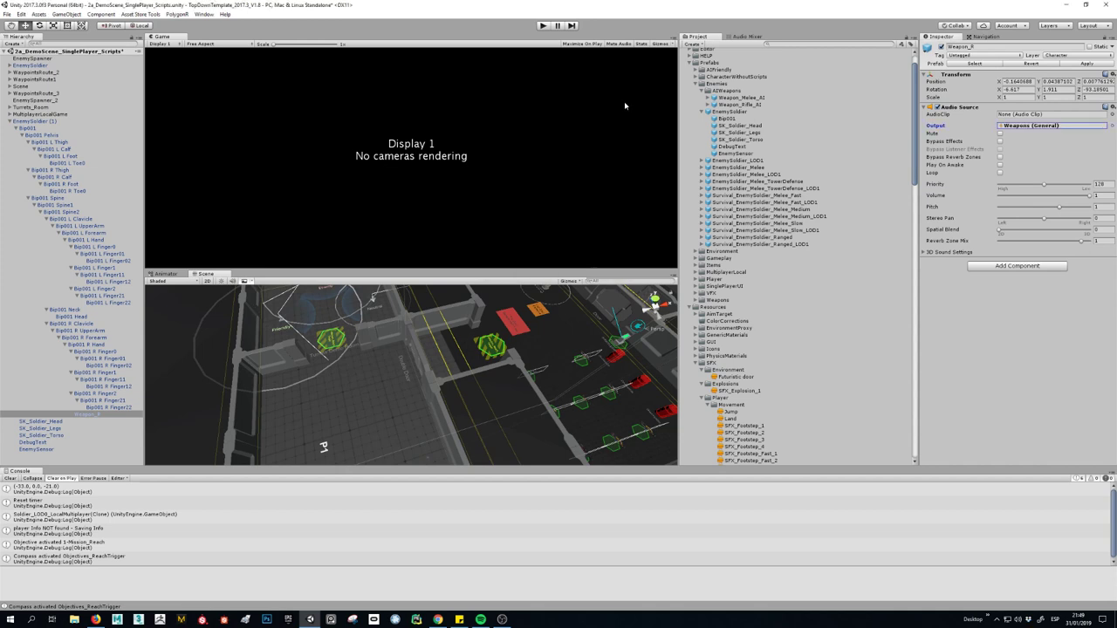
pyautogui.click(34, 121)
pyautogui.press('Delete')
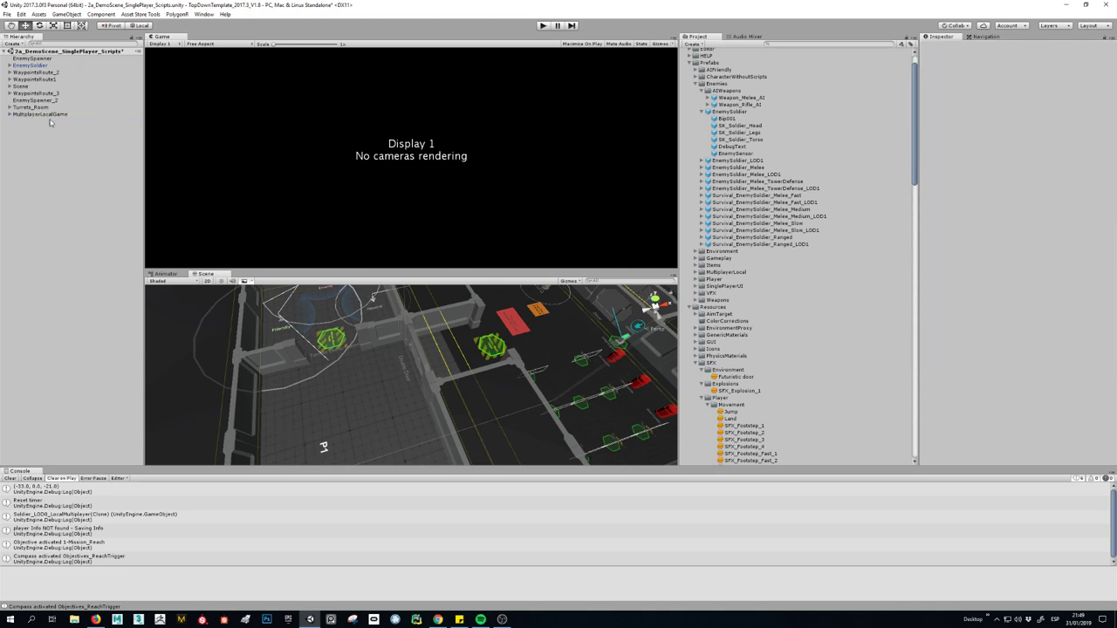
# Show the Audio Mixer again and remove the EnemyWeapons group from the General mixer.
pyautogui.click(203, 14)
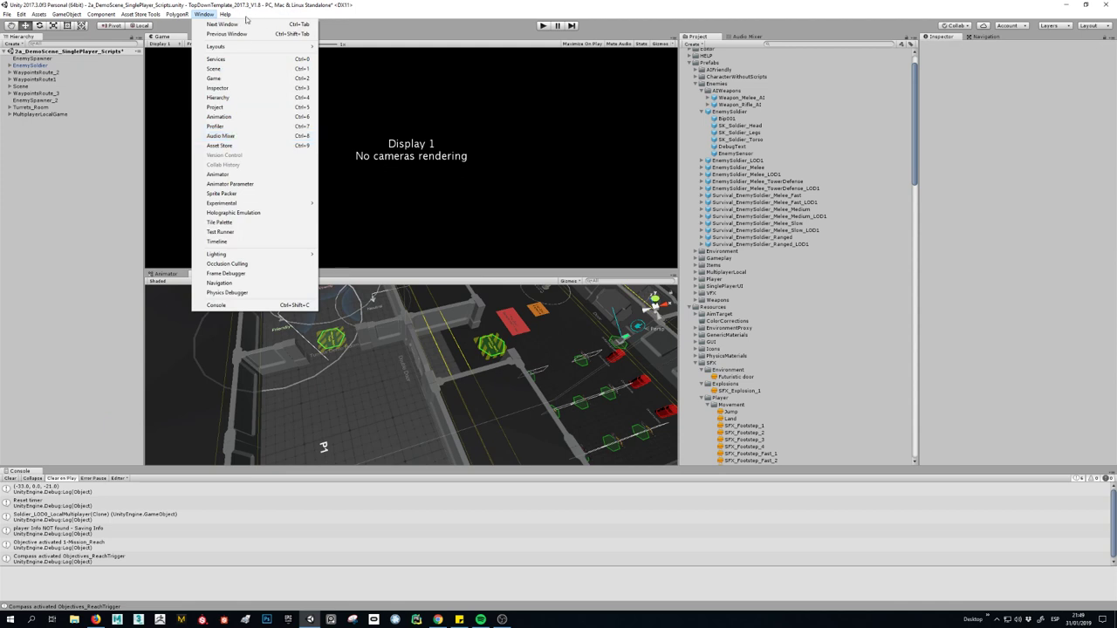
pyautogui.click(221, 137)
pyautogui.moveTo(679, 133); pyautogui.dragTo(445, 132)
pyautogui.click(797, 92)
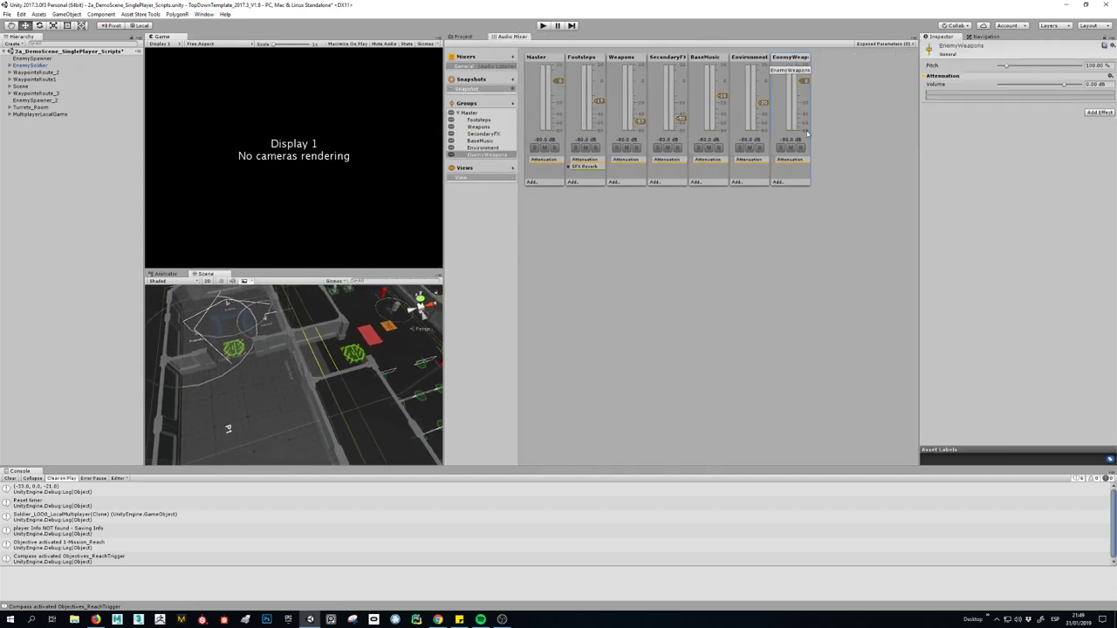
pyautogui.rightClick(789, 59)
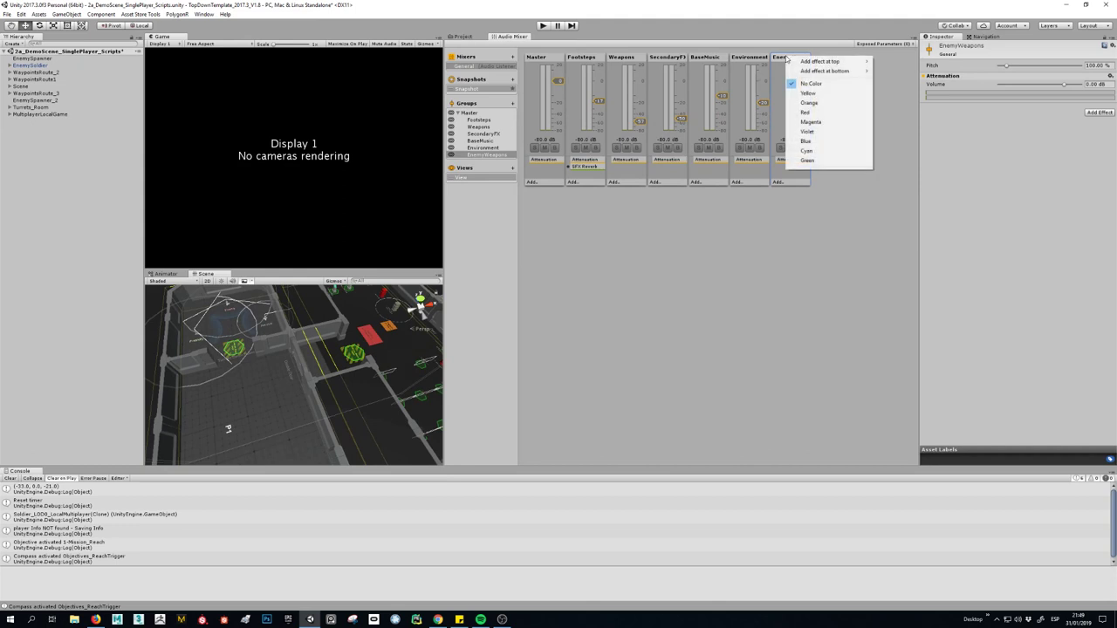
pyautogui.click(780, 57)
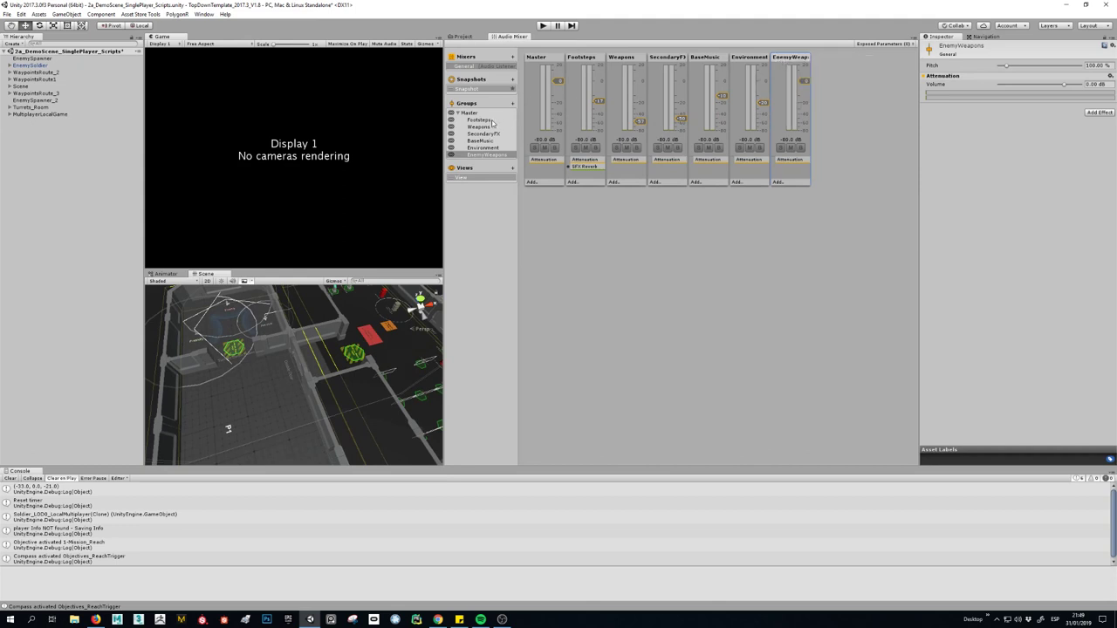
pyautogui.rightClick(485, 155)
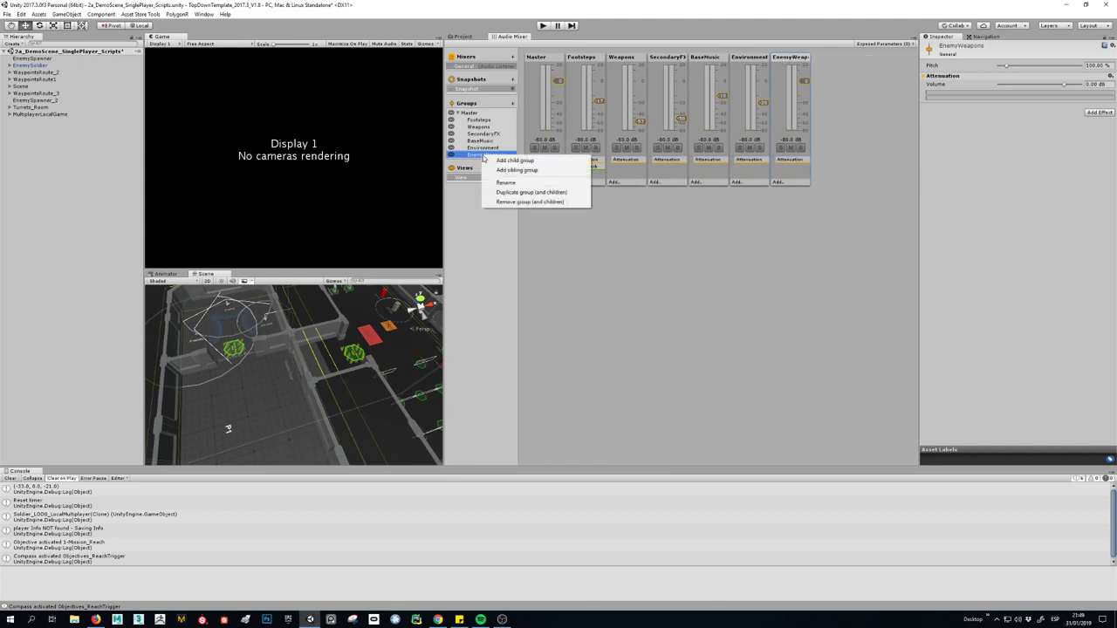
pyautogui.click(506, 202)
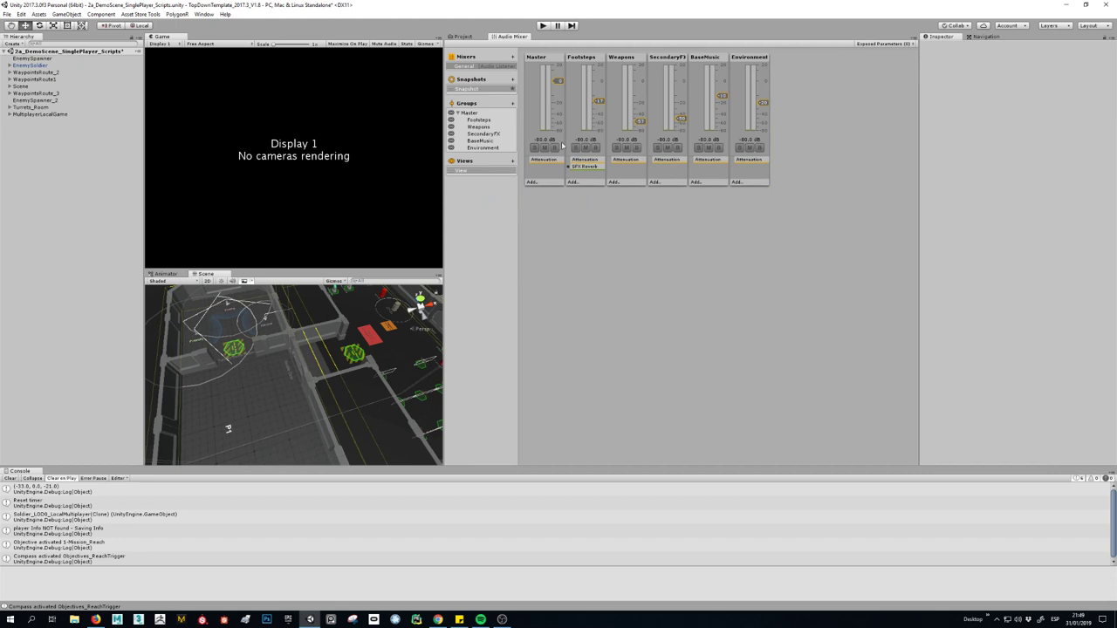
pyautogui.moveTo(445, 94); pyautogui.dragTo(720, 103)
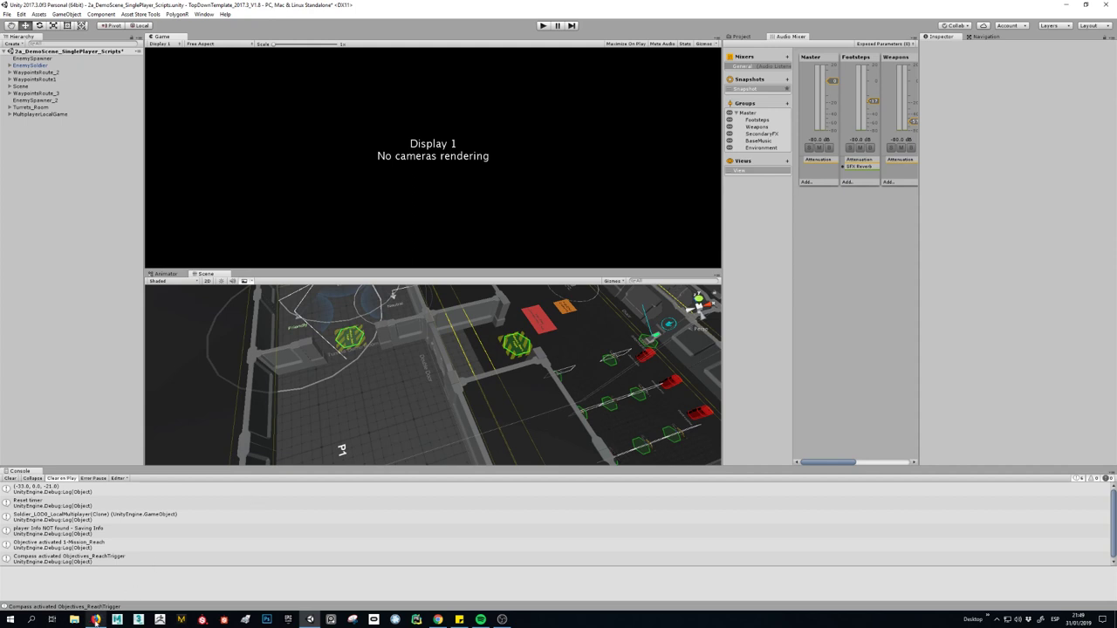
pyautogui.moveTo(96, 621)
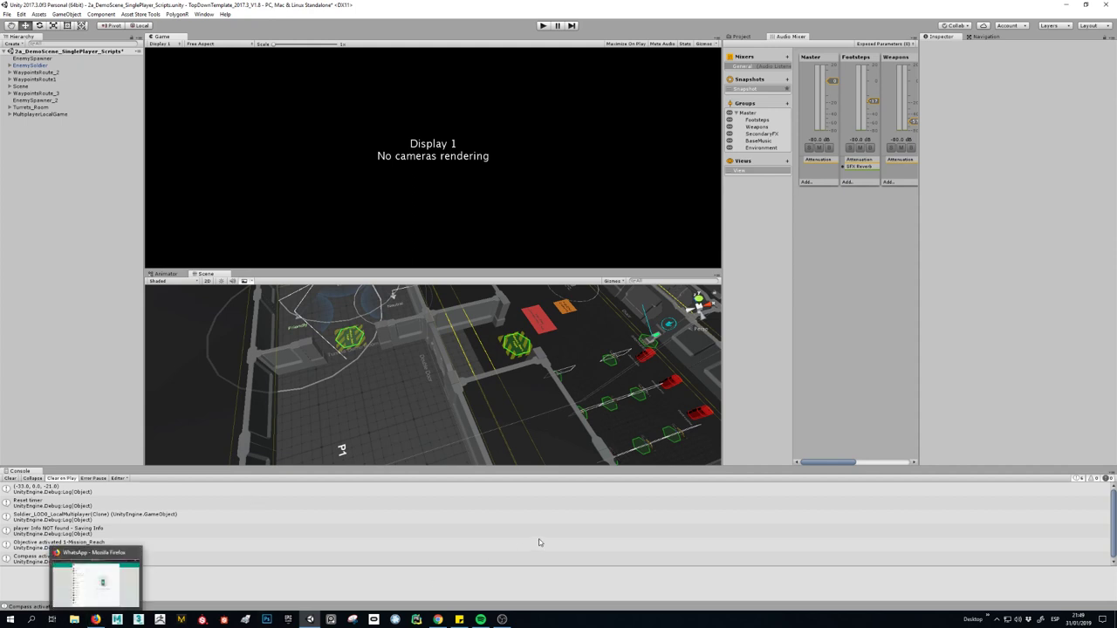